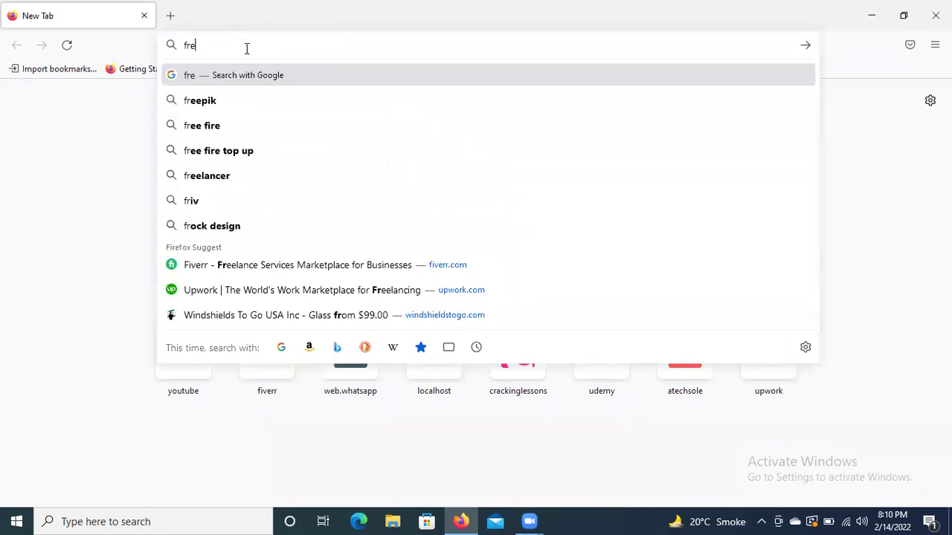
# Step: Go to freelancer.com in Firefox
pyautogui.write('er')
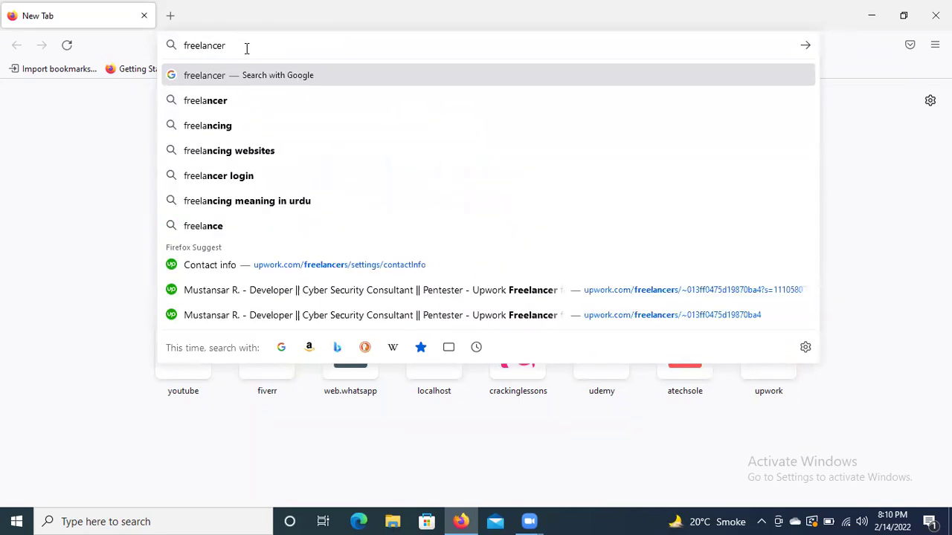
pyautogui.write('.com')
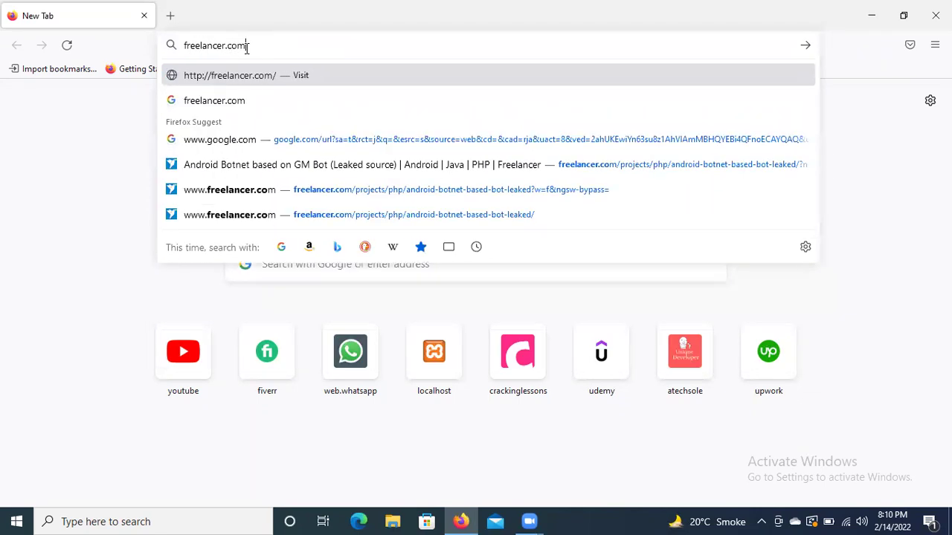
pyautogui.press('Return')
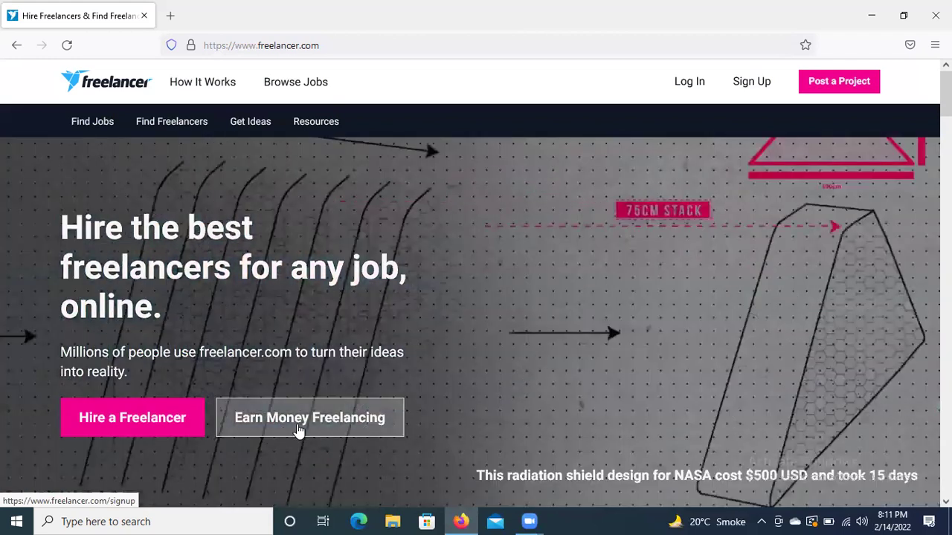
# Step: Choose 'Earn Money Freelancing' on the homepage to reach the signup page
pyautogui.click(298, 430)
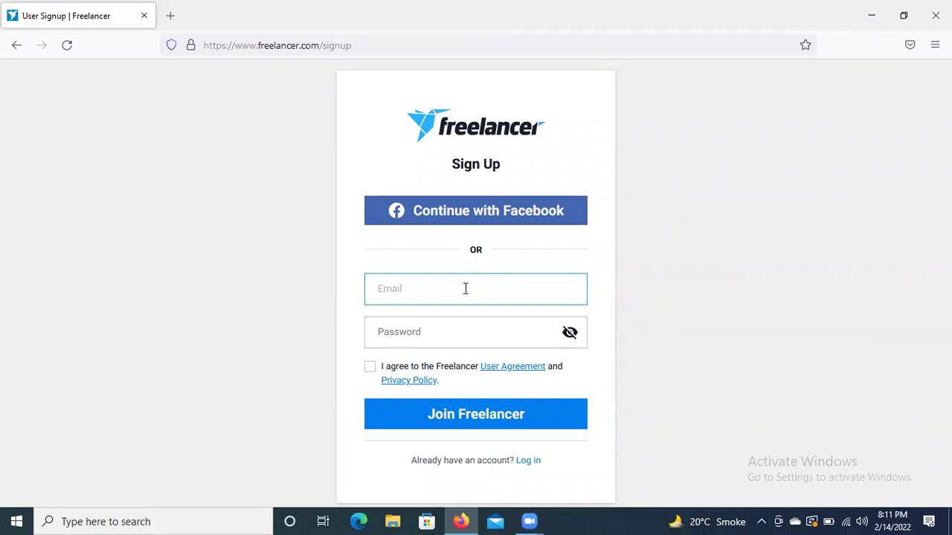
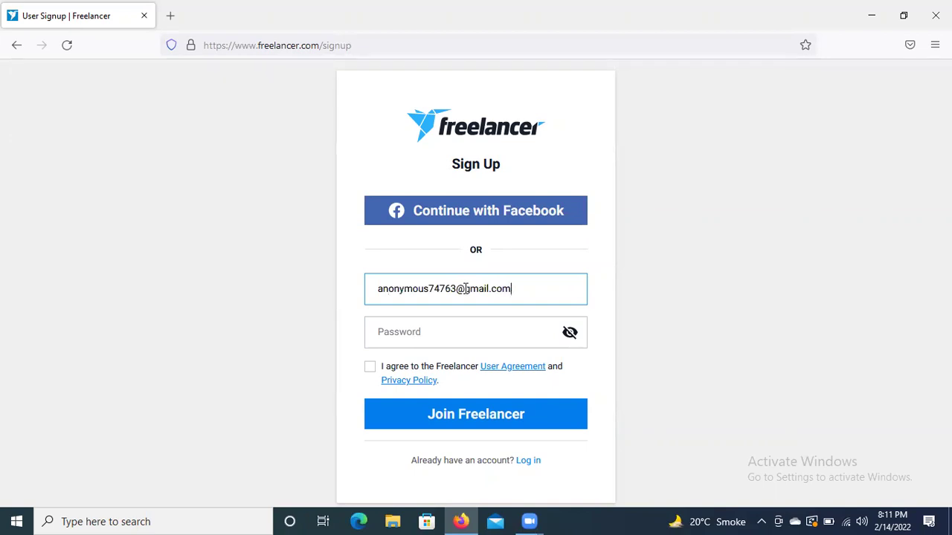
# Step: Sign up with an e-mail and password, accept the terms, decline saving the login, and enter a username
pyautogui.click(448, 333)
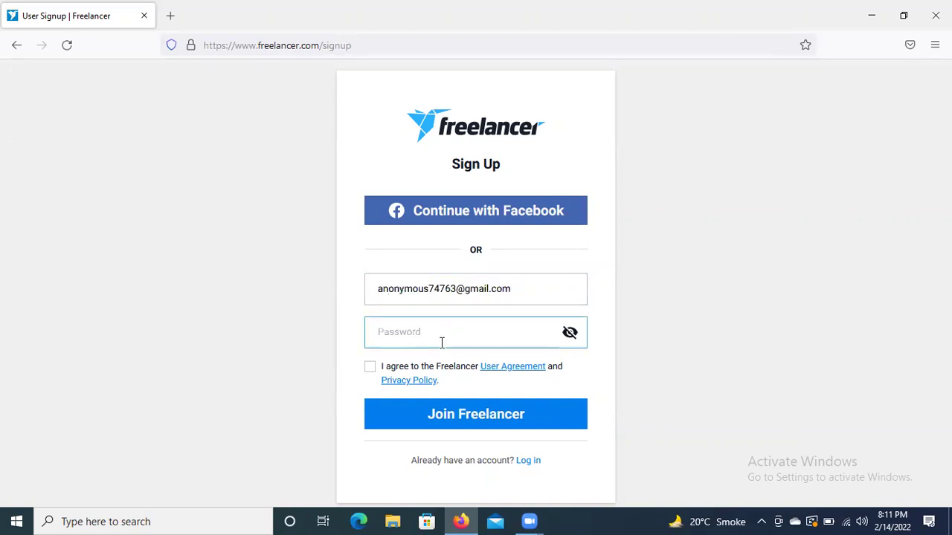
pyautogui.write('****')
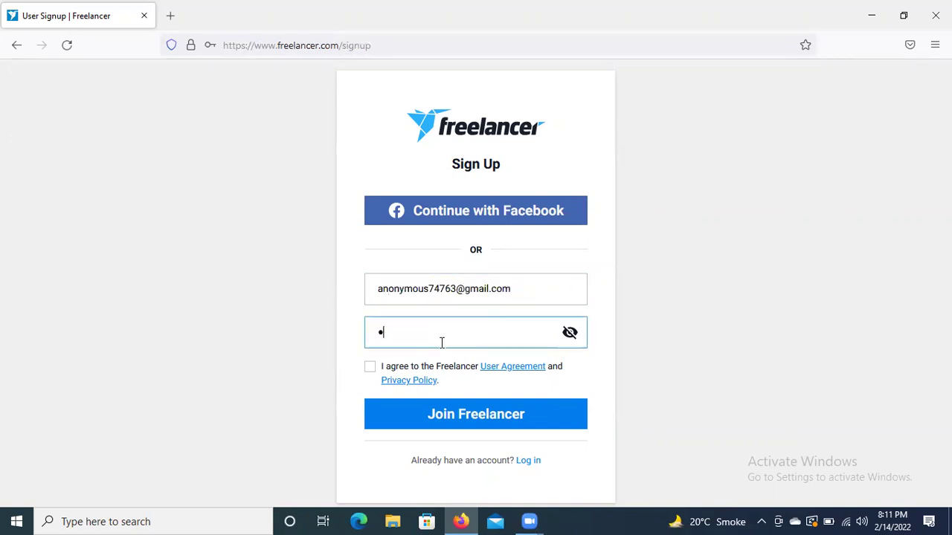
pyautogui.write('***********')
pyautogui.click(371, 368)
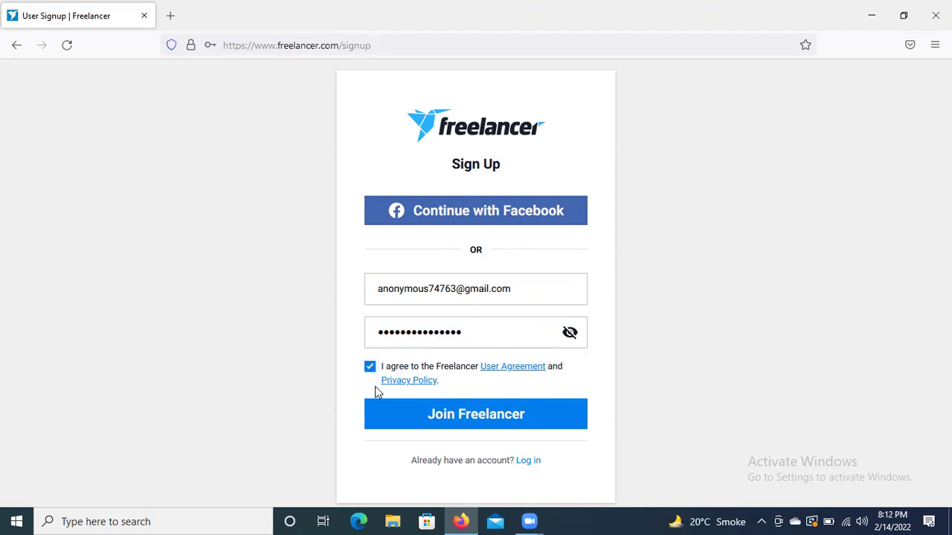
pyautogui.click(459, 419)
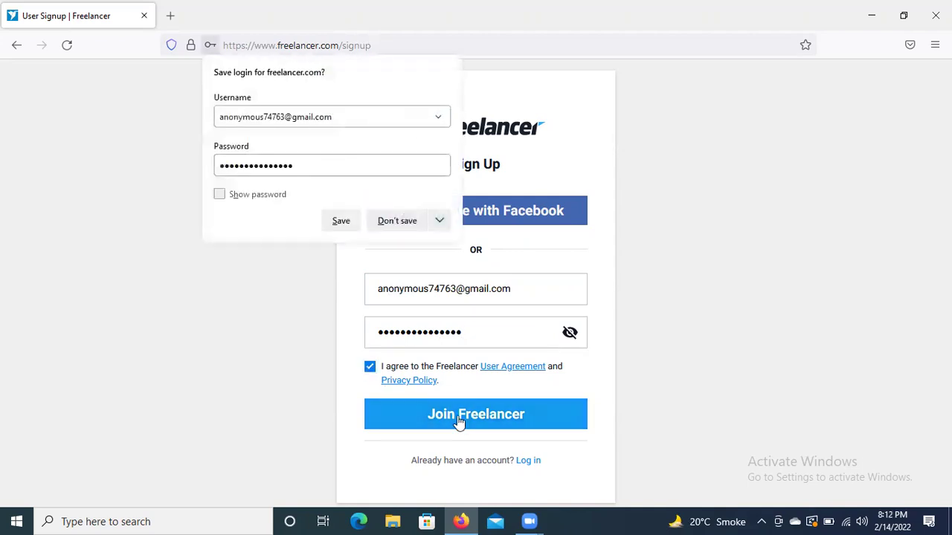
pyautogui.click(386, 221)
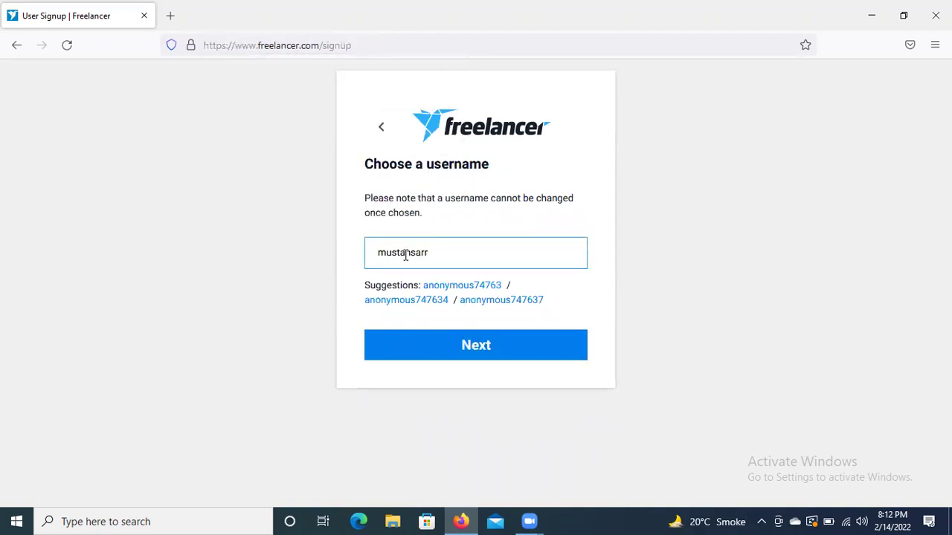
# Step: Confirm the username and pick the 'I want to work' account type
pyautogui.click(463, 356)
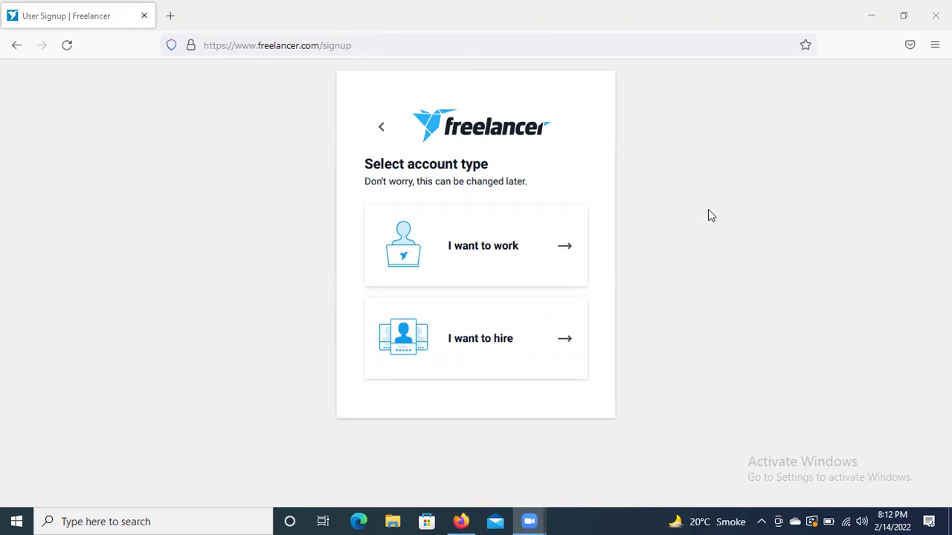
pyautogui.click(520, 266)
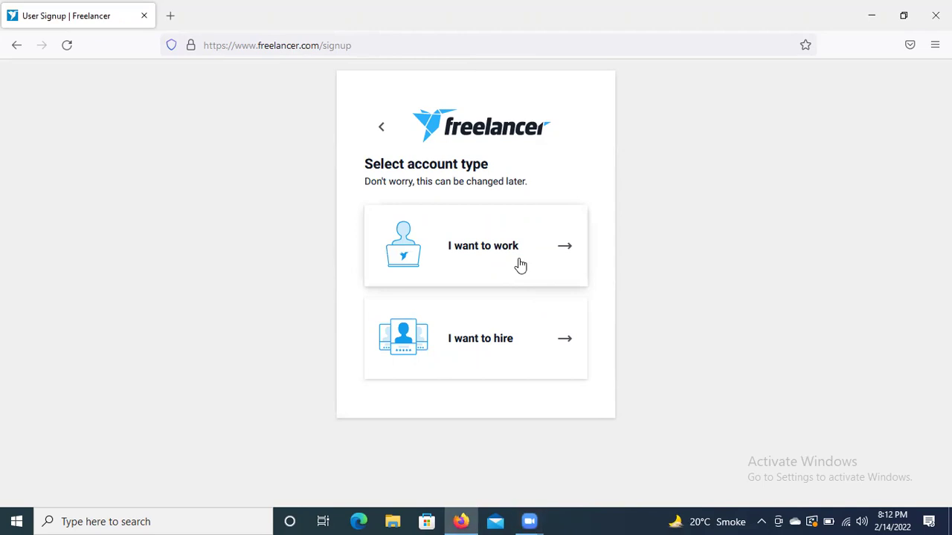
pyautogui.click(520, 265)
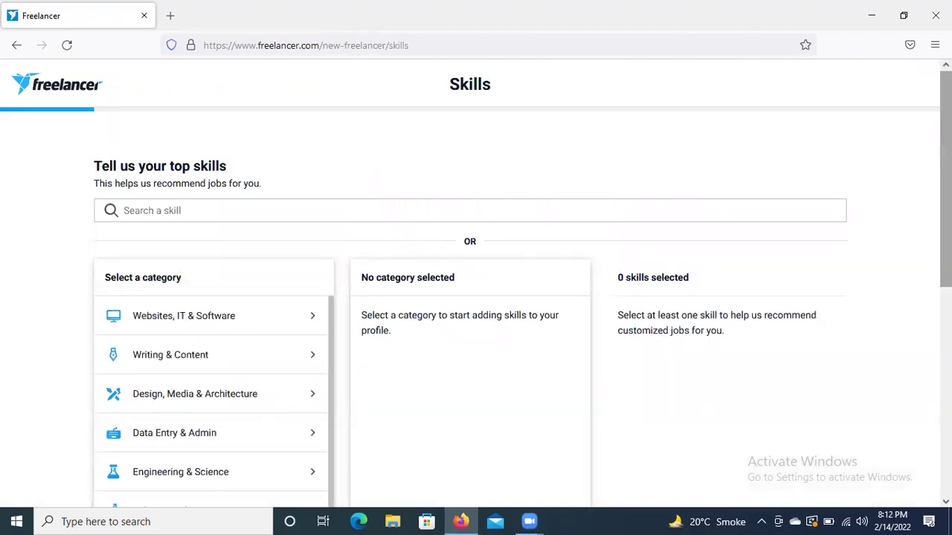
# Step: Browse the Writing & Content and Design skill categories, ending back on Websites, IT & Software
pyautogui.scroll(-2, 945, 179)
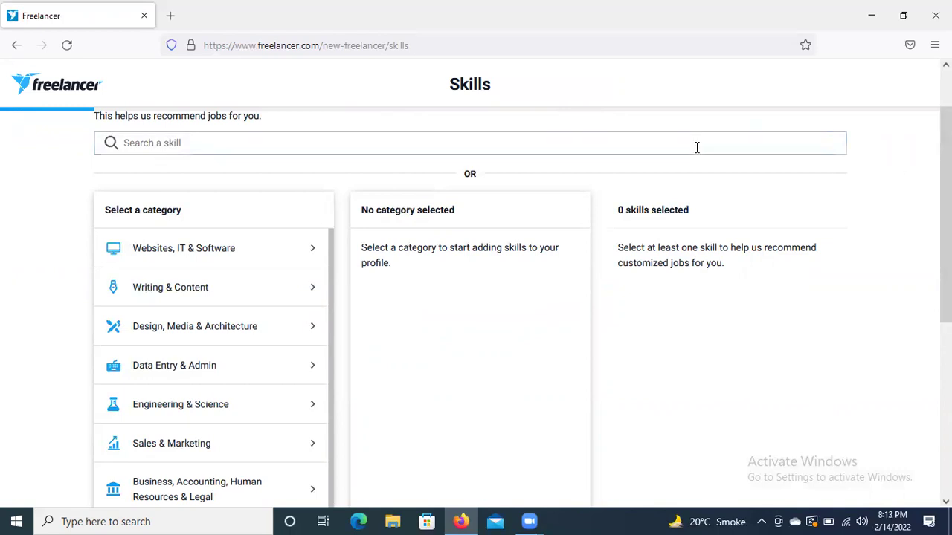
pyautogui.scroll(-1, 522, 302)
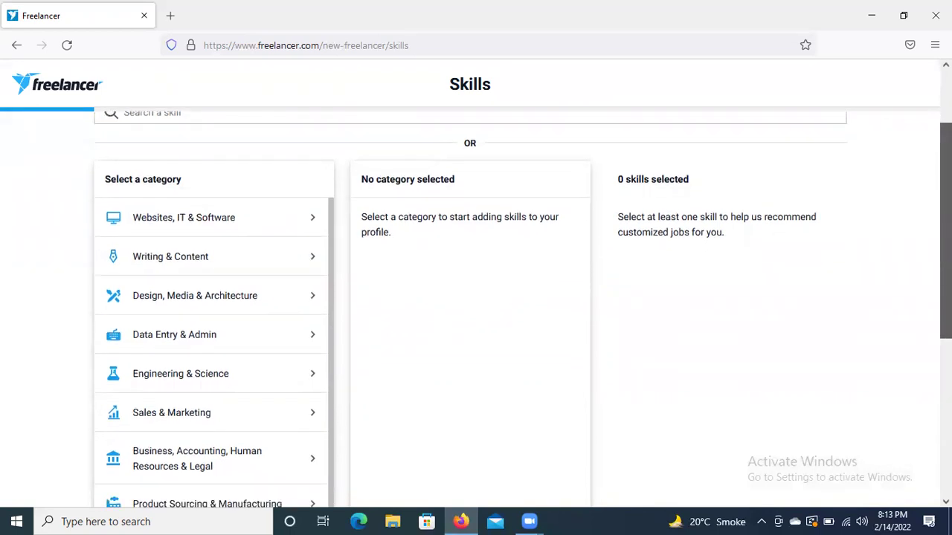
pyautogui.scroll(-1, 554, 215)
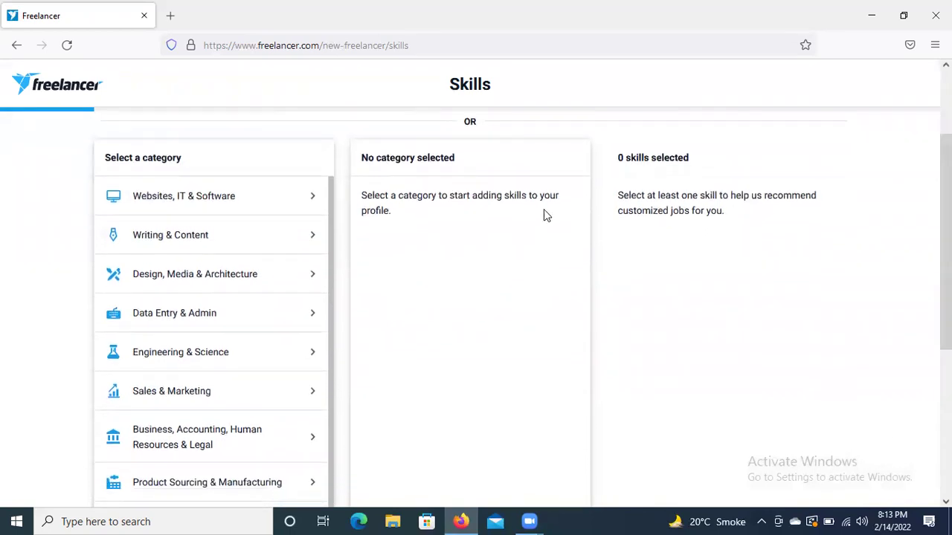
pyautogui.click(242, 208)
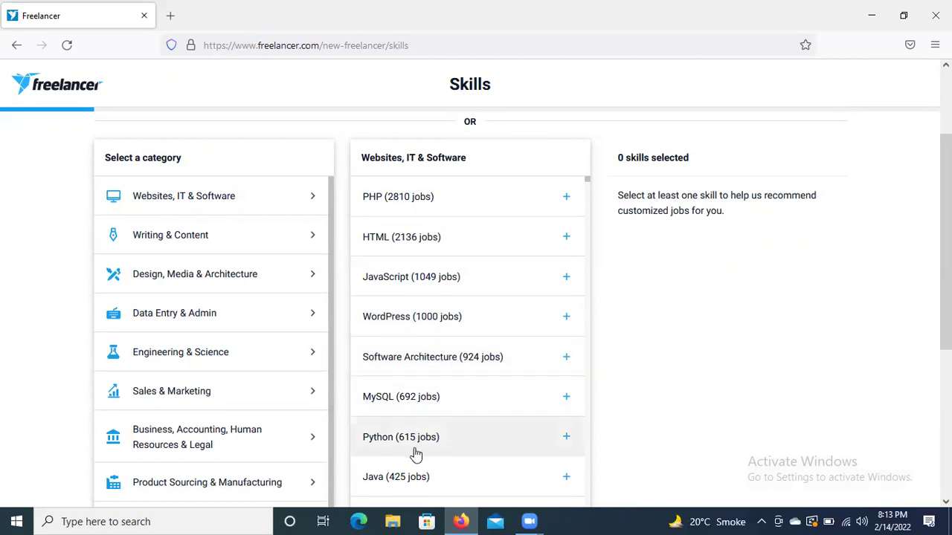
pyautogui.scroll(-3, 476, 310)
pyautogui.scroll(-1, 476, 310)
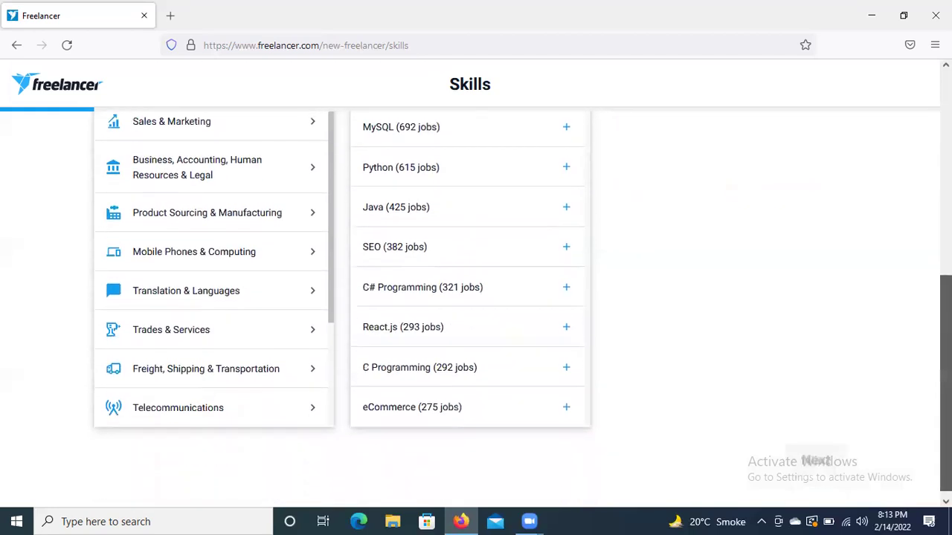
pyautogui.scroll(4, 476, 310)
pyautogui.scroll(1, 475, 307)
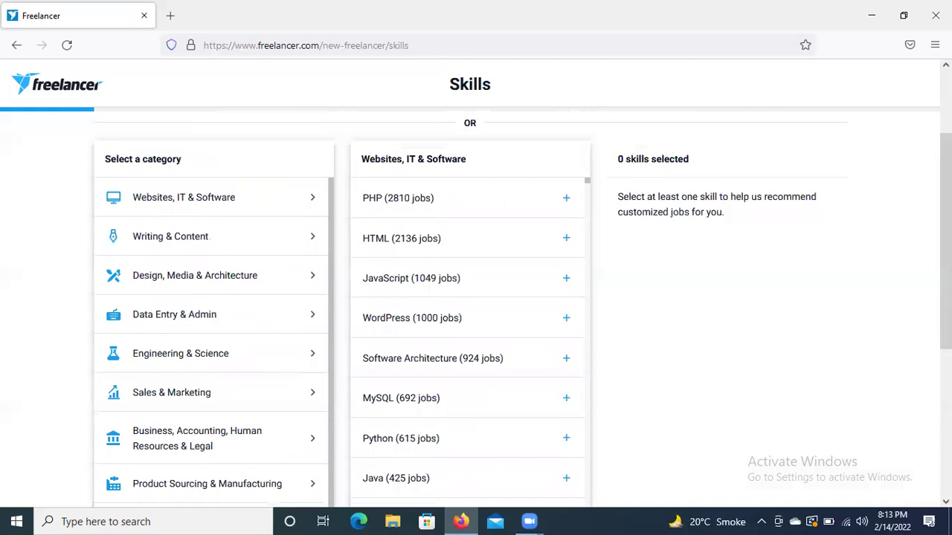
pyautogui.click(265, 242)
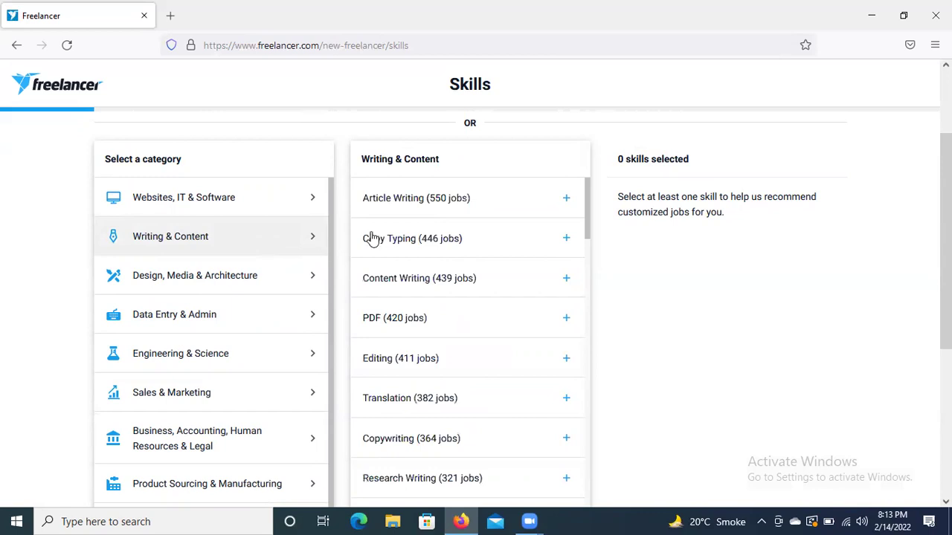
pyautogui.click(257, 279)
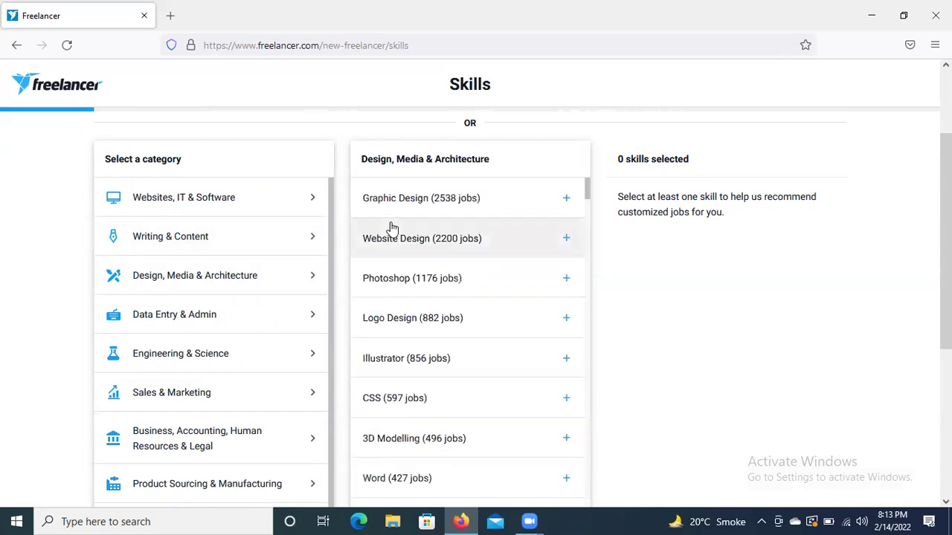
pyautogui.click(275, 203)
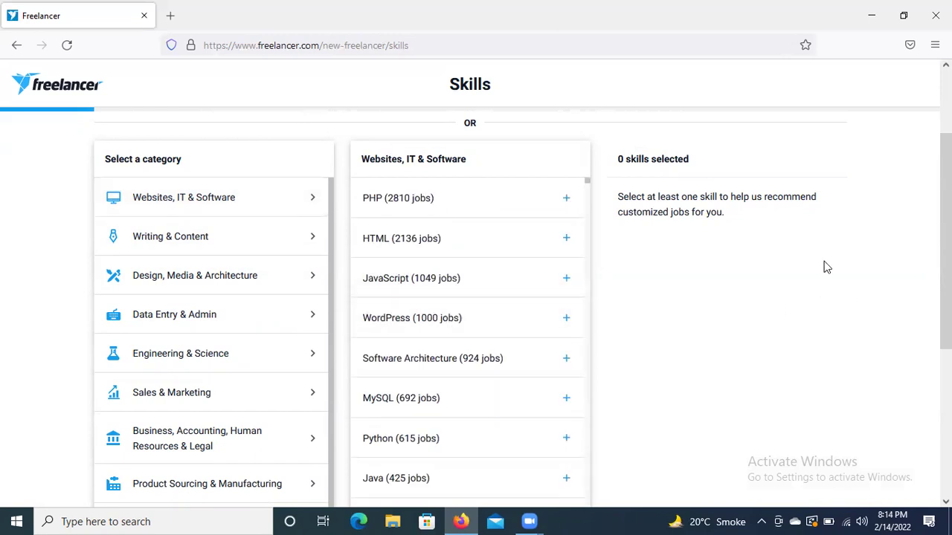
# Step: Add PHP, HTML, JavaScript and WordPress to the skills
pyautogui.click(568, 206)
pyautogui.click(568, 240)
pyautogui.click(567, 282)
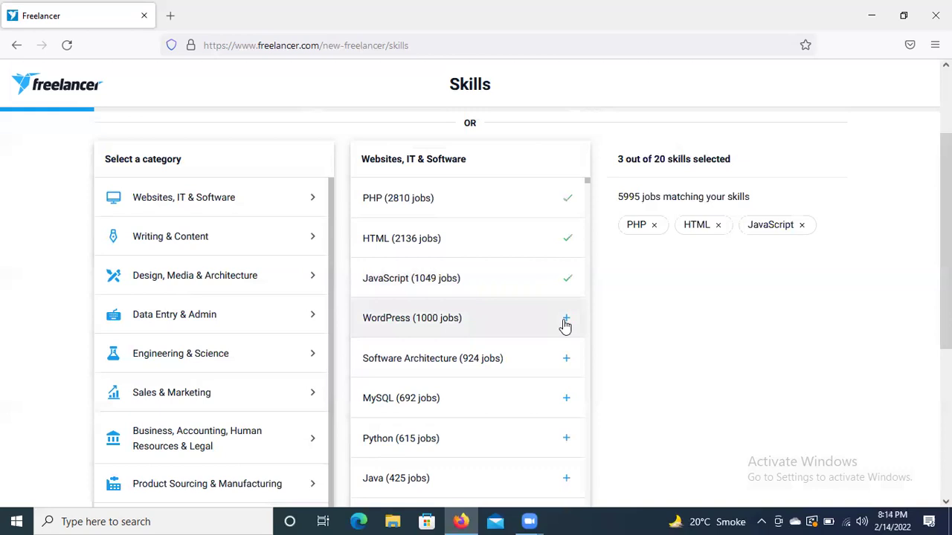
pyautogui.click(566, 321)
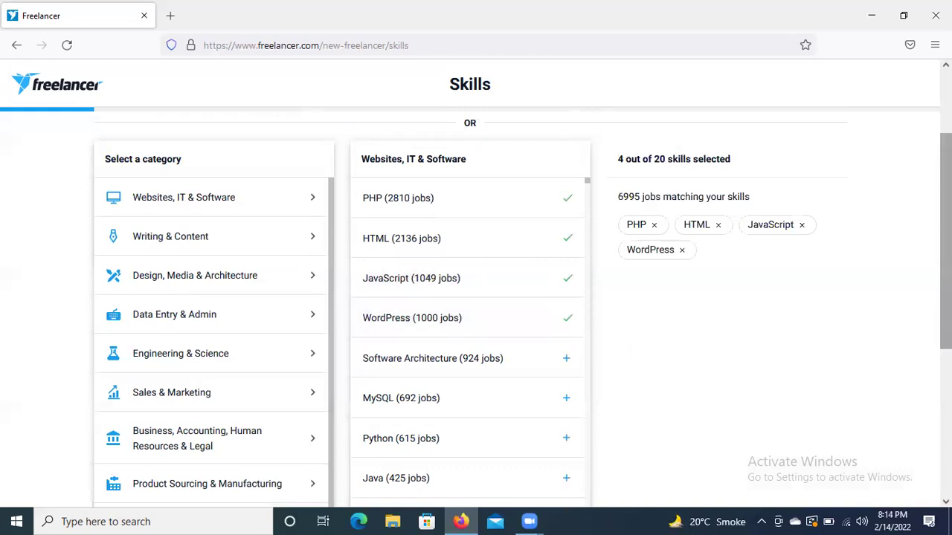
pyautogui.scroll(-4, 476, 298)
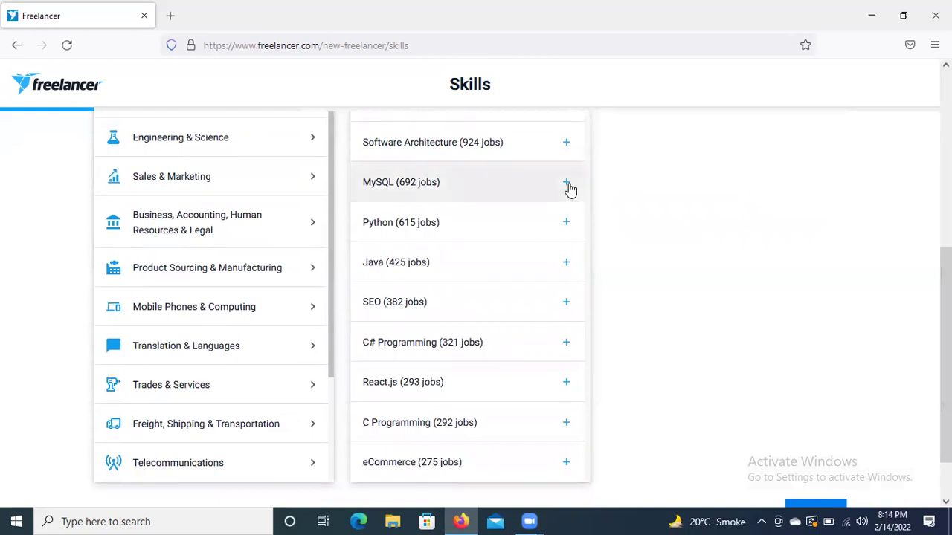
# Step: Add MySQL and C# Programming, then review the seven selected skills matching 8283 jobs
pyautogui.click(568, 184)
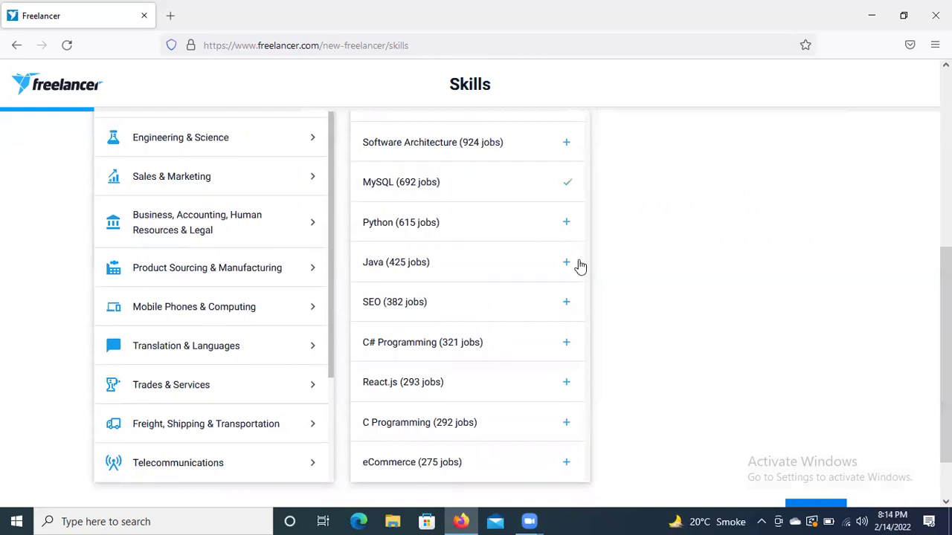
pyautogui.click(566, 344)
pyautogui.scroll(-2, 943, 371)
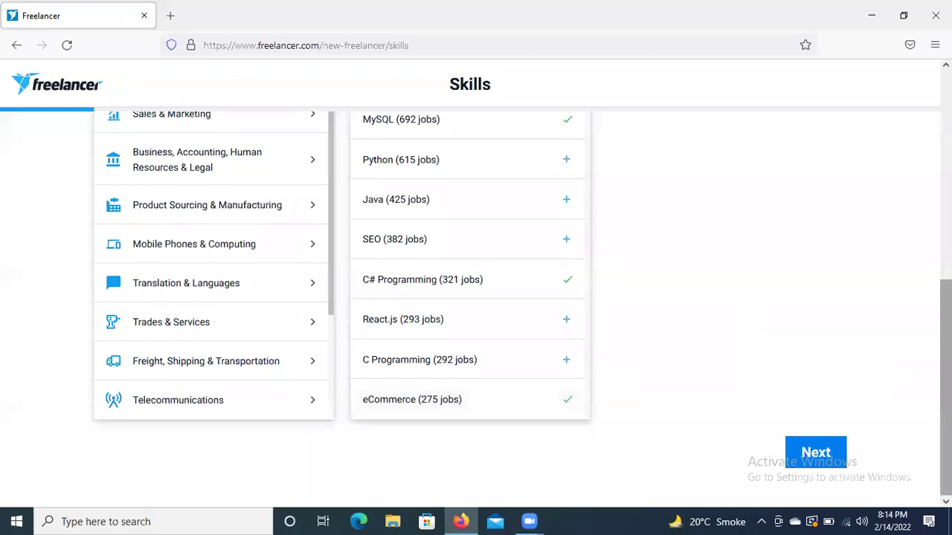
pyautogui.scroll(1, 945, 372)
pyautogui.scroll(4, 945, 357)
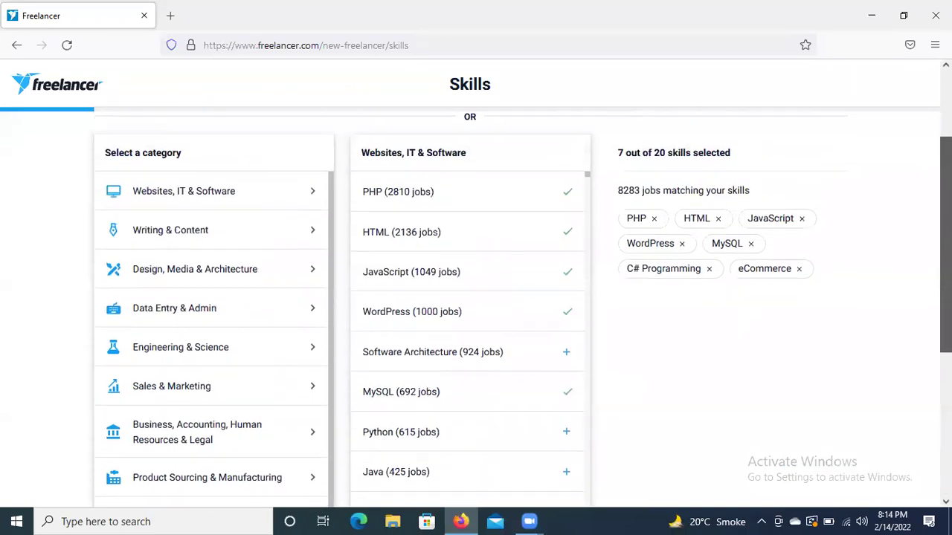
pyautogui.scroll(-1, 944, 297)
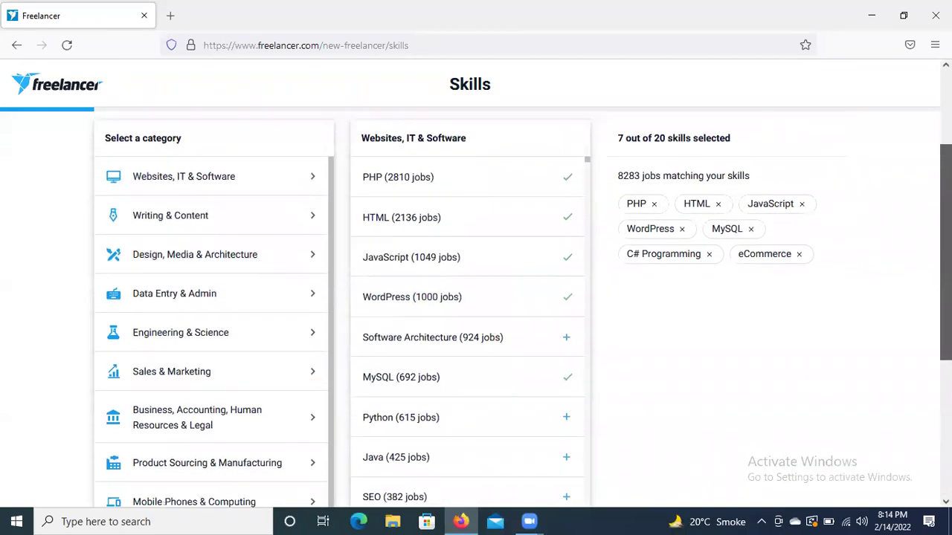
pyautogui.scroll(-4, 944, 297)
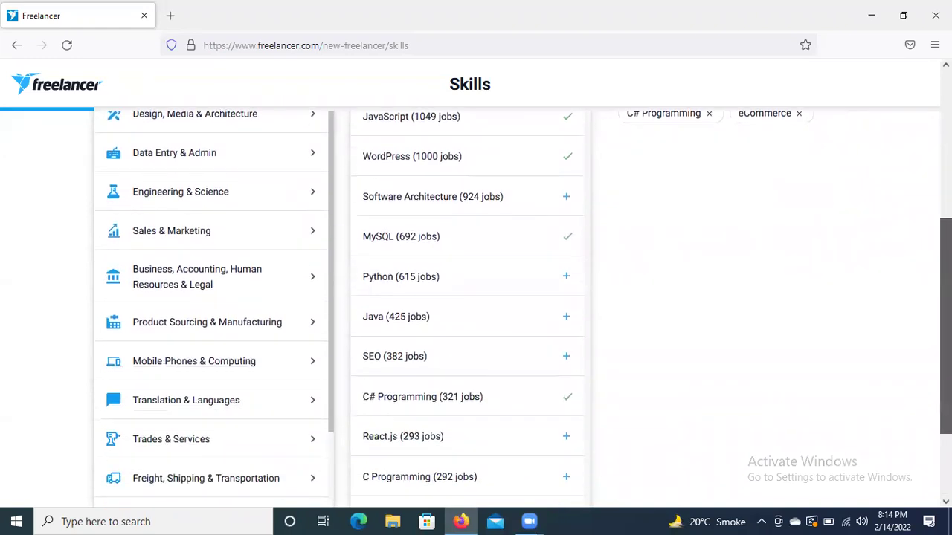
# Step: Save the skills and skip linking Facebook or LinkedIn
pyautogui.click(812, 455)
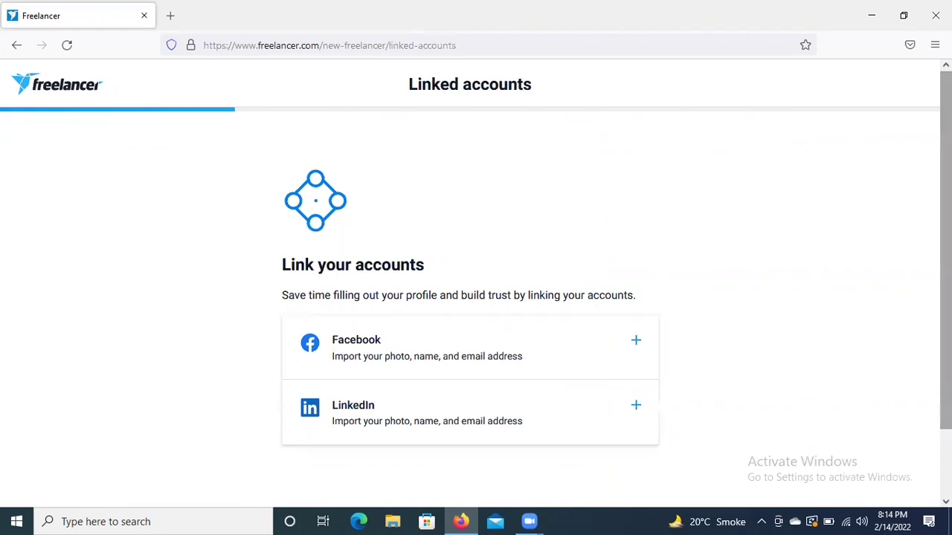
pyautogui.scroll(-2, 944, 297)
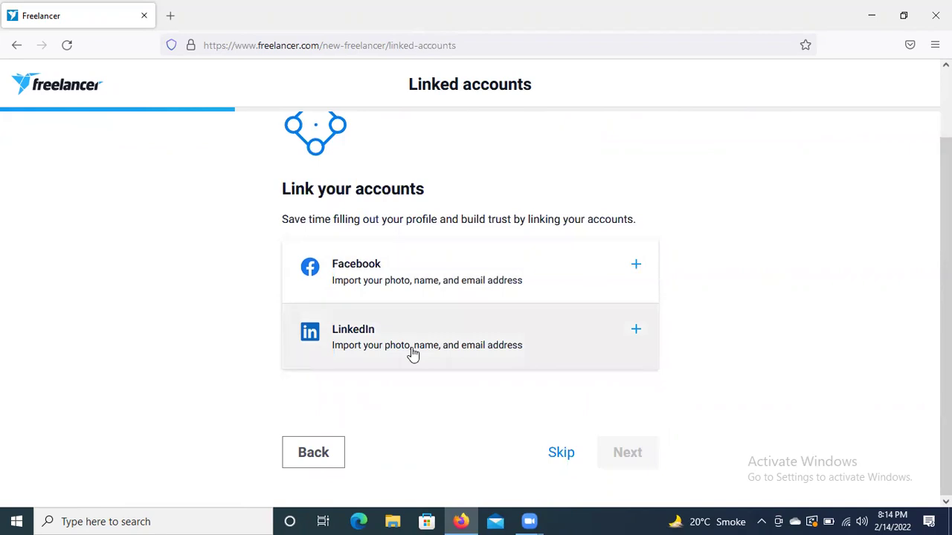
pyautogui.click(561, 453)
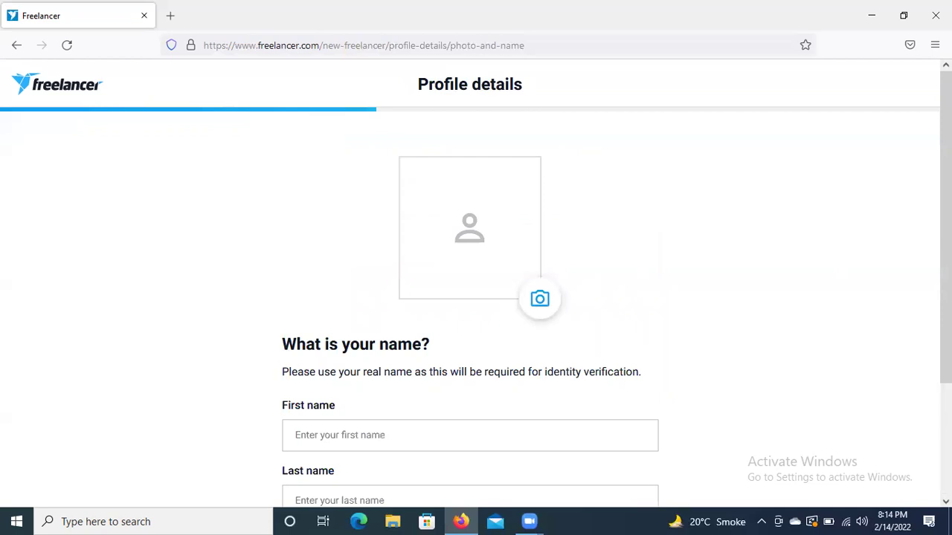
# Step: Try the webcam profile photo option and block the site's camera access
pyautogui.moveTo(945, 173)
pyautogui.mouseDown()
pyautogui.moveTo(945, 207)
pyautogui.moveTo(945, 181)
pyautogui.mouseUp()
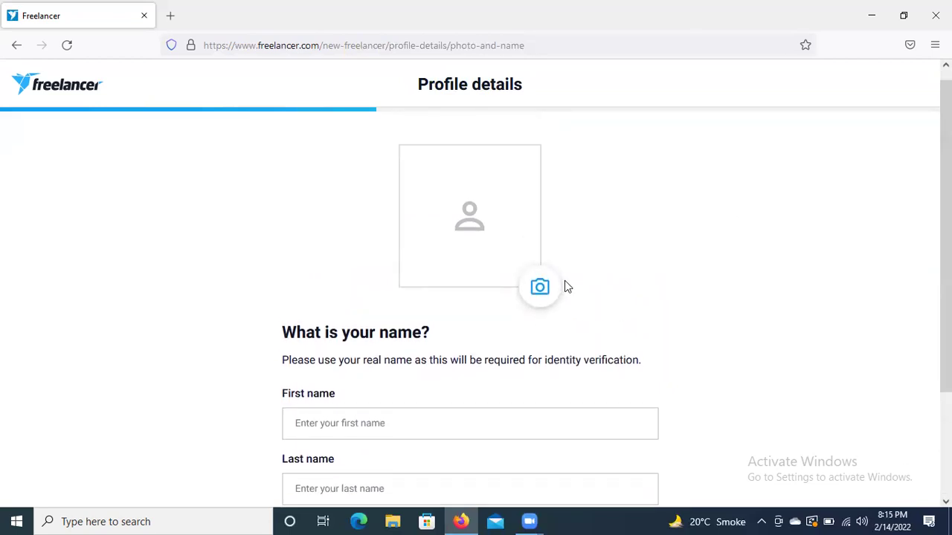
pyautogui.click(542, 290)
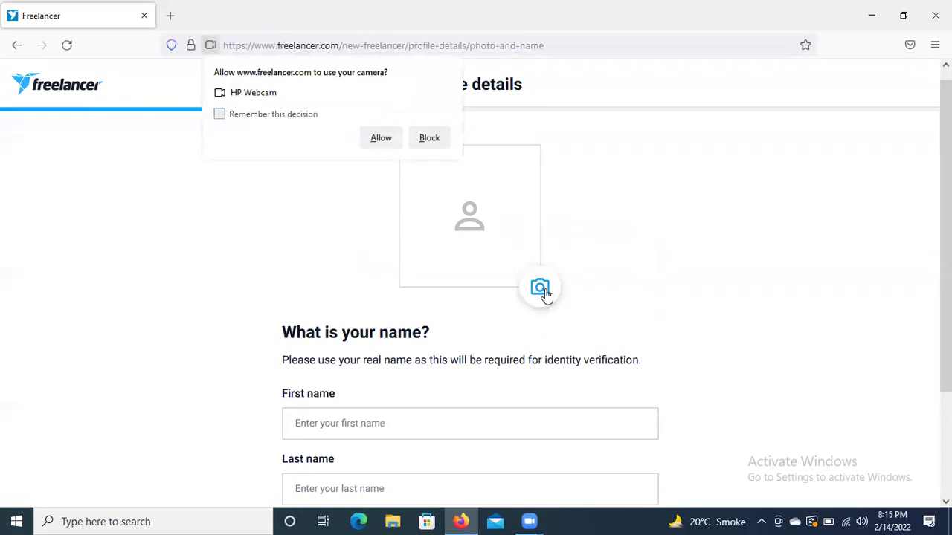
pyautogui.click(435, 142)
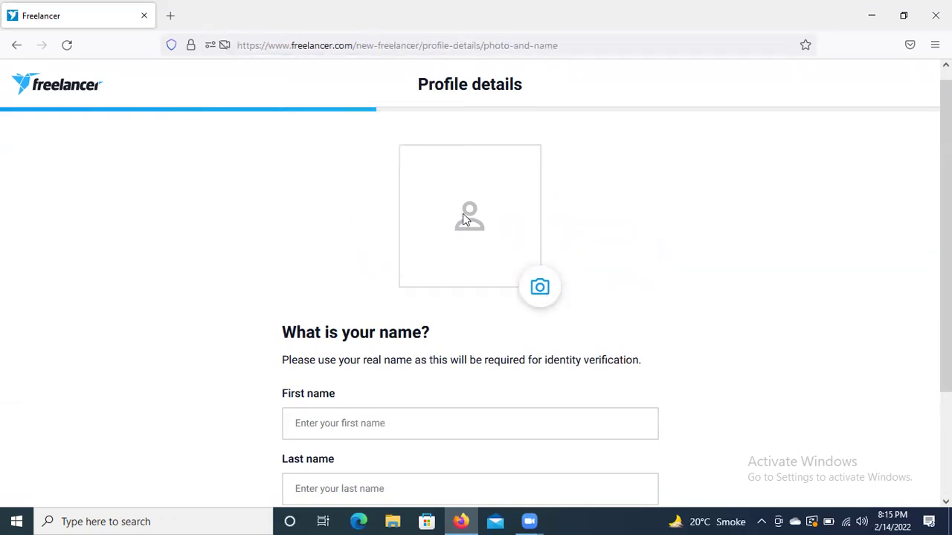
pyautogui.scroll(-3, 470, 305)
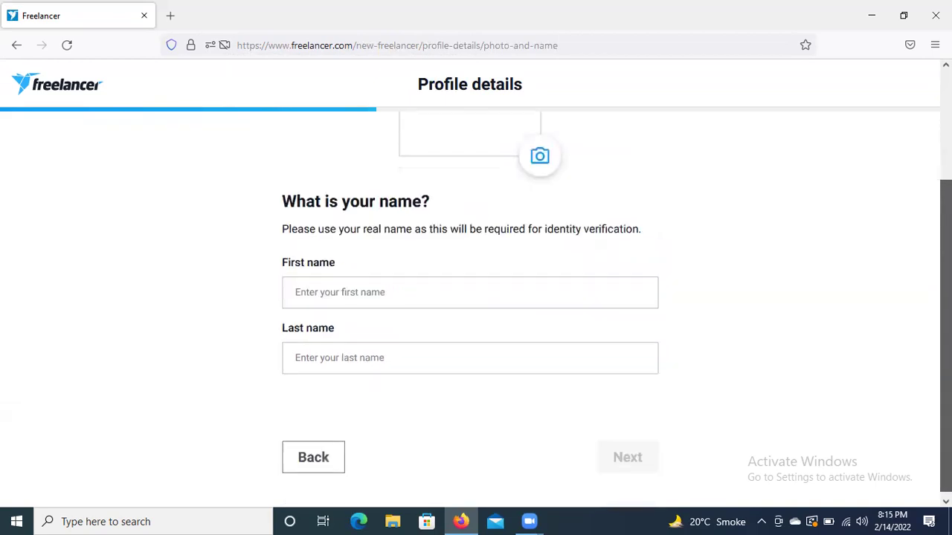
pyautogui.scroll(3, 462, 245)
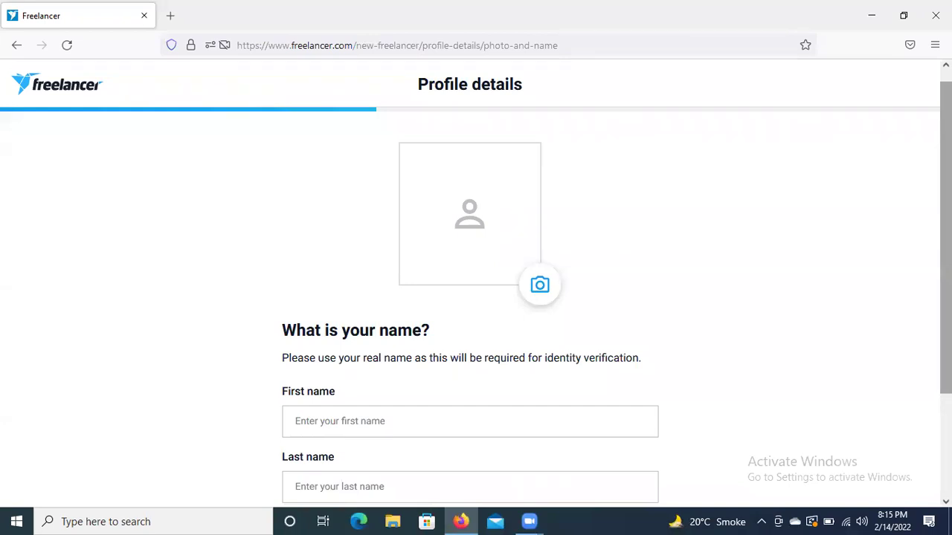
pyautogui.scroll(-3, 771, 340)
# Step: Fill in the first and last name fields and continue to the next step
pyautogui.click(447, 289)
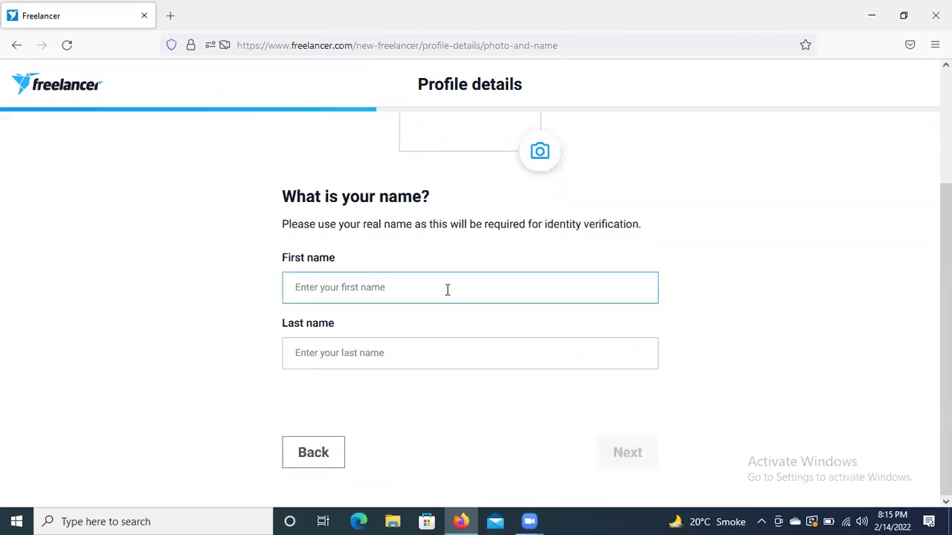
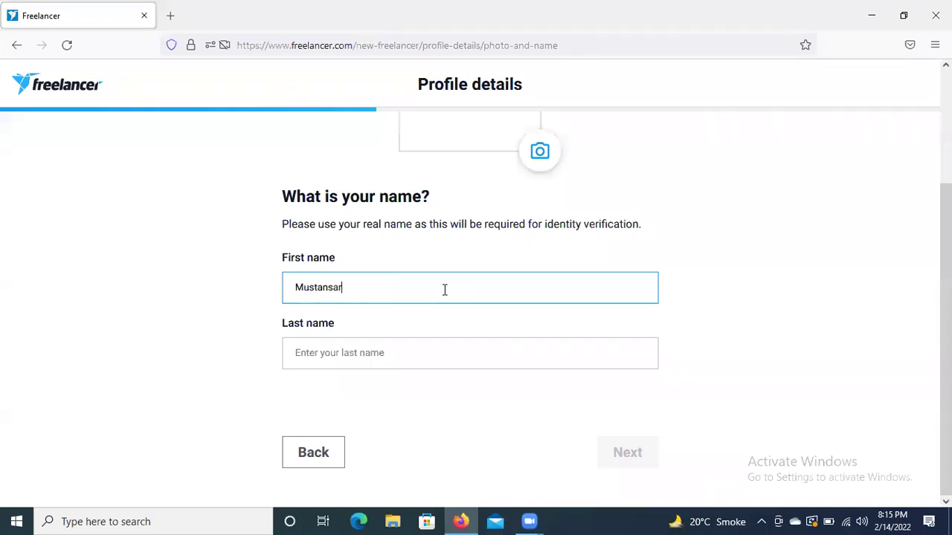
pyautogui.click(391, 358)
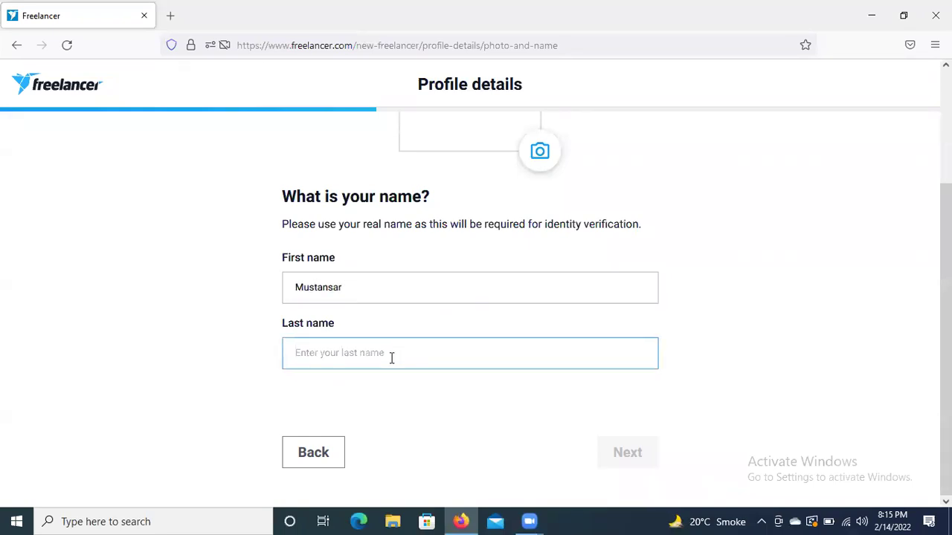
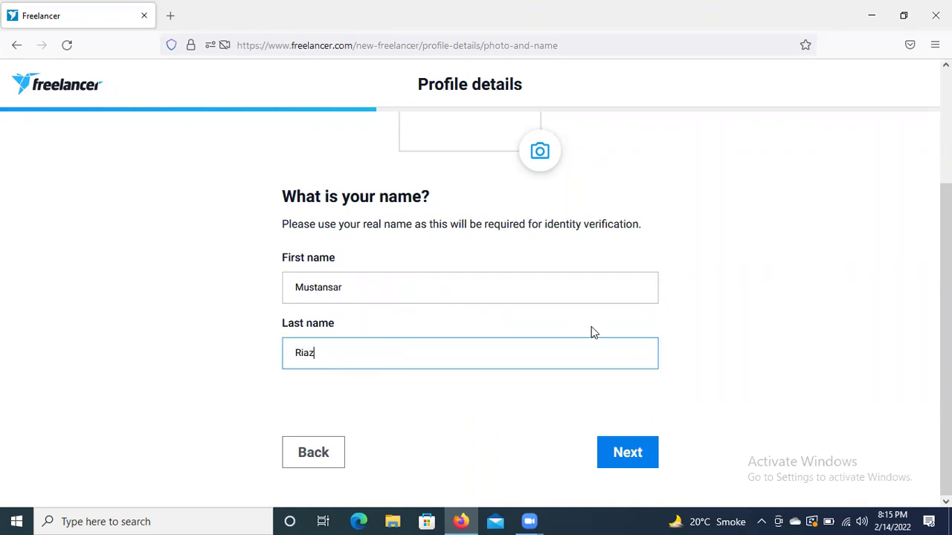
pyautogui.scroll(3, 946, 297)
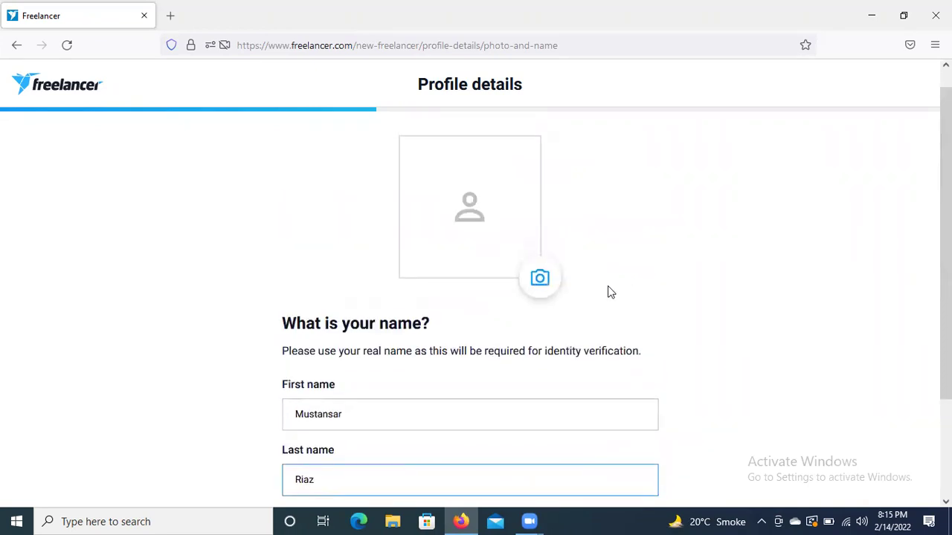
pyautogui.click(539, 286)
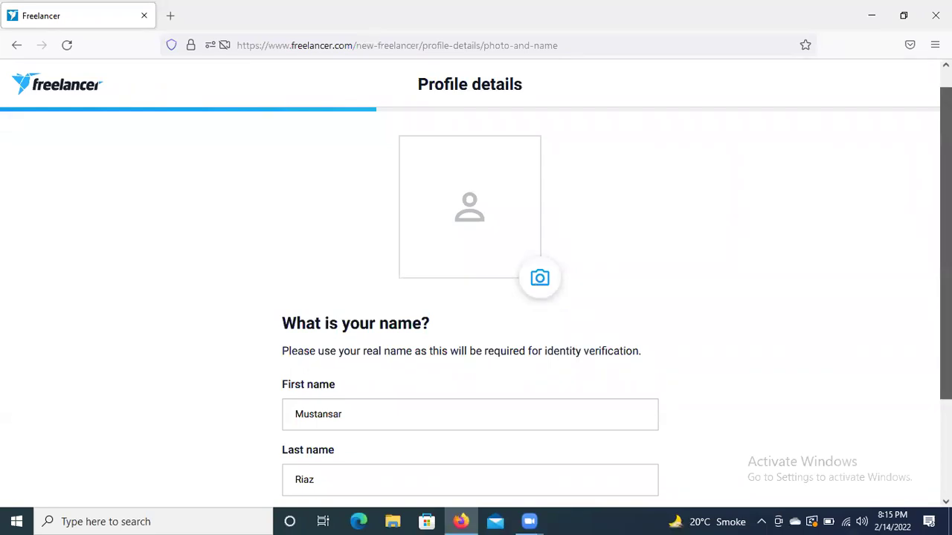
pyautogui.scroll(-3, 945, 298)
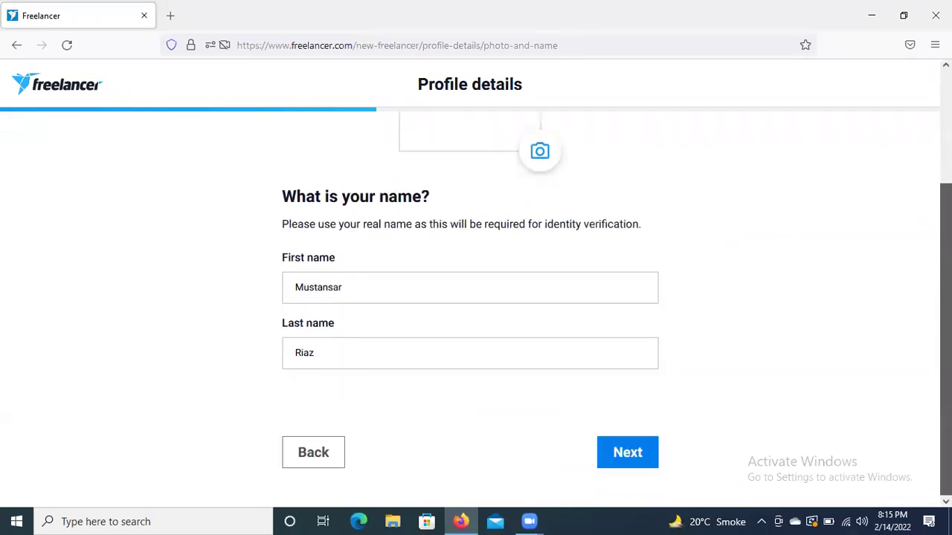
pyautogui.click(617, 463)
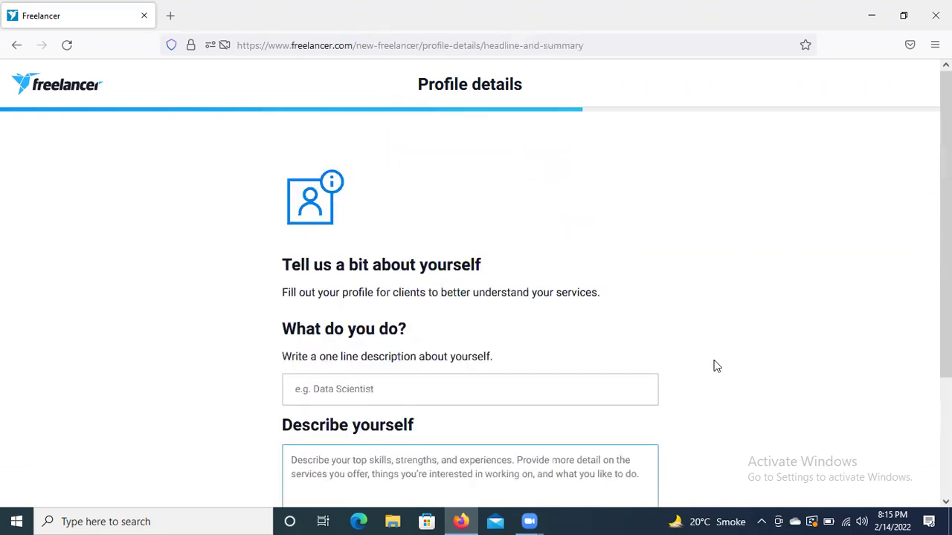
# Step: Enter 'Web | Software Developer' as the What do you do? headline
pyautogui.scroll(-3, 470, 297)
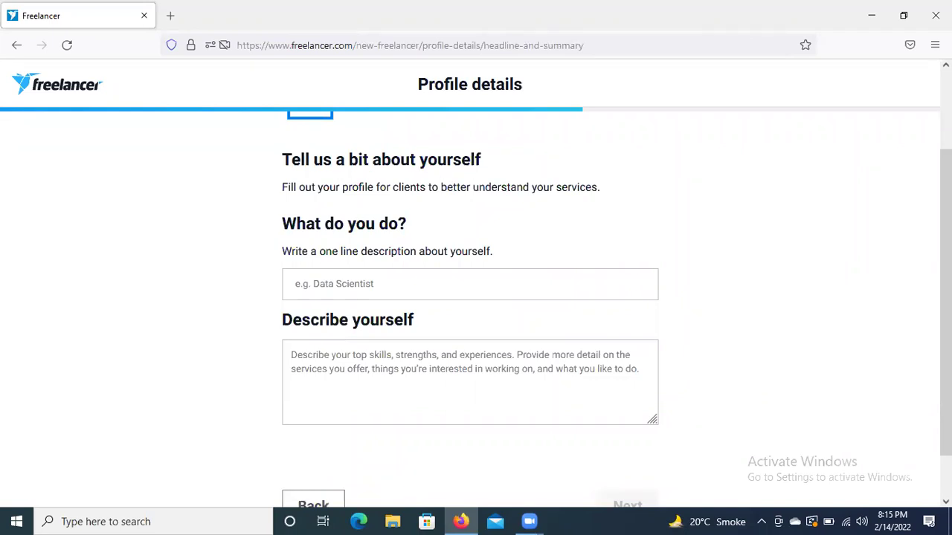
pyautogui.scroll(1, 945, 282)
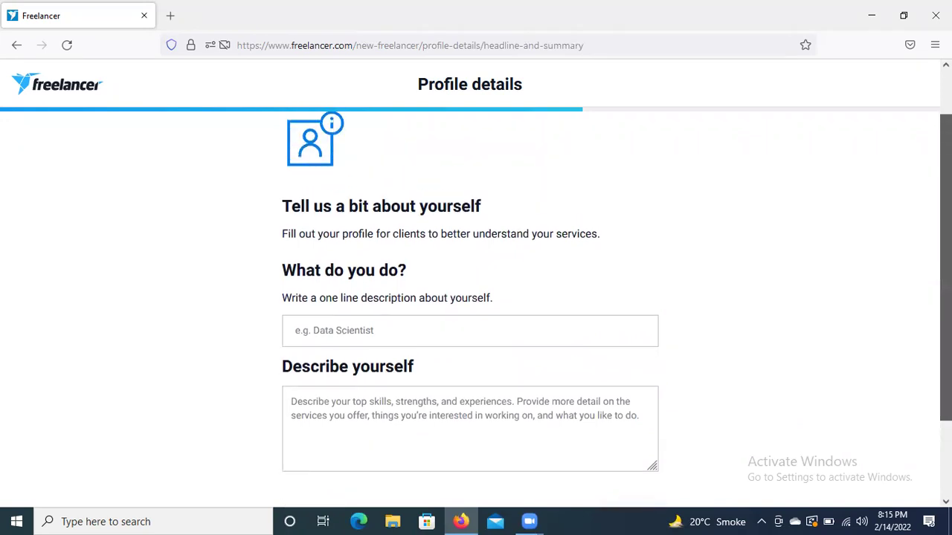
pyautogui.scroll(-2, 470, 297)
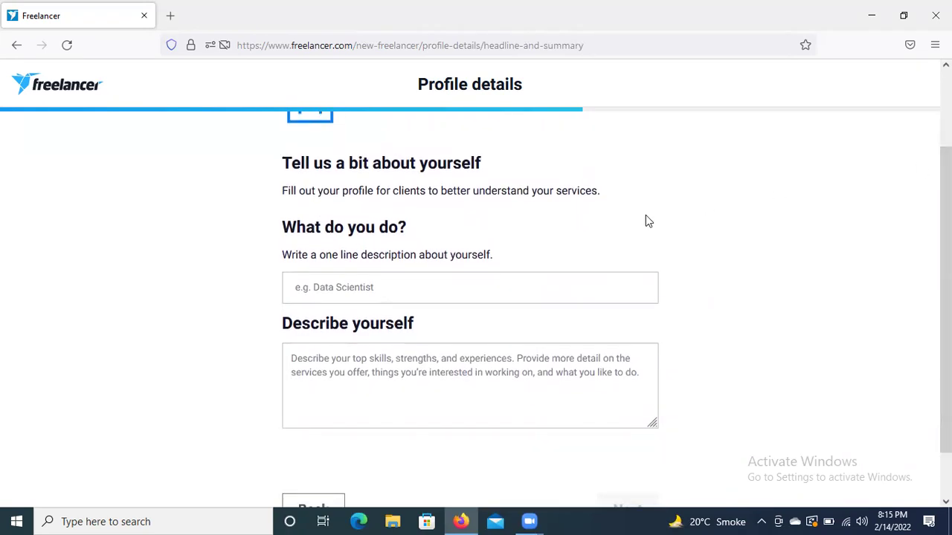
pyautogui.click(404, 285)
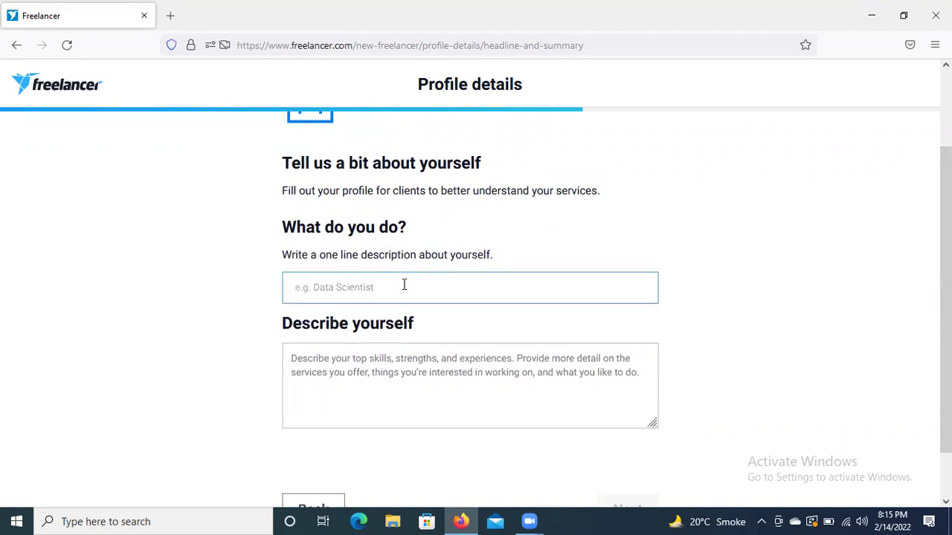
pyautogui.write('we')
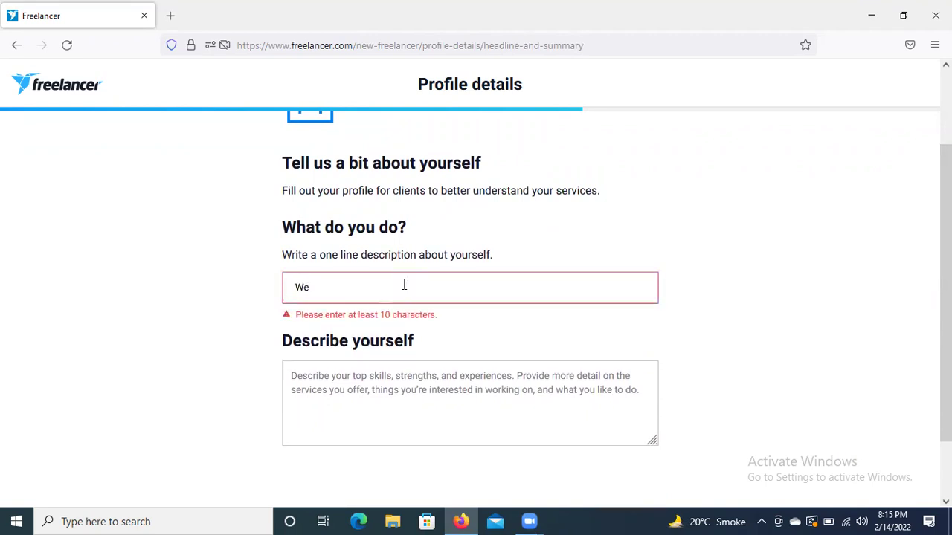
pyautogui.write('b I Software Dev')
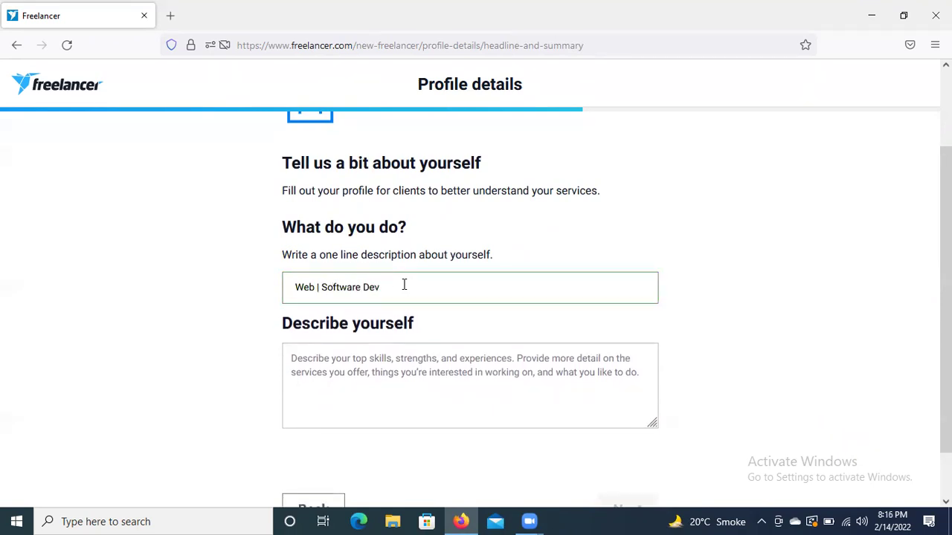
pyautogui.write('eloper')
pyautogui.scroll(-2, 719, 305)
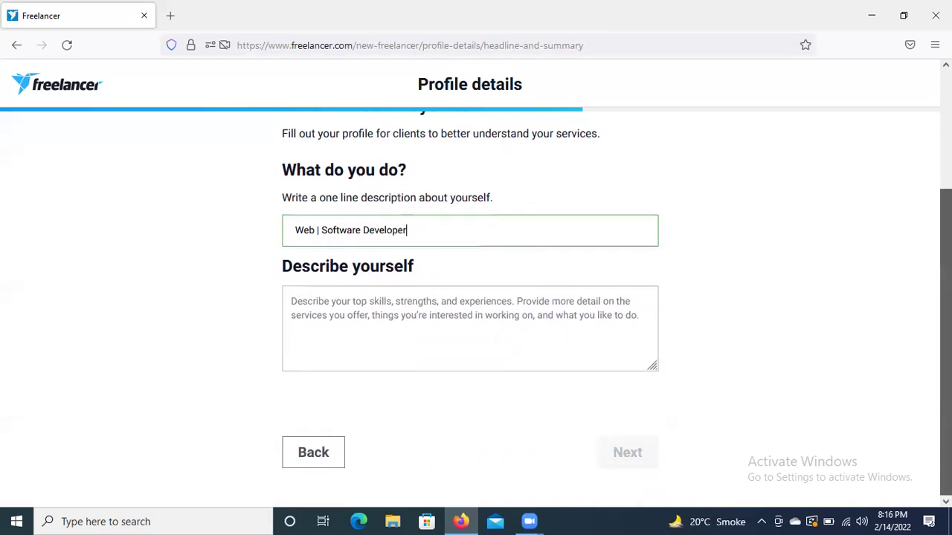
# Step: Write a greeting and describe being a web/software developer with 5 years' experience
pyautogui.click(549, 348)
pyautogui.write('Hi,')
pyautogui.press('Return')
pyautogui.write('I am')
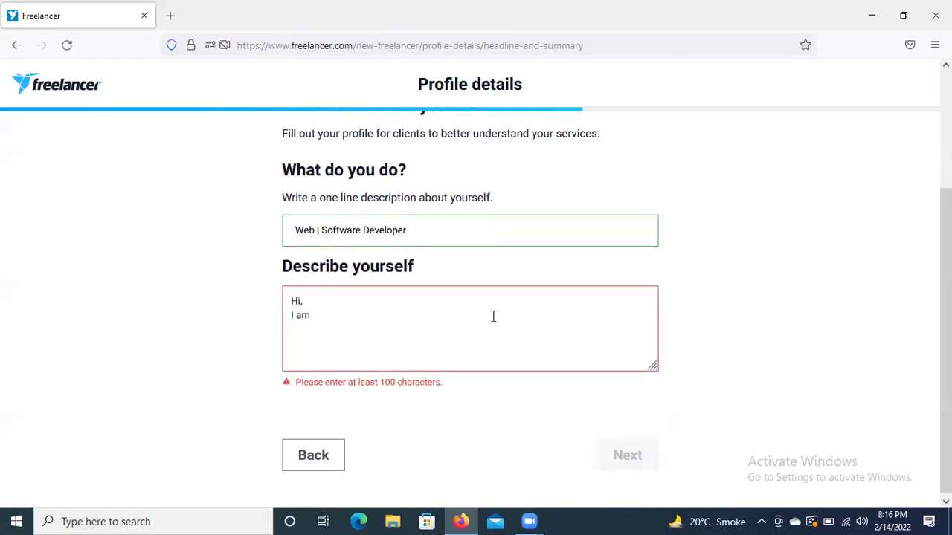
pyautogui.write(' wordpre')
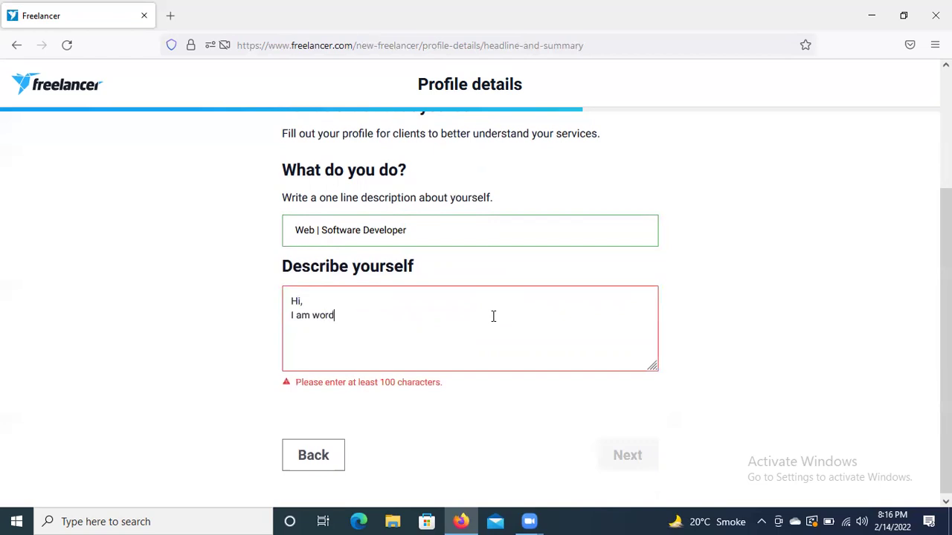
pyautogui.press('BackSpace')
pyautogui.press('BackSpace')
pyautogui.press('BackSpace')
pyautogui.press('BackSpace')
pyautogui.press('BackSpace')
pyautogui.press('BackSpace')
pyautogui.write('eb')
pyautogui.write('| software developer')
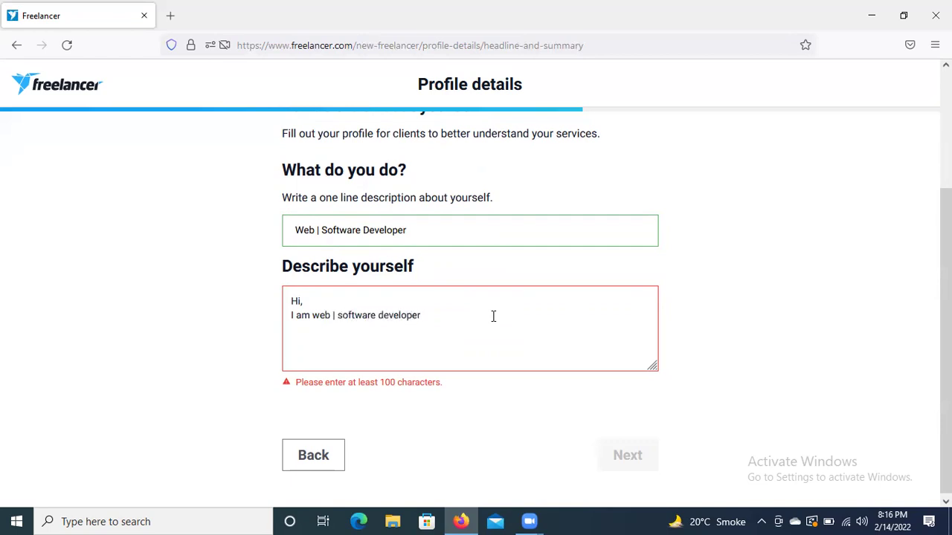
pyautogui.write('.I have experience of 5 years in this field')
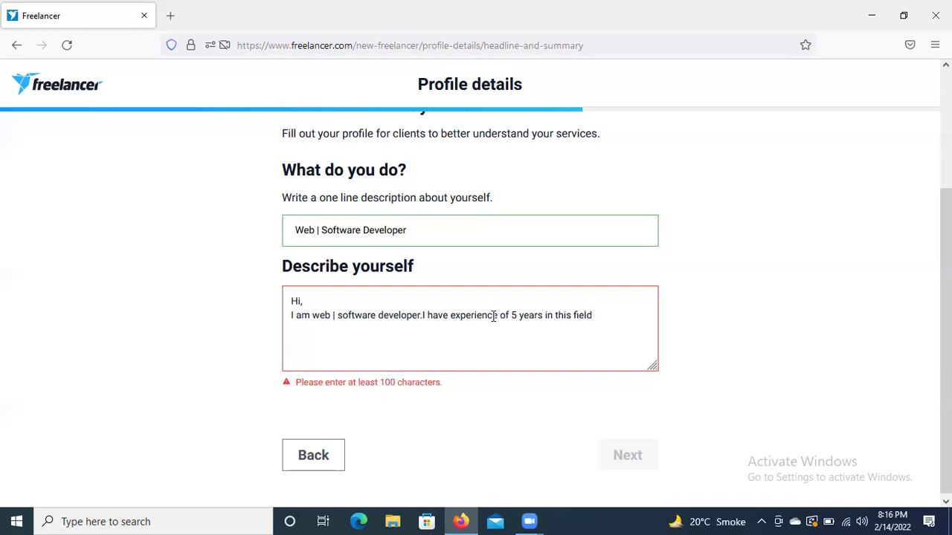
pyautogui.write(' currently I am workin')
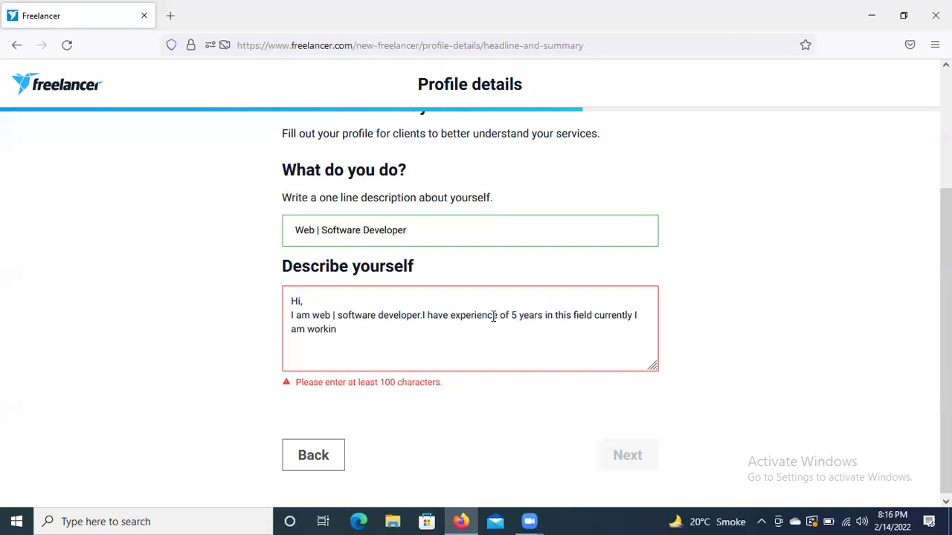
pyautogui.write('g on wordpress,PHP,')
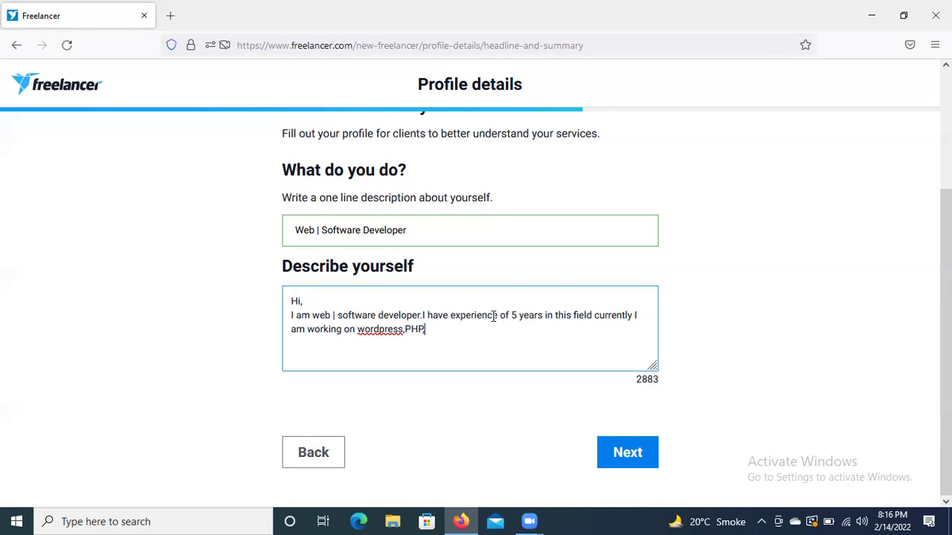
pyautogui.write(',MySql')
pyautogui.write('nd custom')
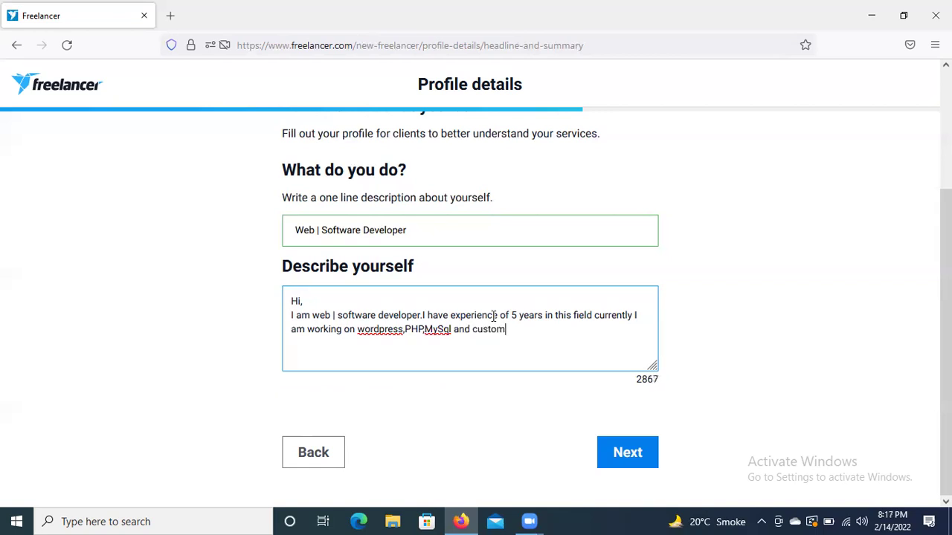
pyautogui.write(' coding softwares a')
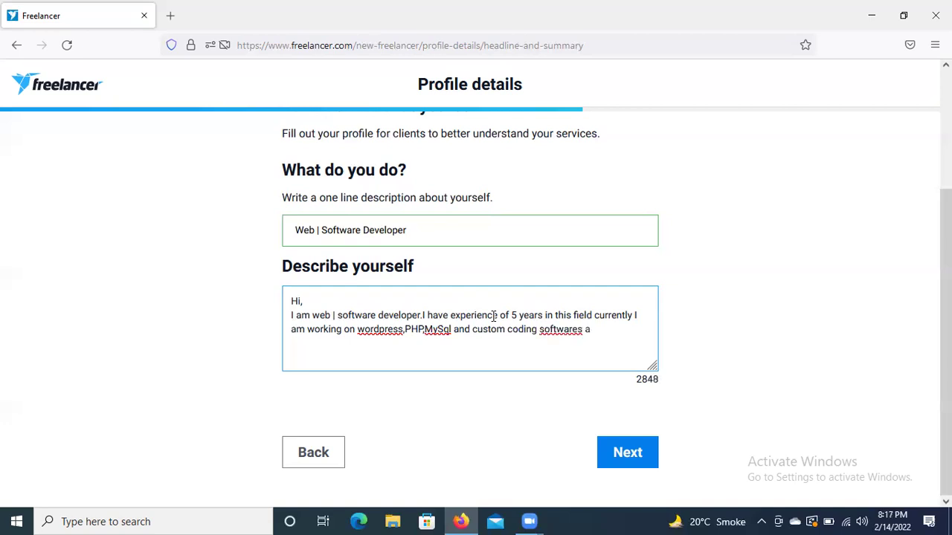
pyautogui.write('nd websites')
# Step: Change 'and' to 'as well as websites', add a line about passion and client satisfaction, and submit
pyautogui.click(602, 333)
pyautogui.press('BackSpace')
pyautogui.press('BackSpace')
pyautogui.write('s well as websites')
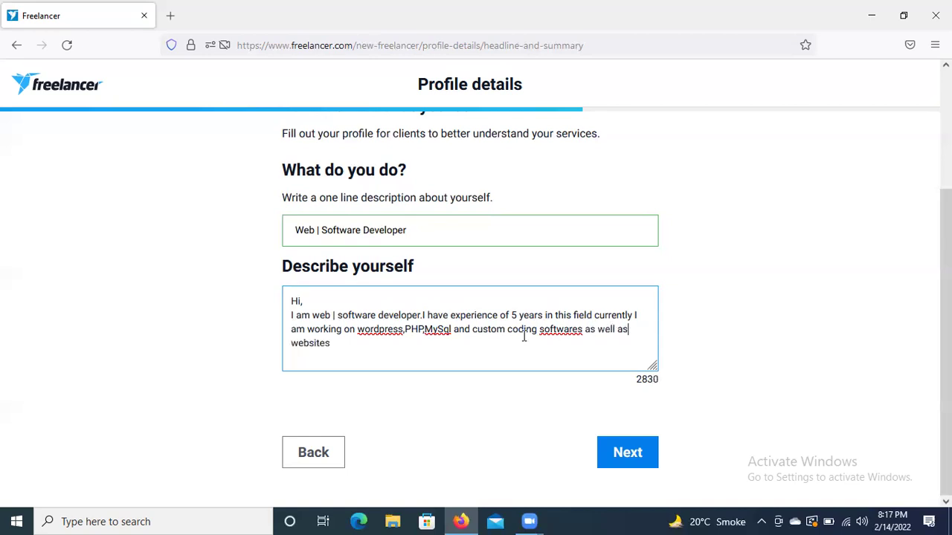
pyautogui.write('.I always work with passion')
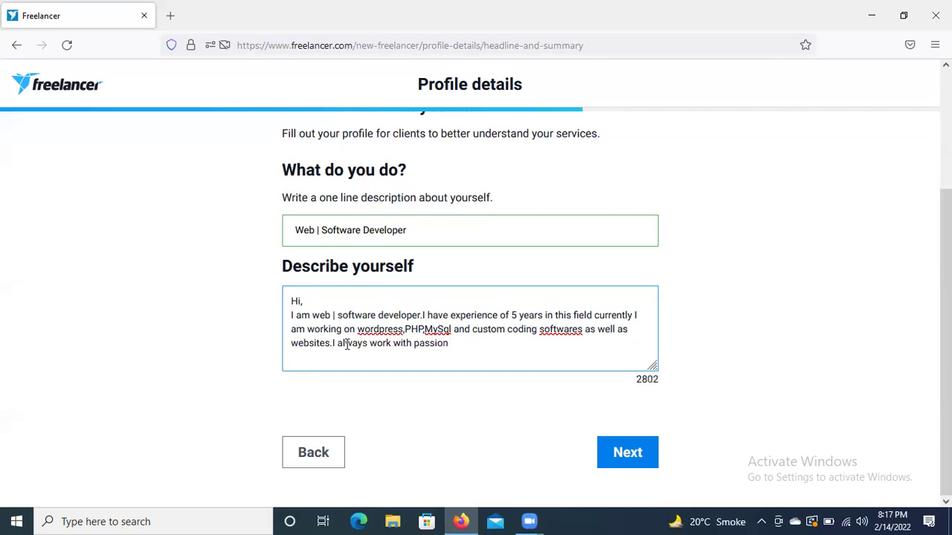
pyautogui.write('.My first priority is to sa')
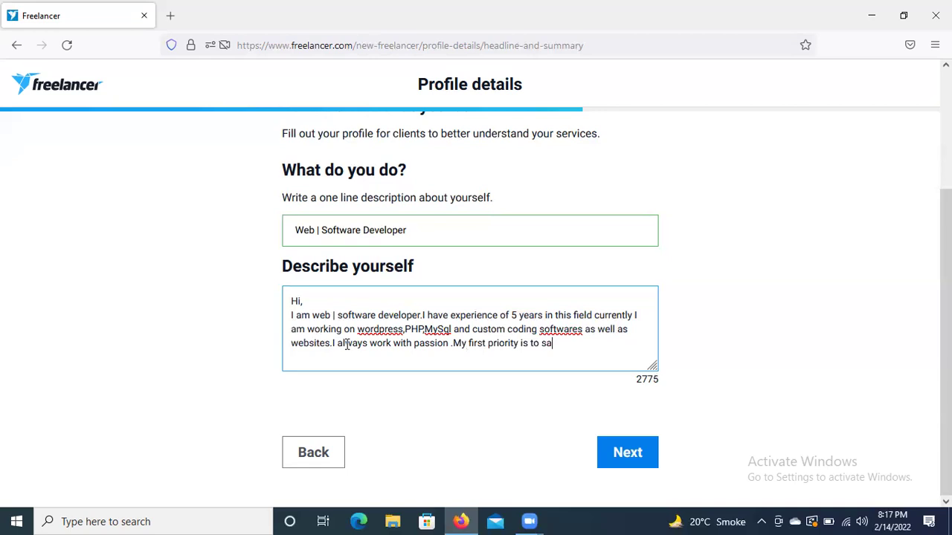
pyautogui.write('tisfy clients.')
pyautogui.click(625, 467)
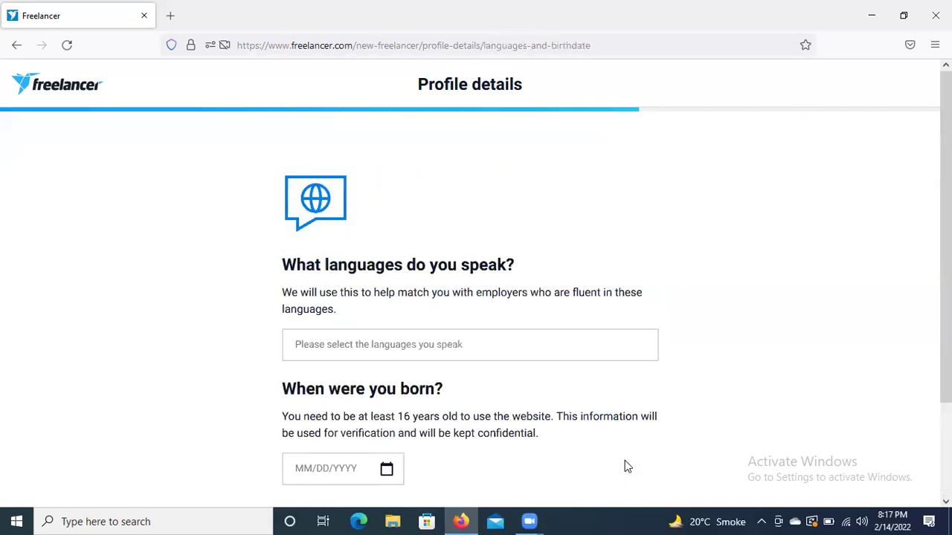
# Step: Add English as a spoken language by searching 'Eng'
pyautogui.scroll(-3, 758, 391)
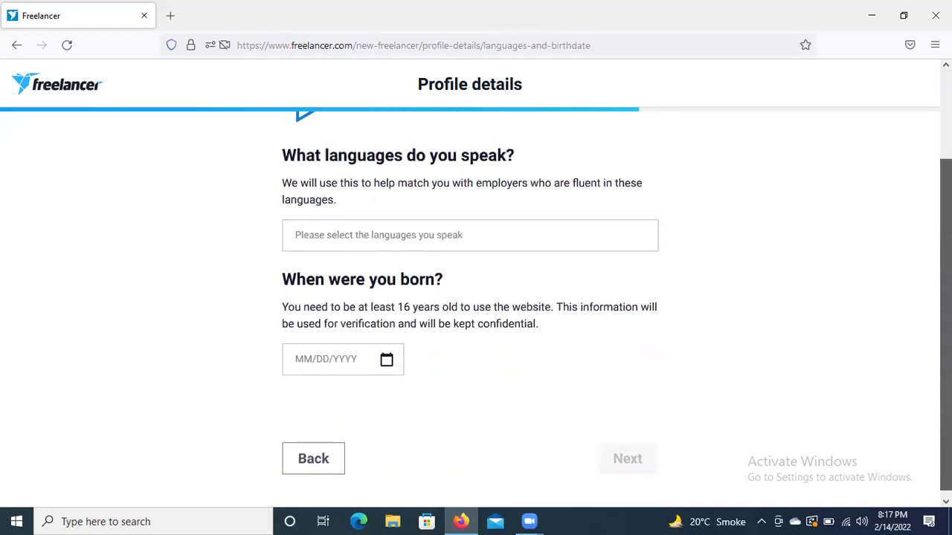
pyautogui.click(469, 233)
pyautogui.write('Eng')
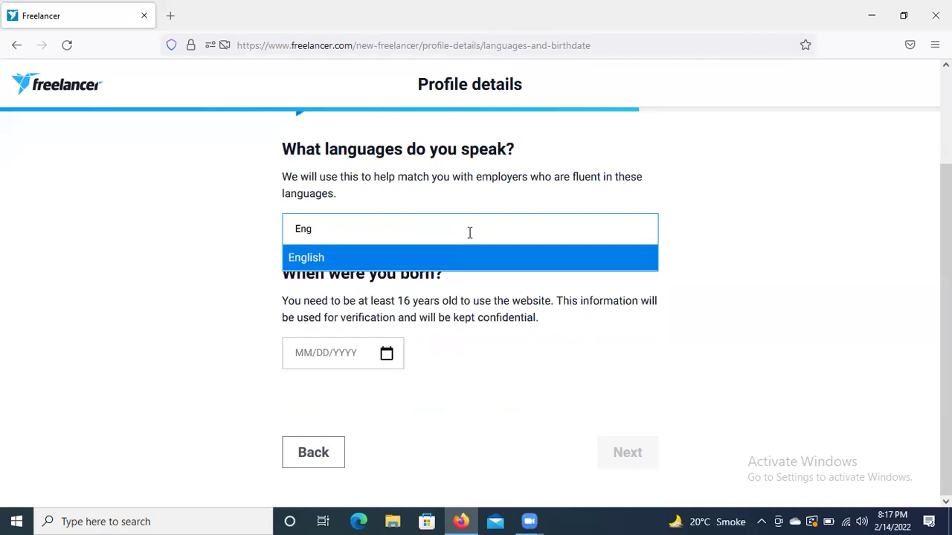
pyautogui.click(439, 261)
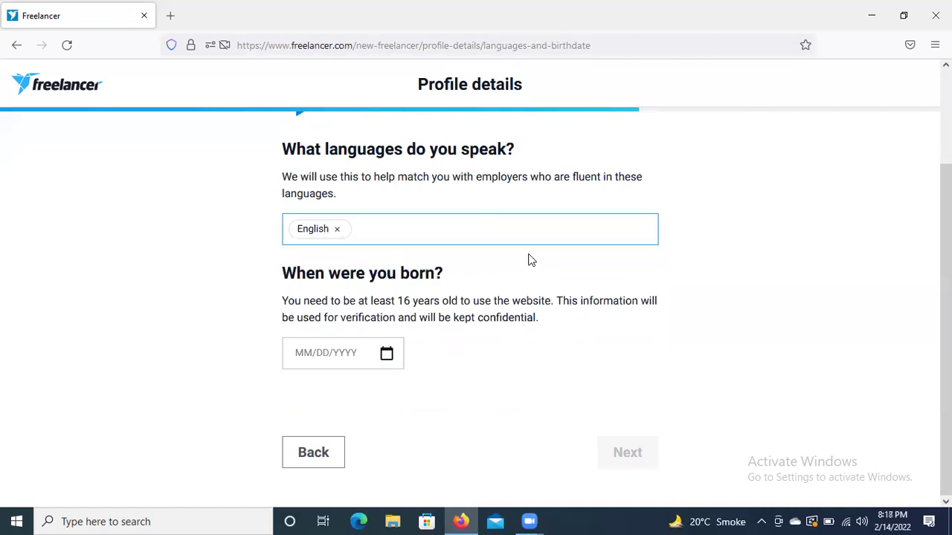
# Step: Add বাংলা as a second spoken language and close the language suggestions
pyautogui.write('urdu')
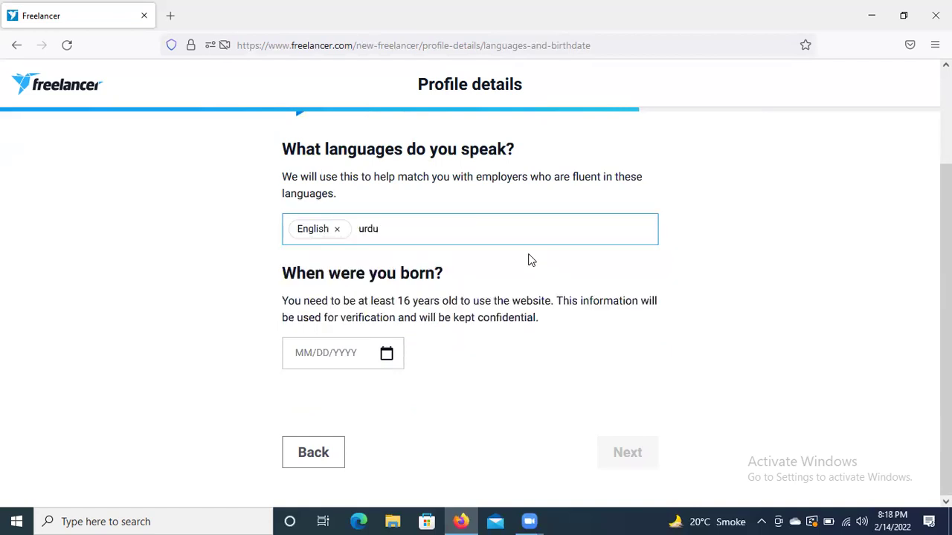
pyautogui.press('BackSpace')
pyautogui.press('BackSpace')
pyautogui.press('BackSpace')
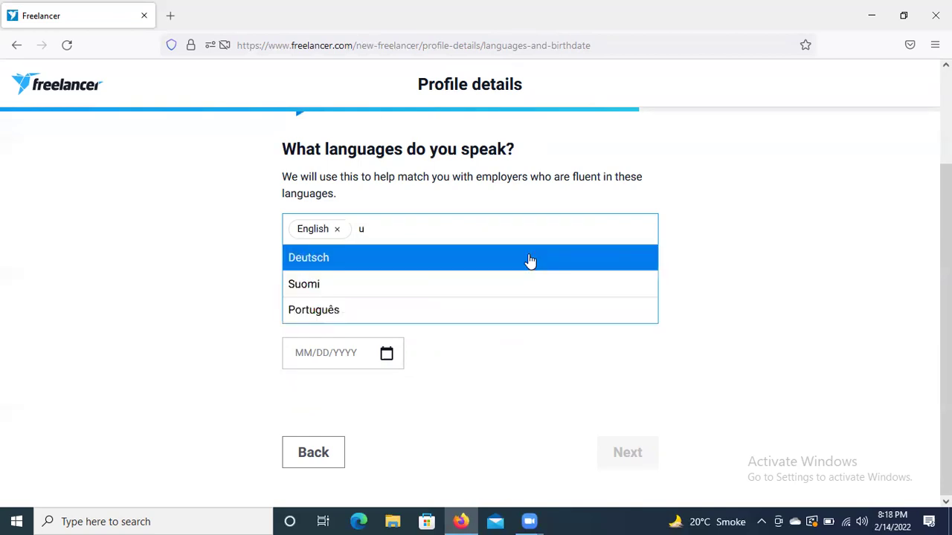
pyautogui.press('BackSpace')
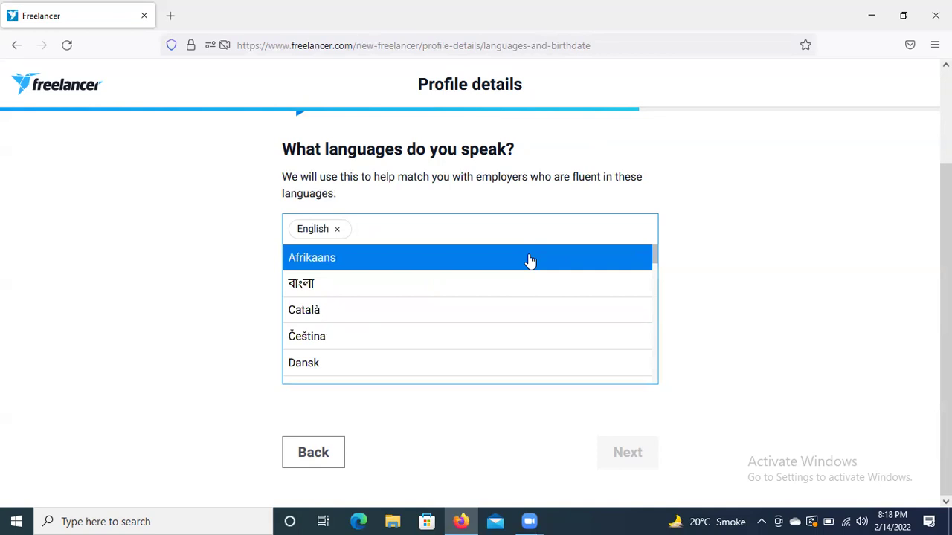
pyautogui.click(368, 291)
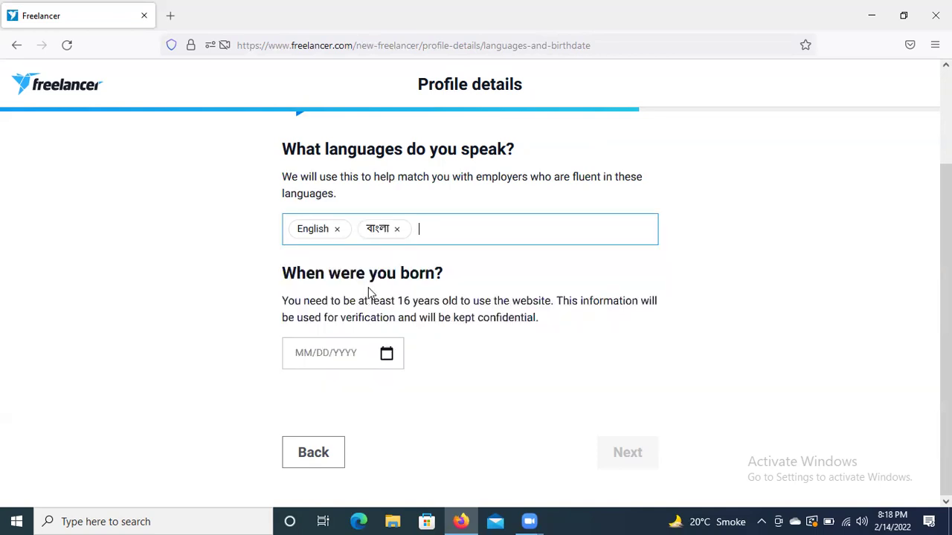
pyautogui.write('urdu')
pyautogui.press('BackSpace')
pyautogui.press('BackSpace')
pyautogui.press('BackSpace')
pyautogui.write('ur')
pyautogui.press('BackSpace')
pyautogui.press('BackSpace')
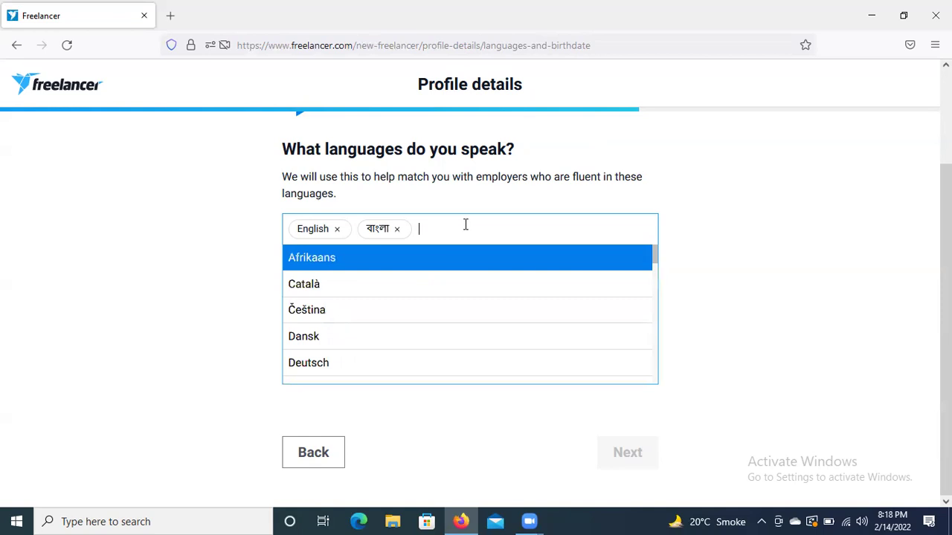
pyautogui.write('urdu')
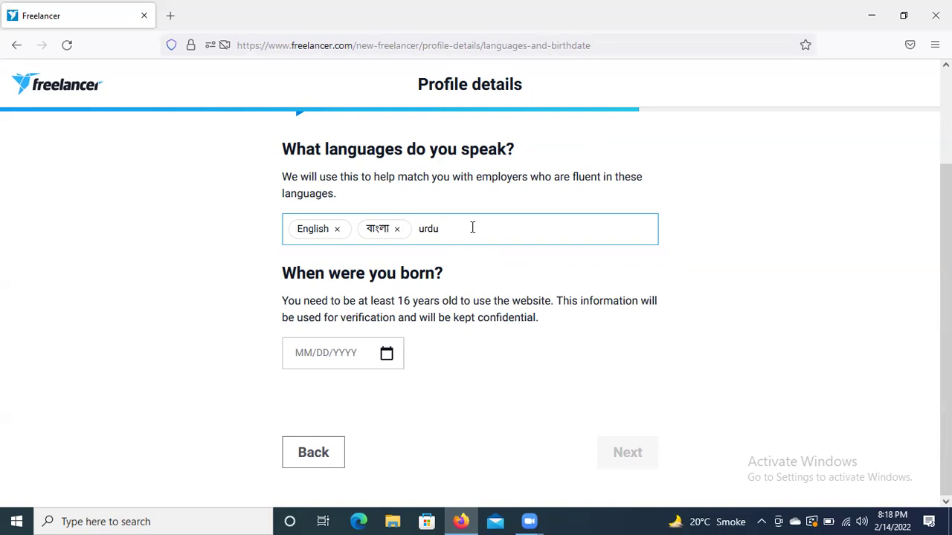
pyautogui.press('BackSpace')
pyautogui.press('BackSpace')
pyautogui.press('BackSpace')
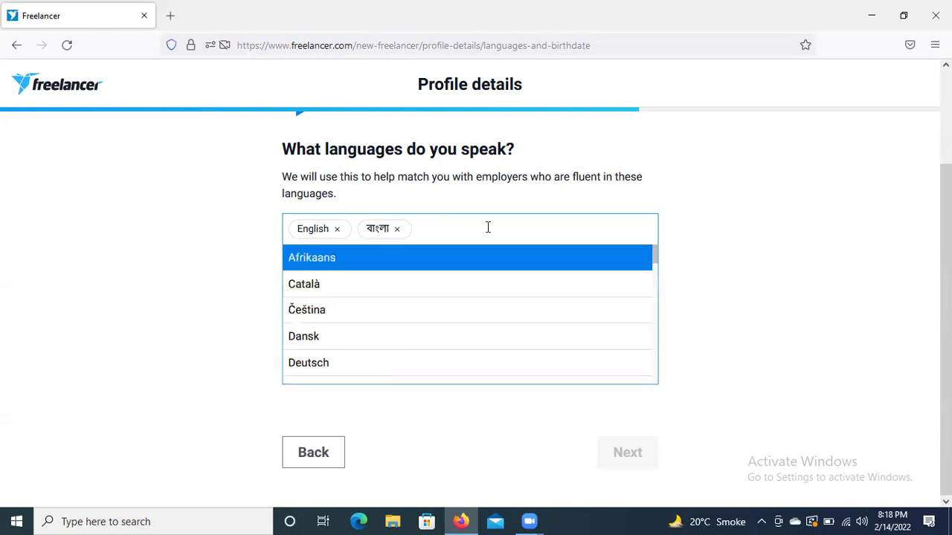
pyautogui.click(826, 251)
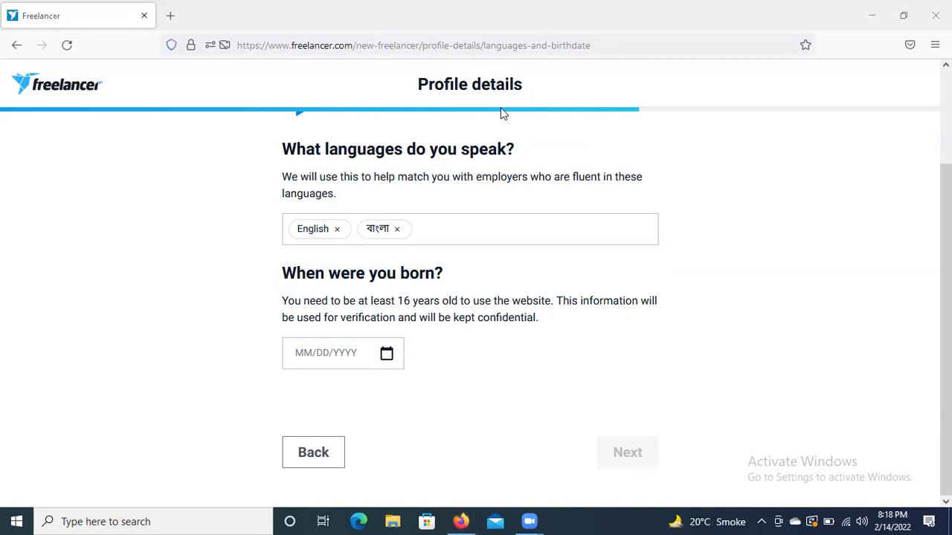
pyautogui.click(385, 358)
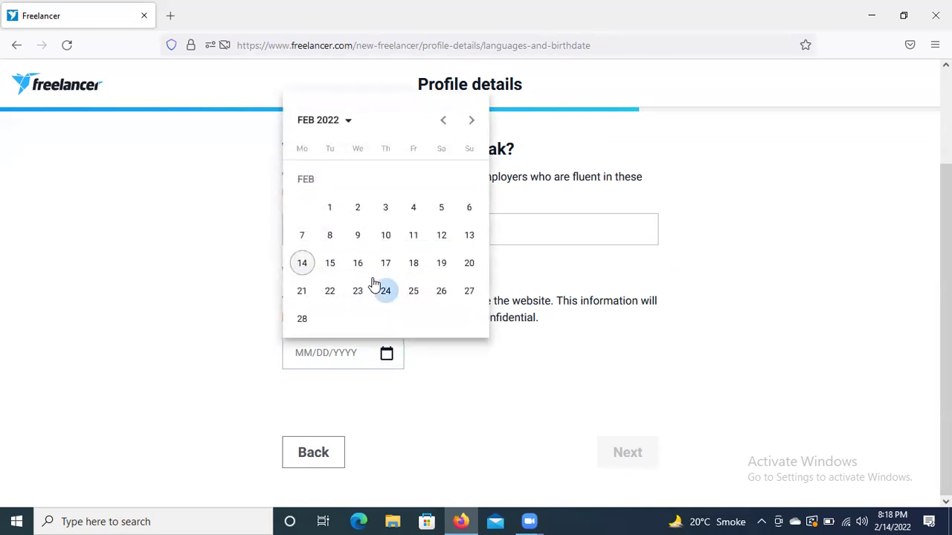
pyautogui.click(446, 122)
pyautogui.click(345, 123)
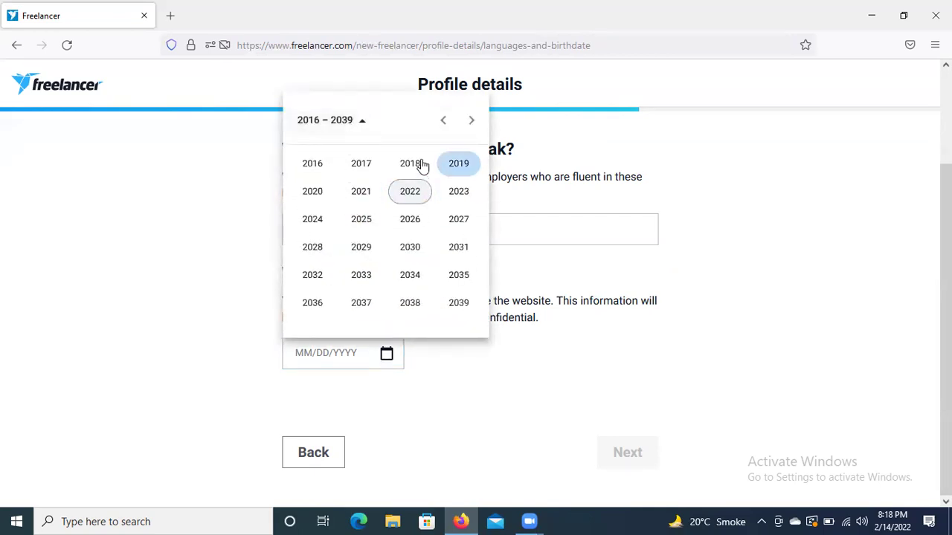
pyautogui.click(443, 121)
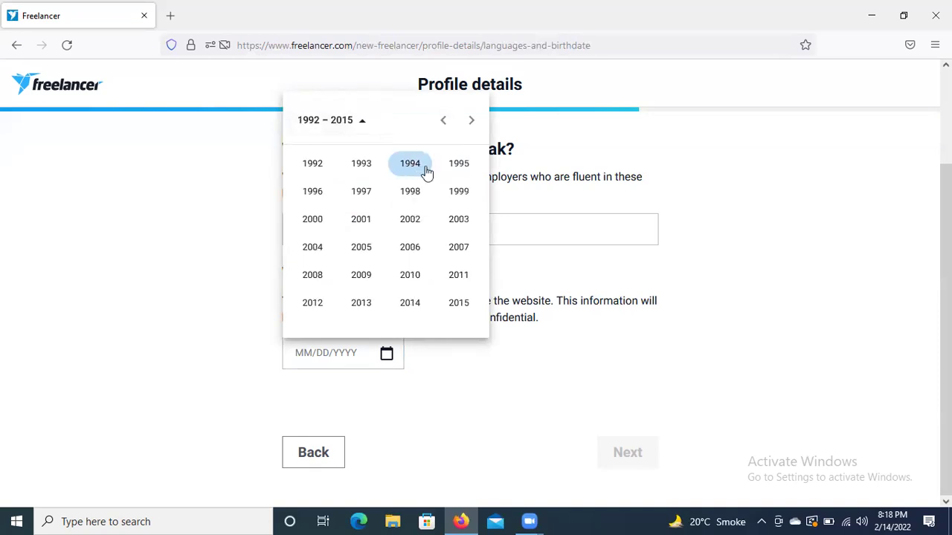
pyautogui.click(455, 164)
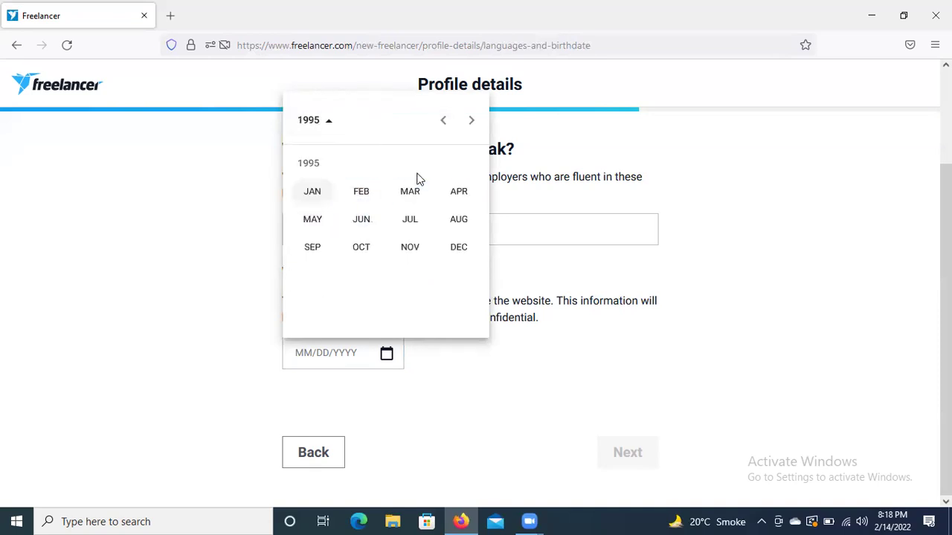
pyautogui.click(453, 194)
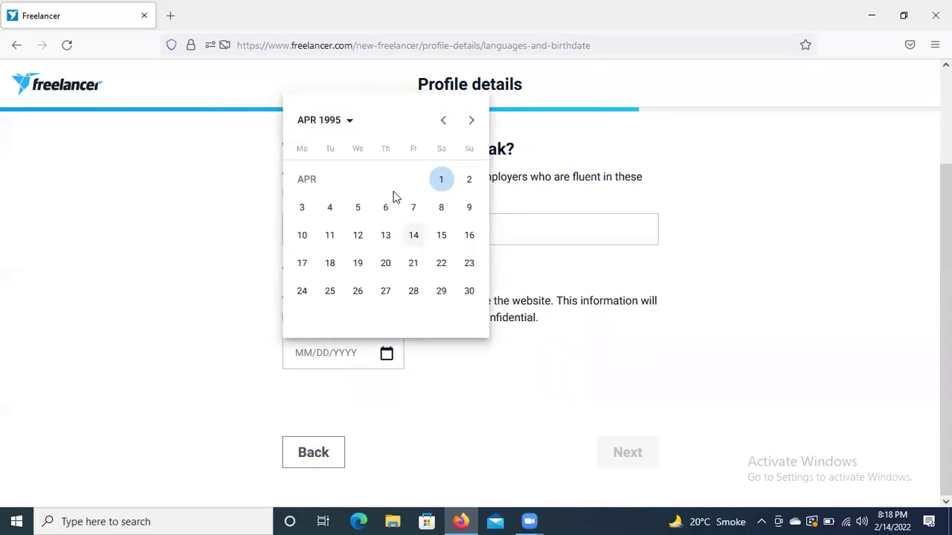
pyautogui.click(302, 207)
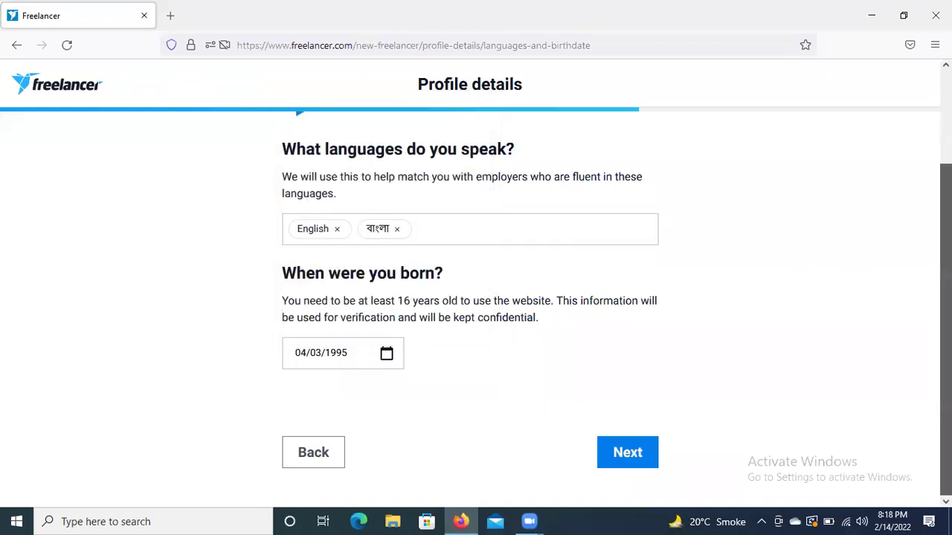
# Step: On the location step, pick the city's address suggestion, enter the ZIP code and submit
pyautogui.click(630, 456)
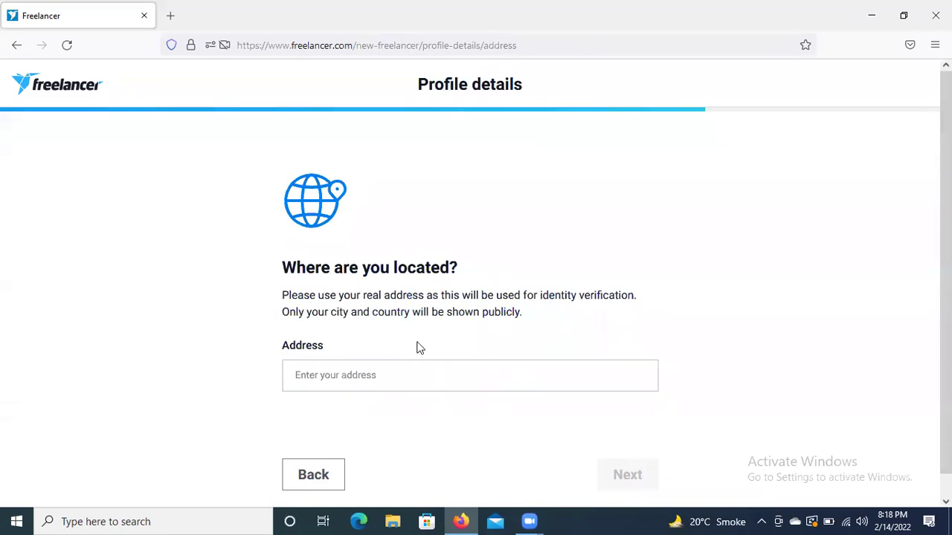
pyautogui.click(422, 377)
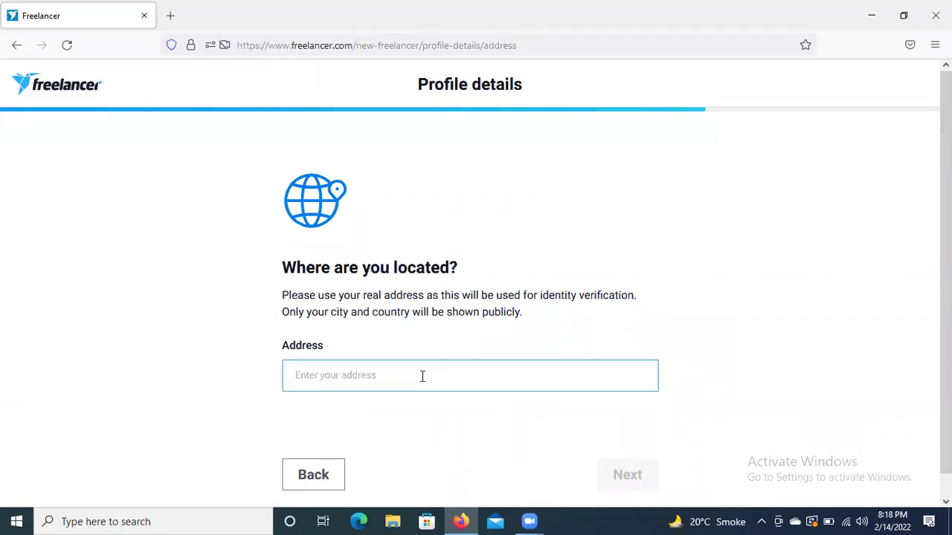
pyautogui.write('Lahore')
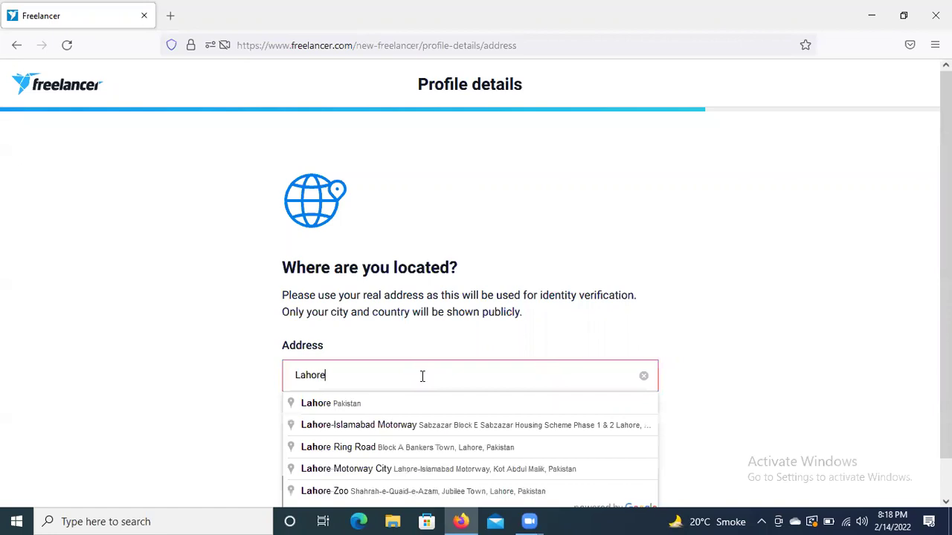
pyautogui.click(405, 410)
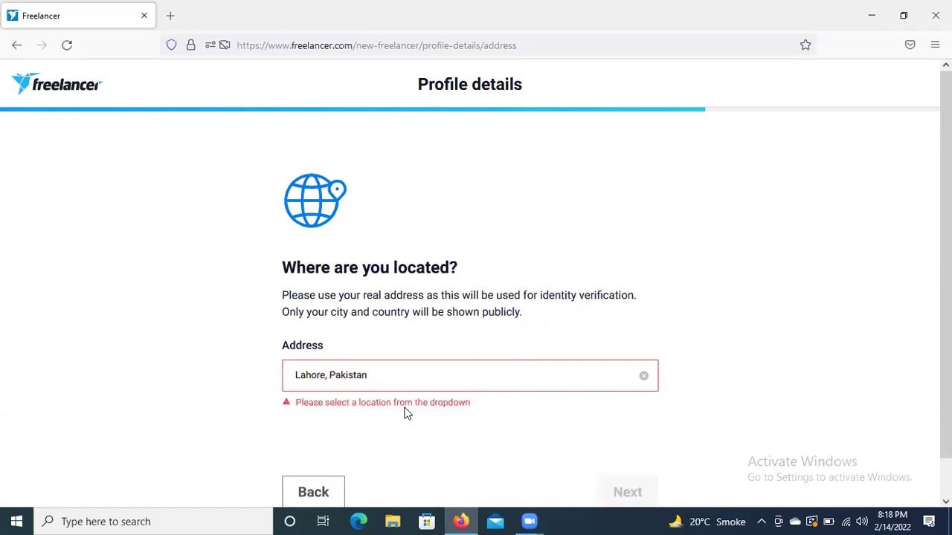
pyautogui.scroll(-3, 661, 402)
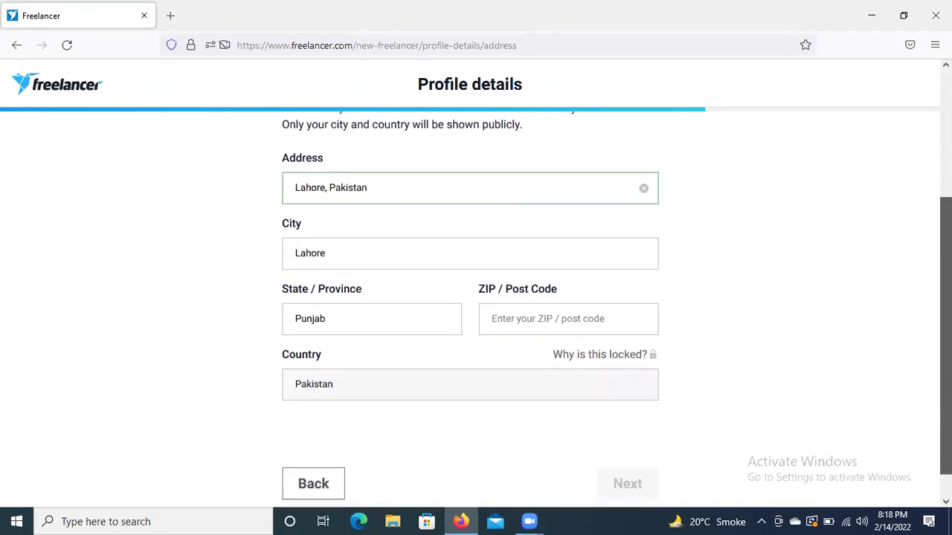
pyautogui.click(516, 313)
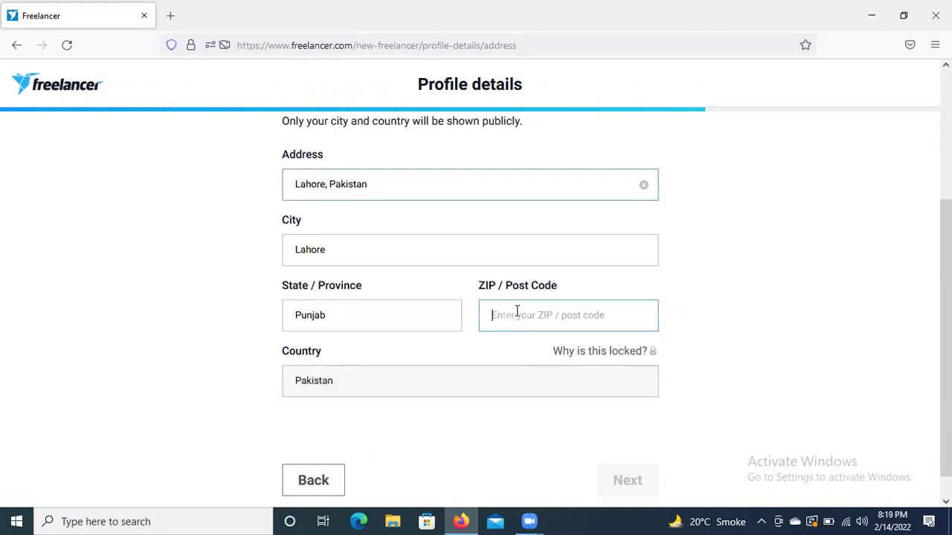
pyautogui.write('54000')
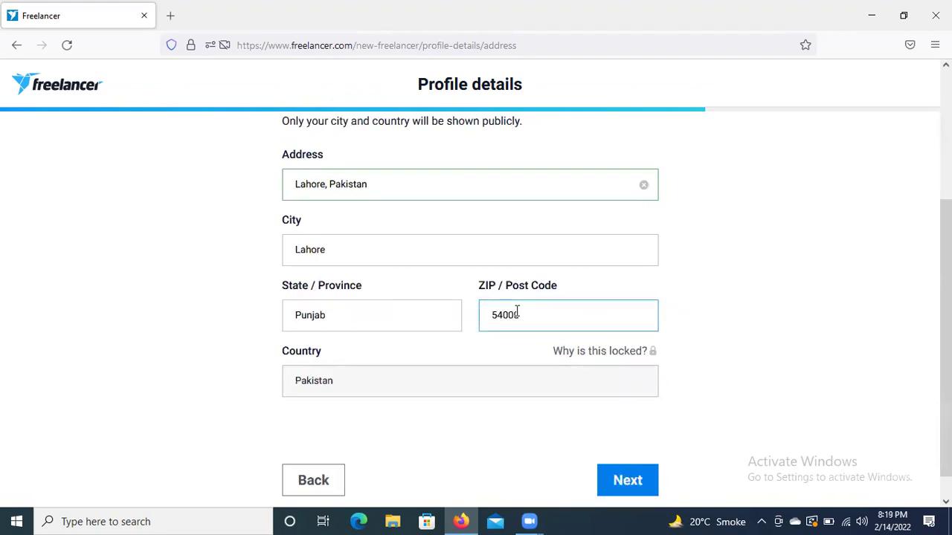
pyautogui.scroll(-2, 825, 364)
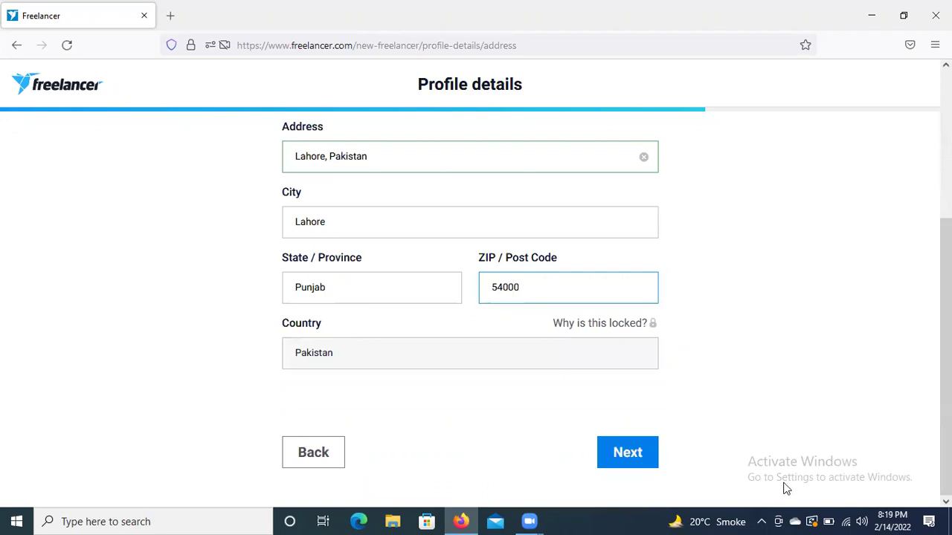
pyautogui.click(635, 455)
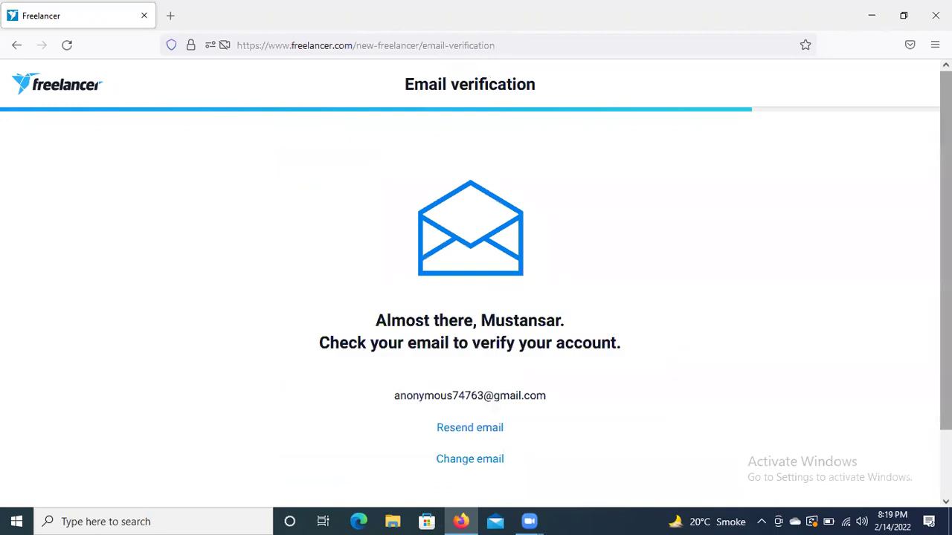
# Step: Open Gmail in the signup account and follow the Freelancer verification email's link
pyautogui.click(179, 32)
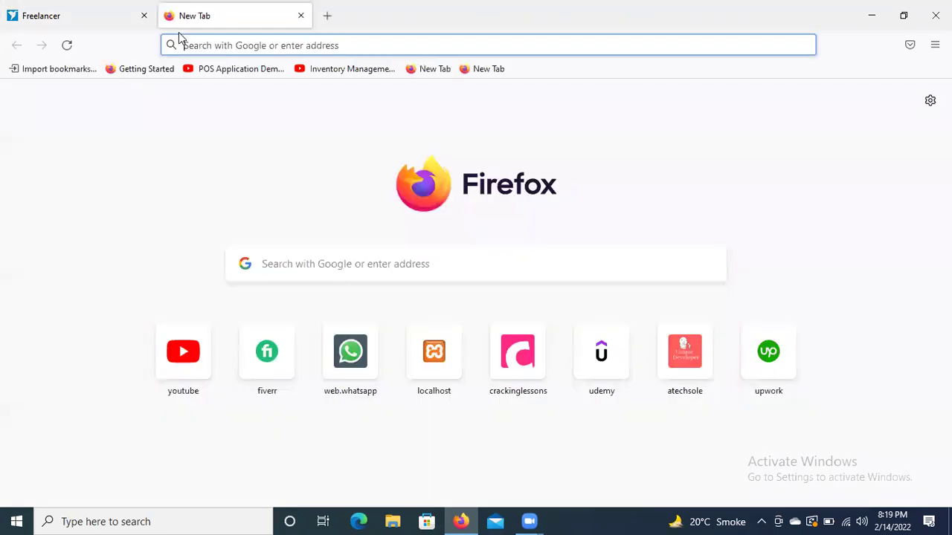
pyautogui.write('ma')
pyautogui.press('Return')
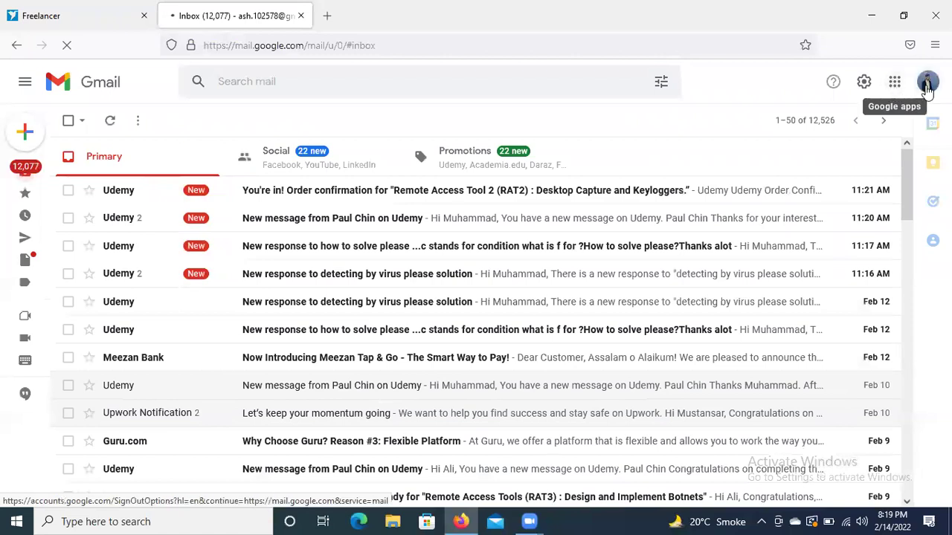
pyautogui.click(927, 83)
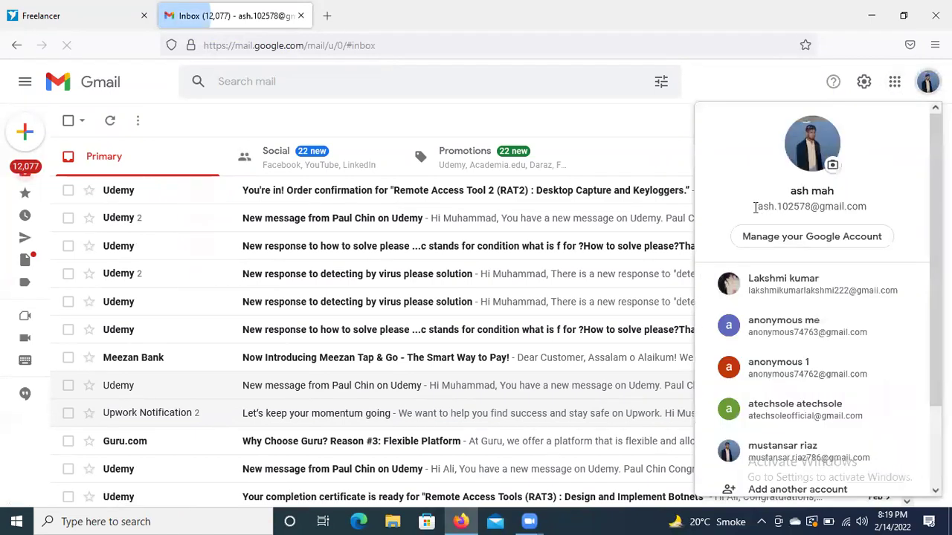
pyautogui.click(787, 337)
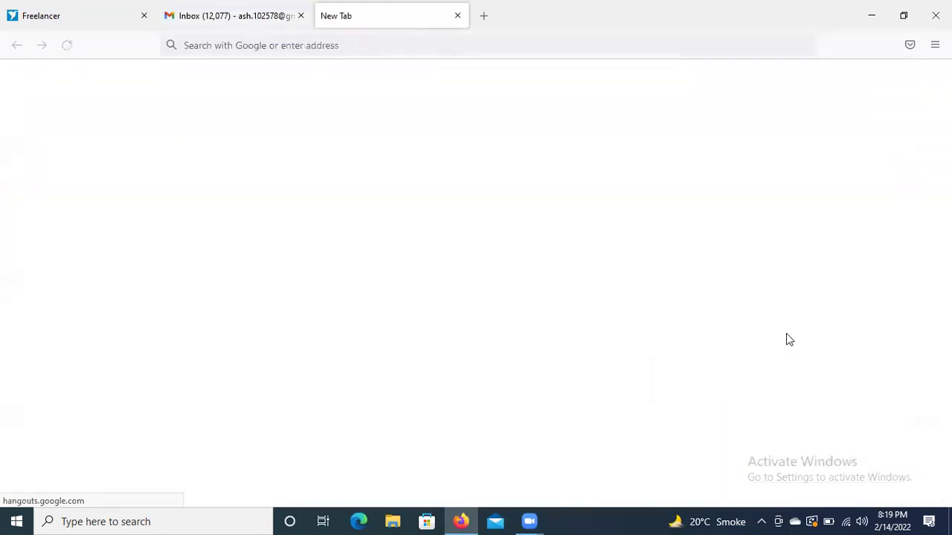
pyautogui.click(300, 16)
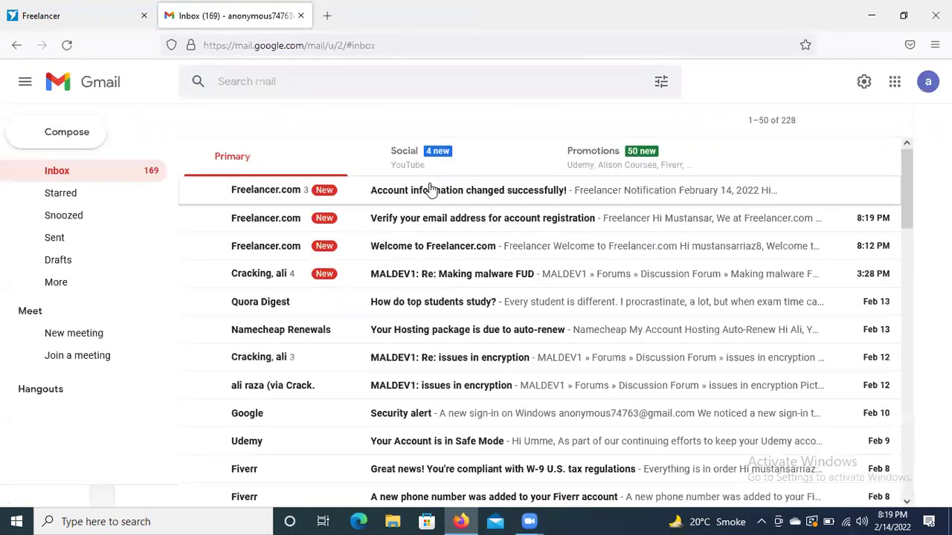
pyautogui.click(474, 225)
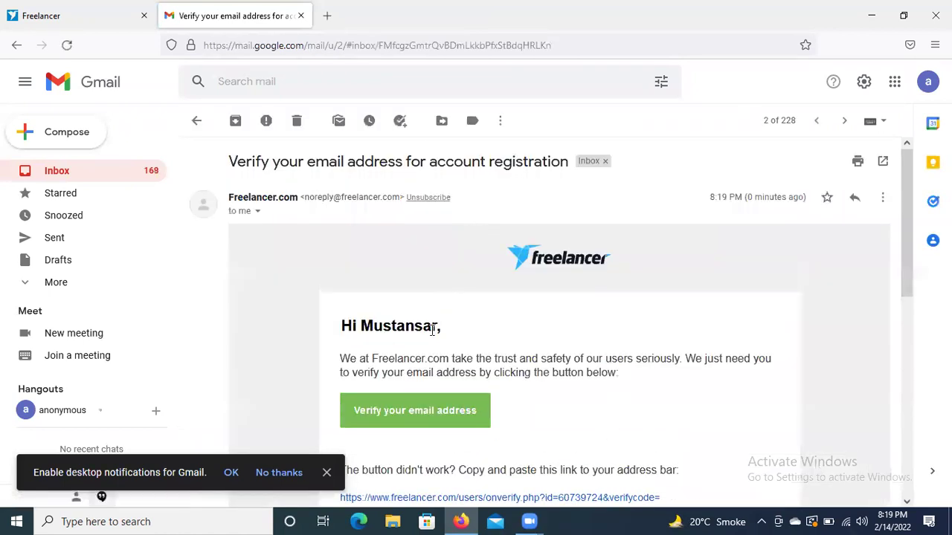
pyautogui.click(409, 414)
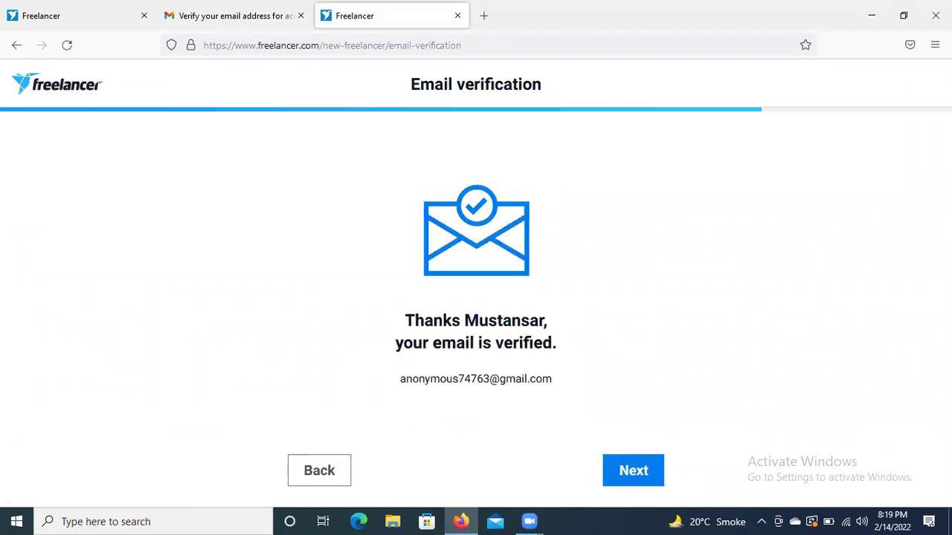
# Step: Continue past the verified email step and skip adding a payment method
pyautogui.click(636, 472)
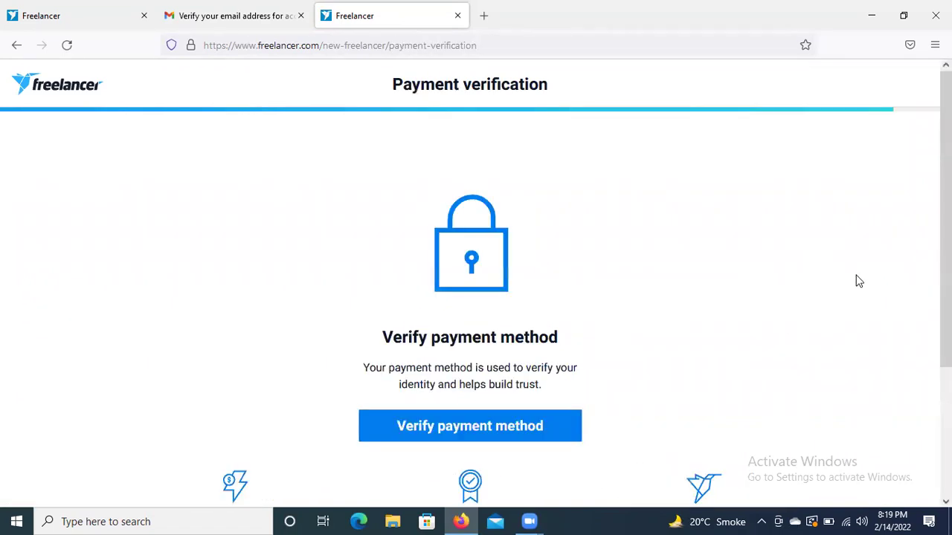
pyautogui.scroll(-3, 476, 310)
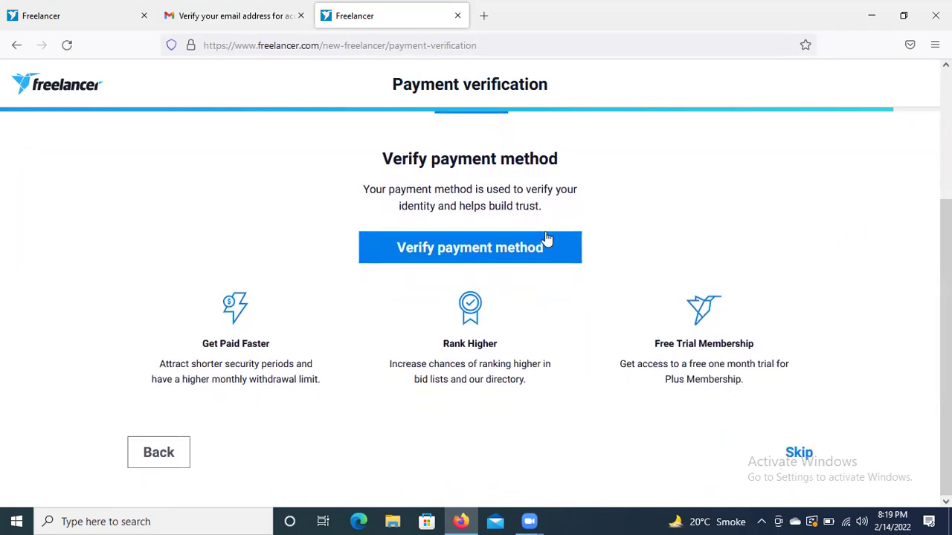
pyautogui.moveTo(947, 272); pyautogui.dragTo(947, 233)
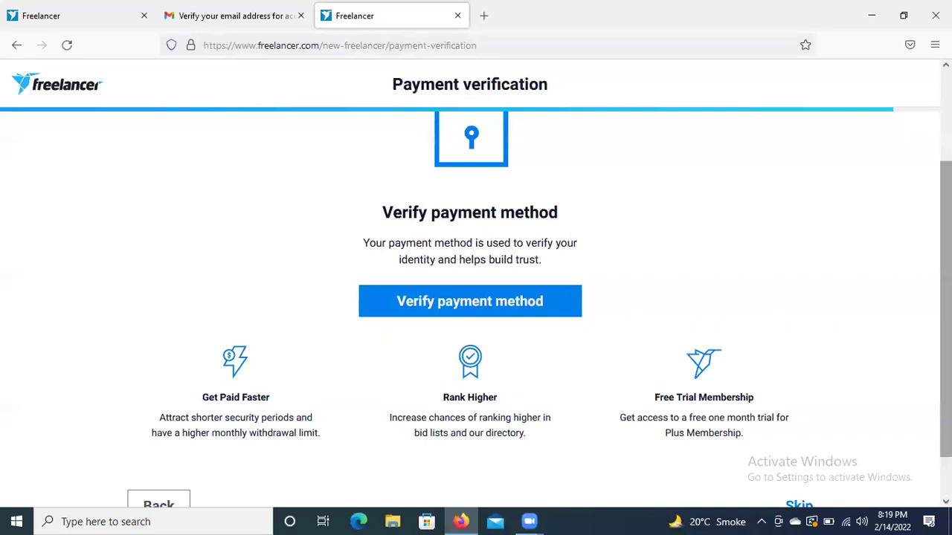
pyautogui.scroll(-1, 539, 310)
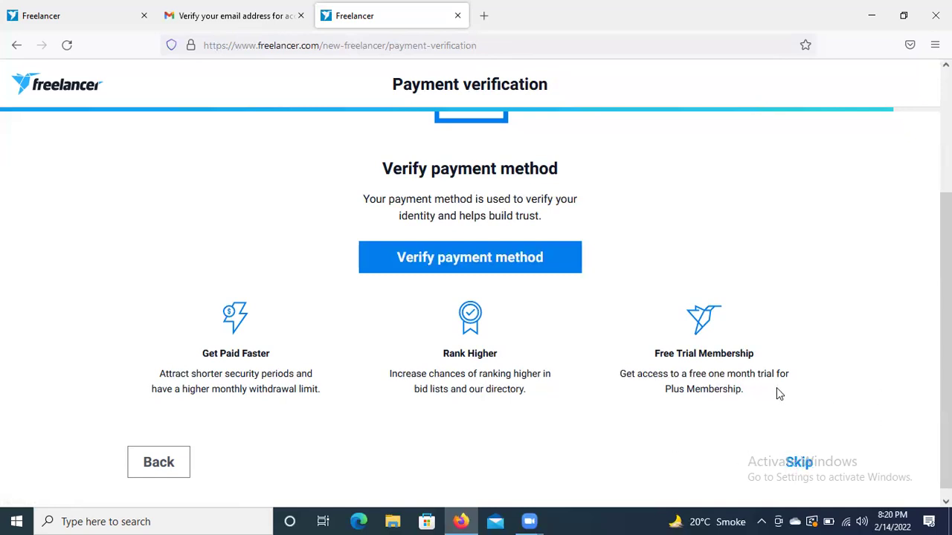
pyautogui.click(800, 462)
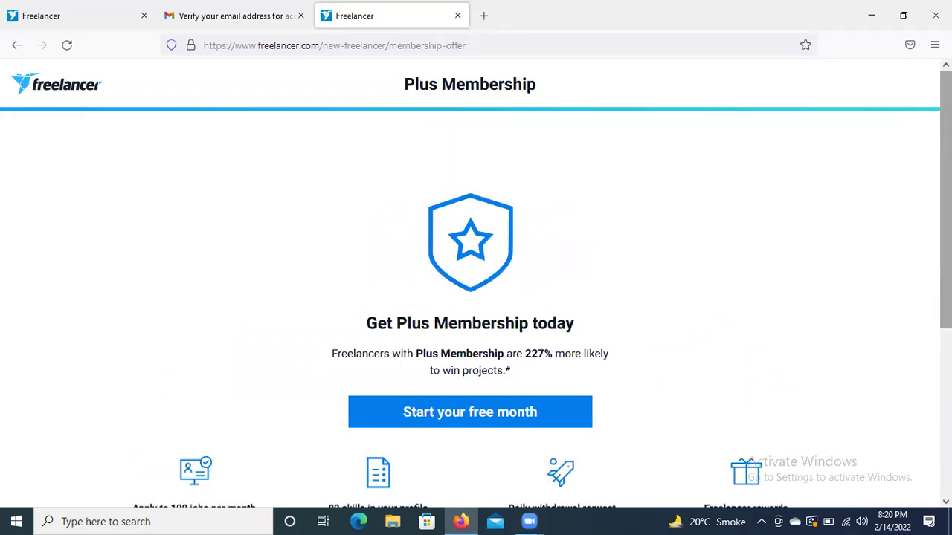
# Step: Review the Plus Membership free-month offer and skip it
pyautogui.scroll(-3, 470, 298)
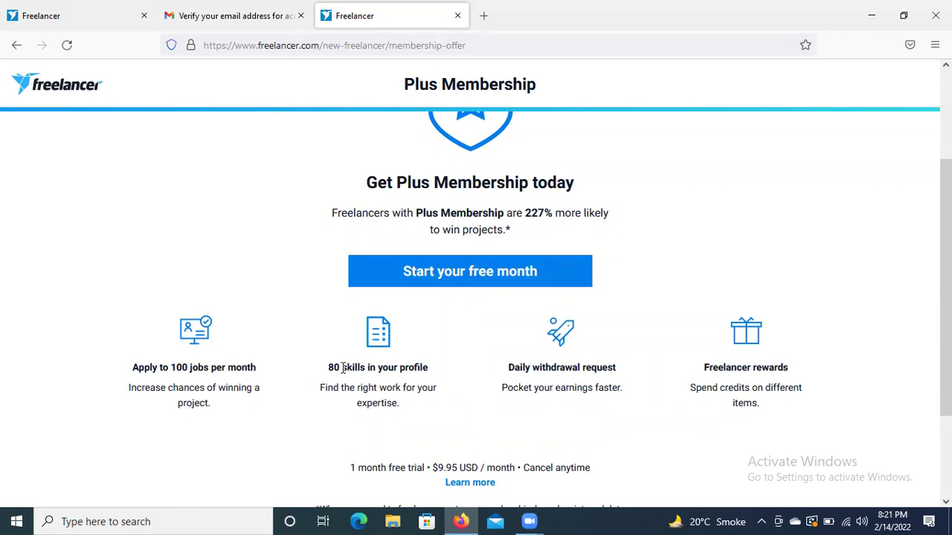
pyautogui.moveTo(342, 367); pyautogui.dragTo(333, 367)
pyautogui.scroll(-3, 946, 297)
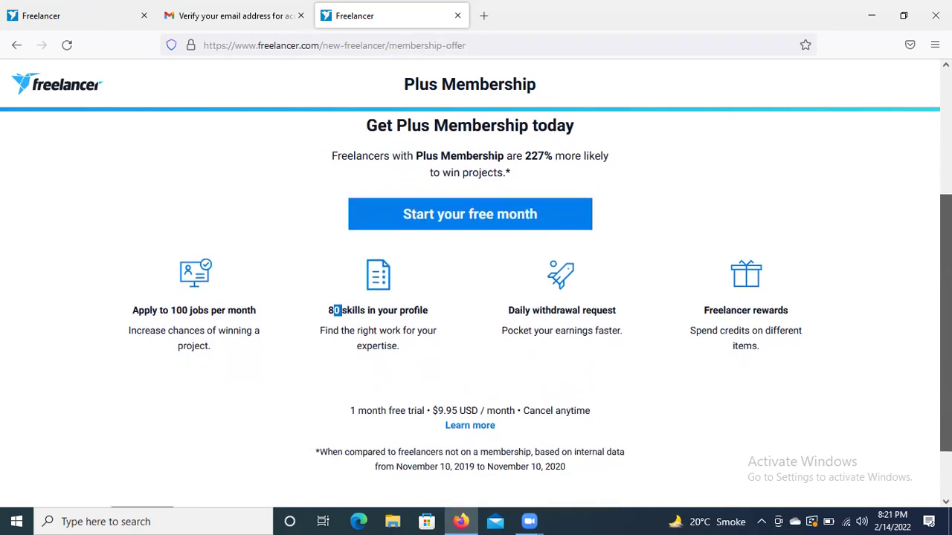
pyautogui.scroll(1, 946, 297)
pyautogui.scroll(-1, 946, 298)
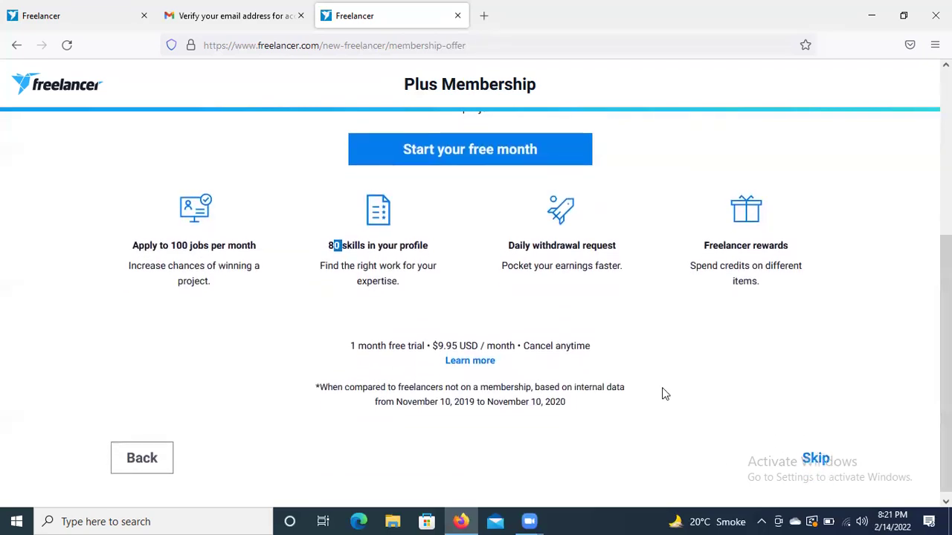
pyautogui.click(814, 463)
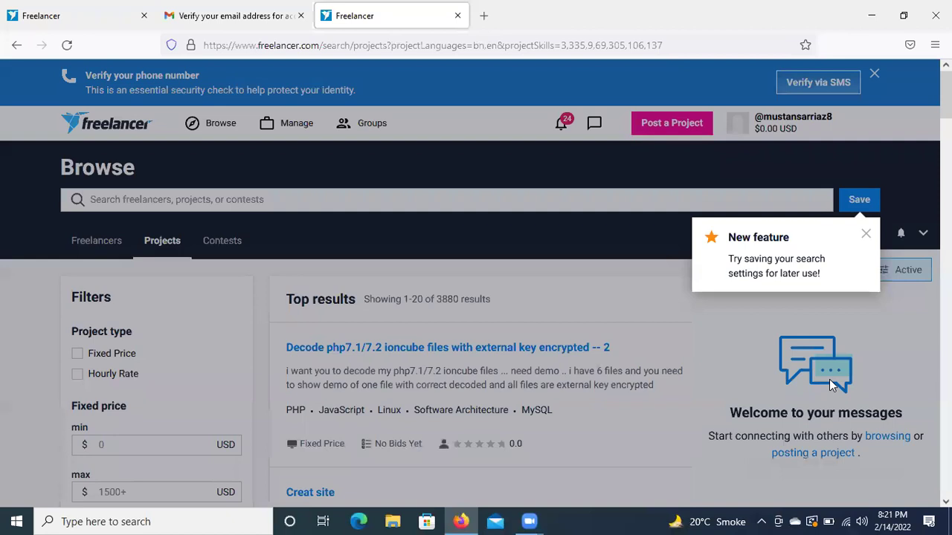
# Step: Dismiss the 'New feature' and 'Refine your search' tips and start SMS phone verification
pyautogui.click(865, 235)
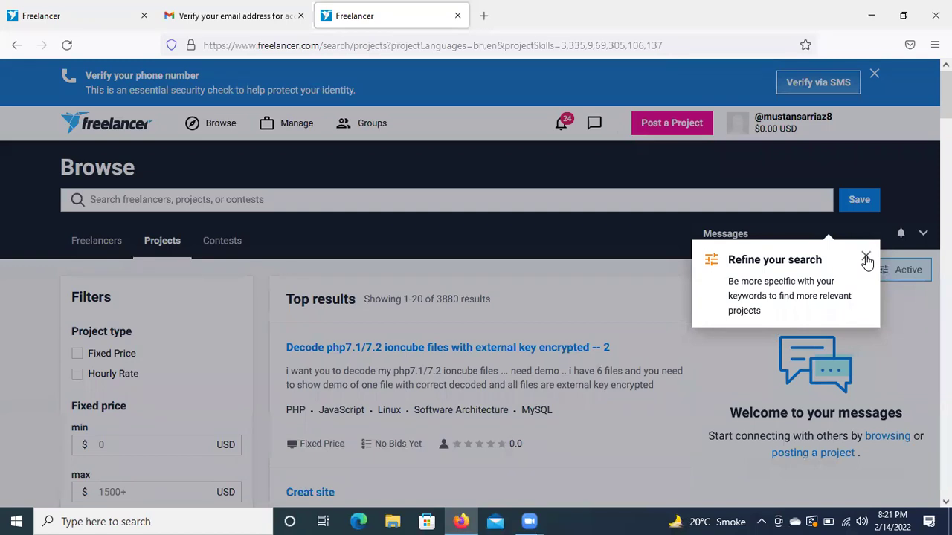
pyautogui.click(866, 258)
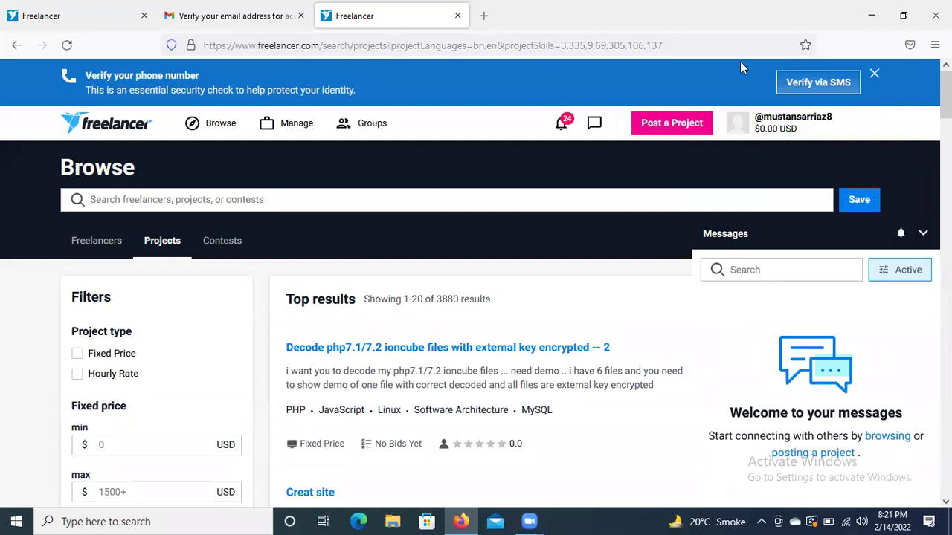
pyautogui.click(814, 85)
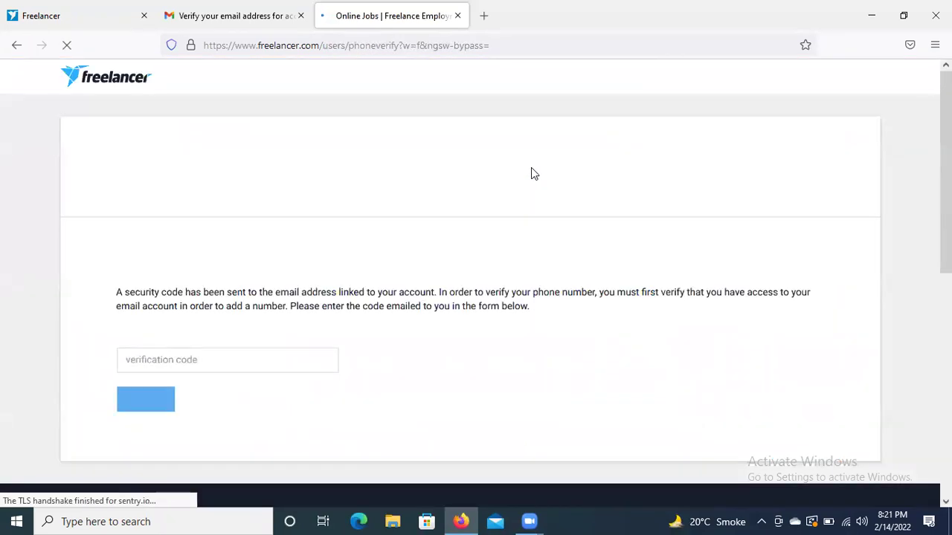
pyautogui.click(157, 361)
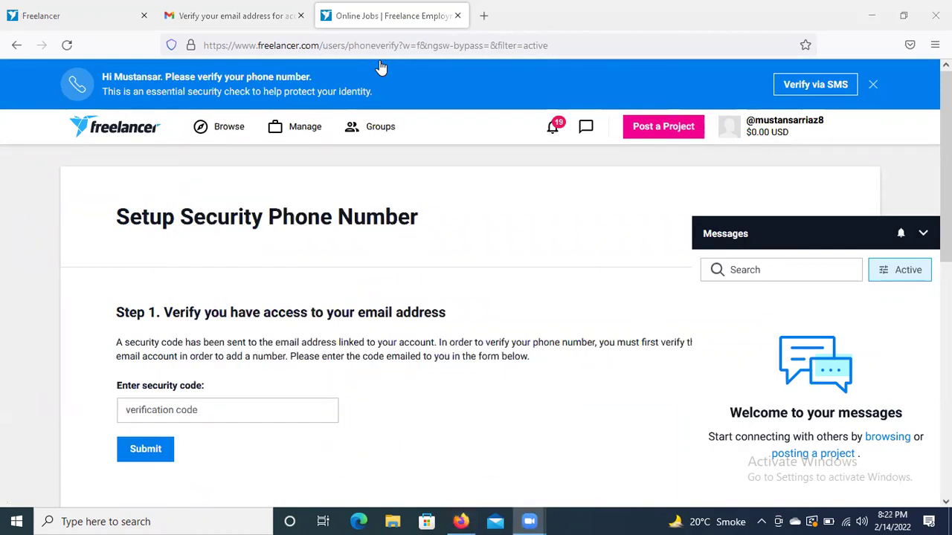
# Step: Open the Set Up Security Phone Number email in Gmail and select its security code
pyautogui.click(268, 26)
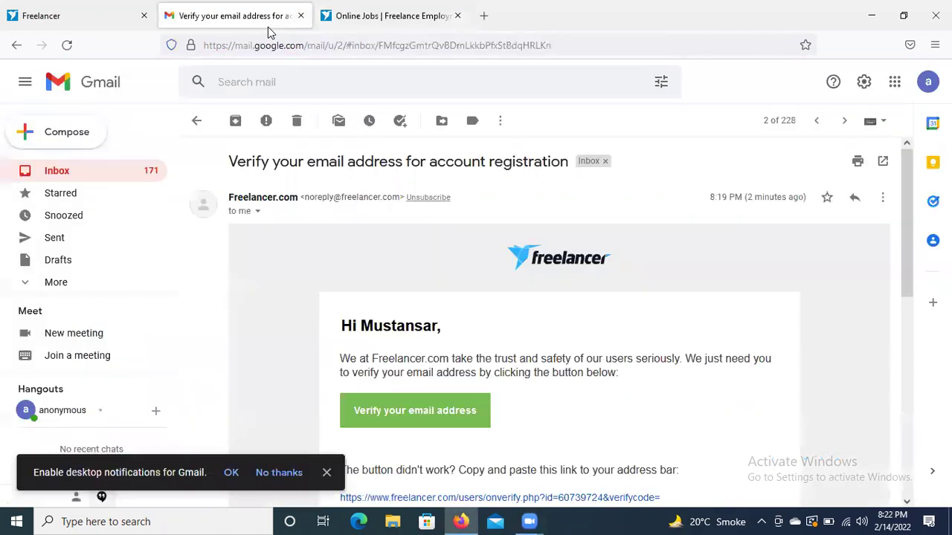
pyautogui.click(198, 130)
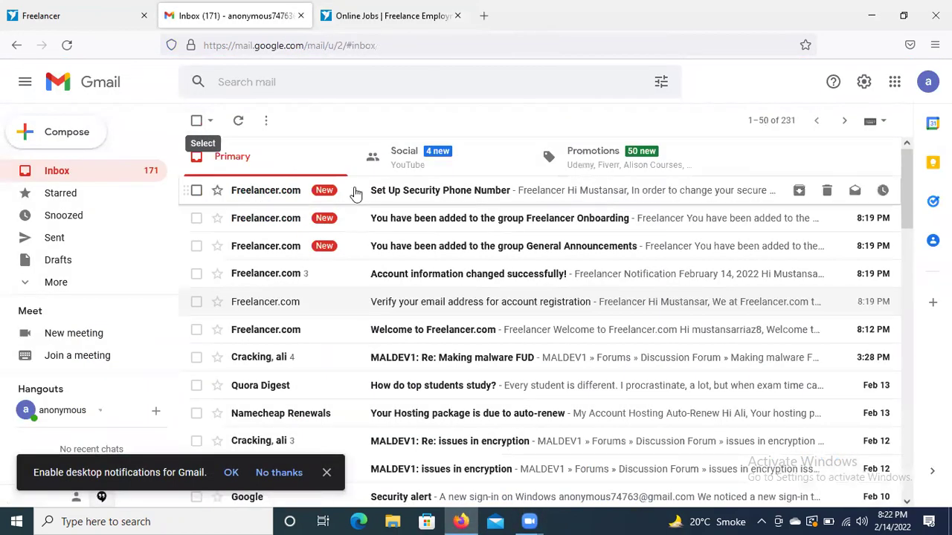
pyautogui.click(456, 195)
pyautogui.moveTo(905, 184); pyautogui.dragTo(910, 305)
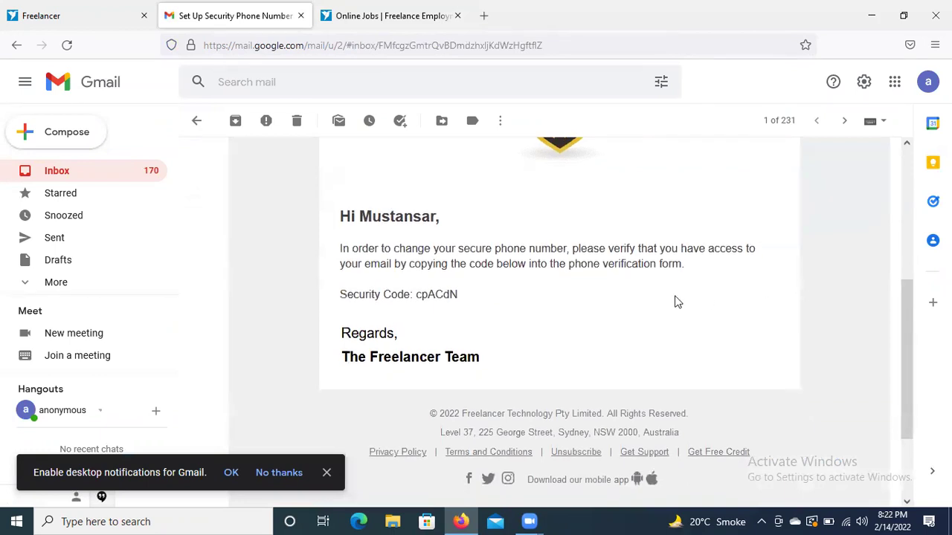
pyautogui.moveTo(417, 295); pyautogui.dragTo(458, 295)
pyautogui.hotkey('ctrl', 'c')
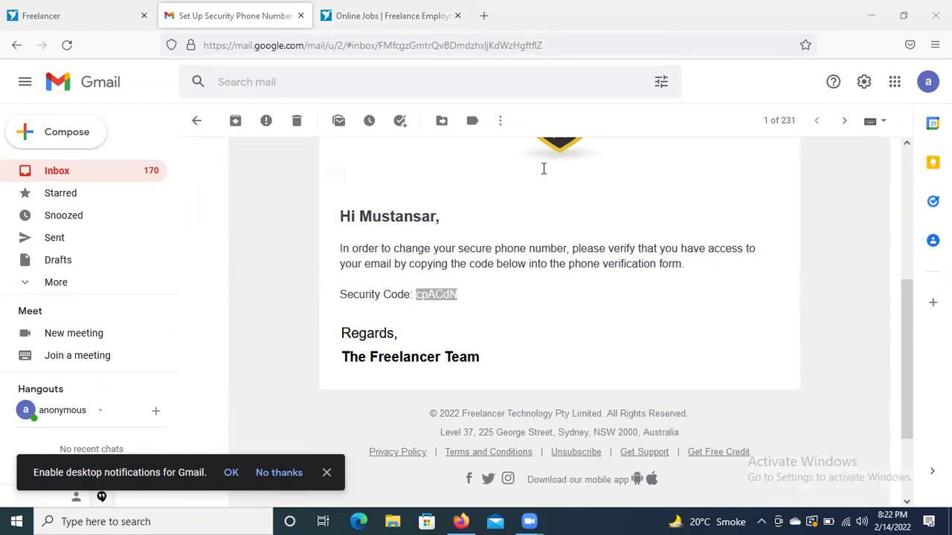
pyautogui.click(297, 186)
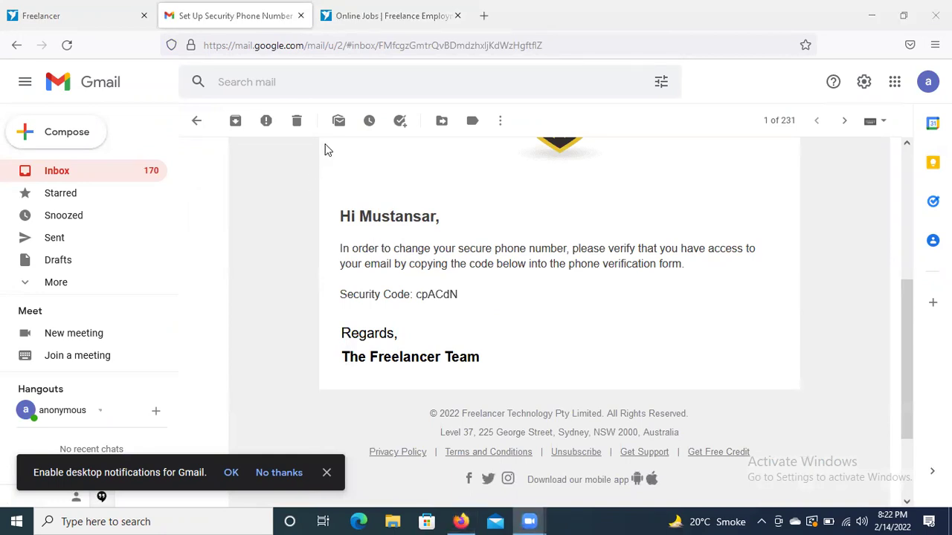
# Step: Paste the emailed security code into the Freelancer form and submit it
pyautogui.hotkey('ctrl', 'Tab')
pyautogui.click(229, 408)
pyautogui.hotkey('ctrl', 'v')
pyautogui.click(146, 455)
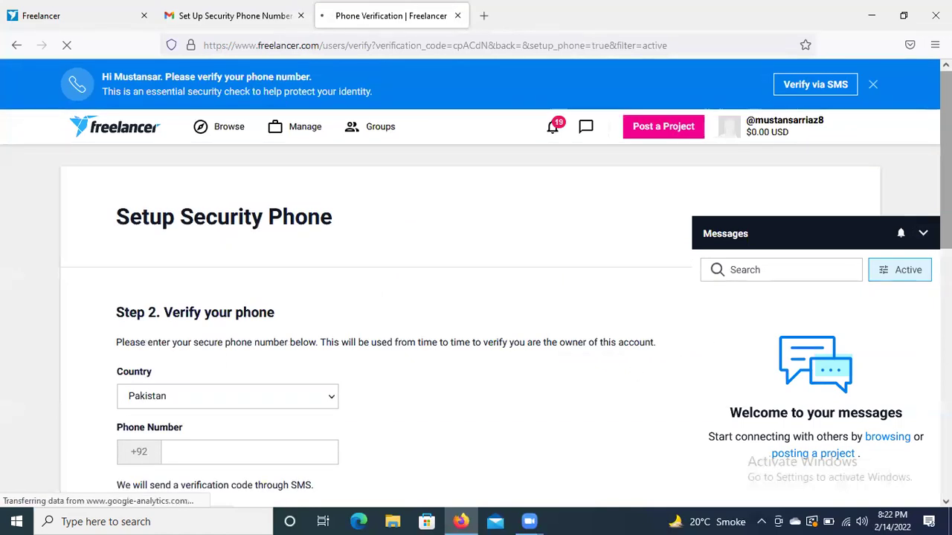
# Step: Enter the phone number, request the SMS code, then enter the received code and verify
pyautogui.scroll(-2, 503, 329)
pyautogui.click(262, 274)
pyautogui.write('3')
pyautogui.press('BackSpace')
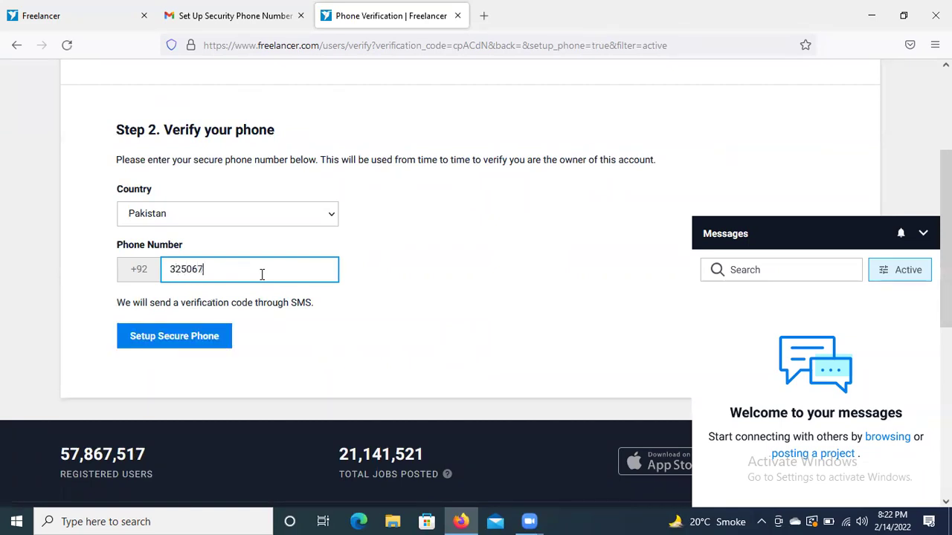
pyautogui.click(187, 338)
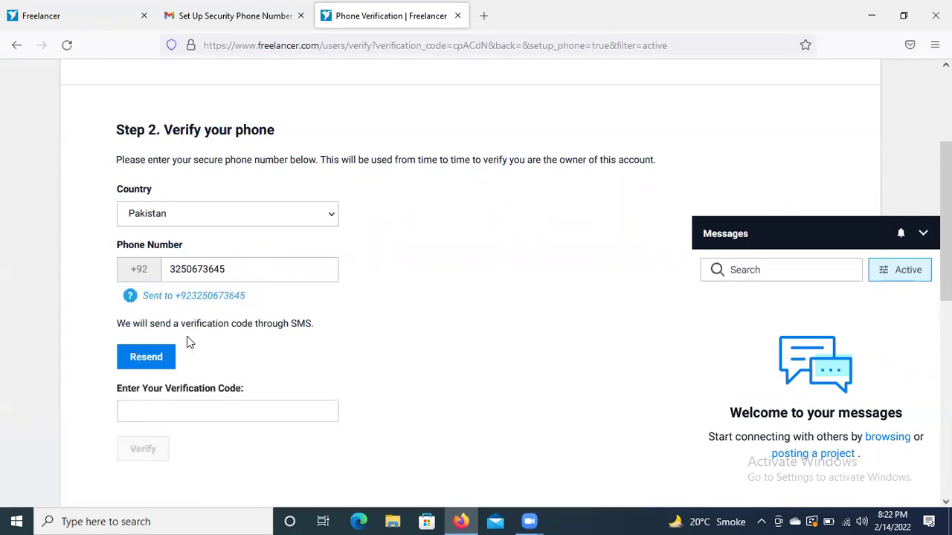
pyautogui.click(260, 410)
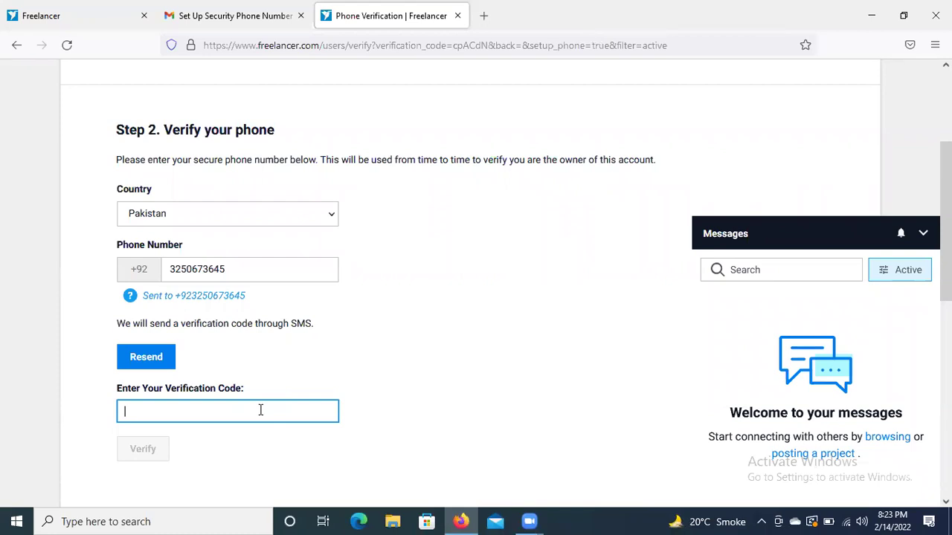
pyautogui.click(148, 451)
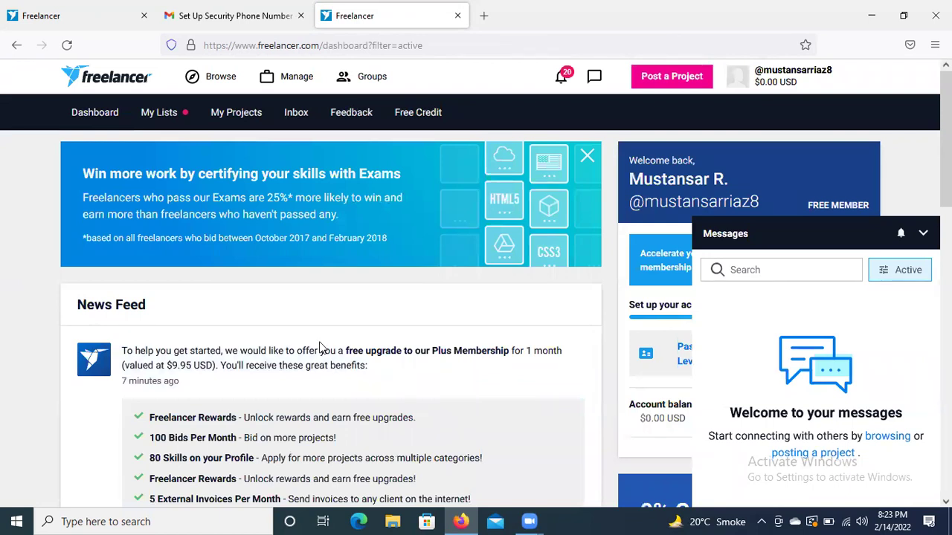
# Step: Collapse the Messages panel and open the recent updates notifications
pyautogui.click(827, 269)
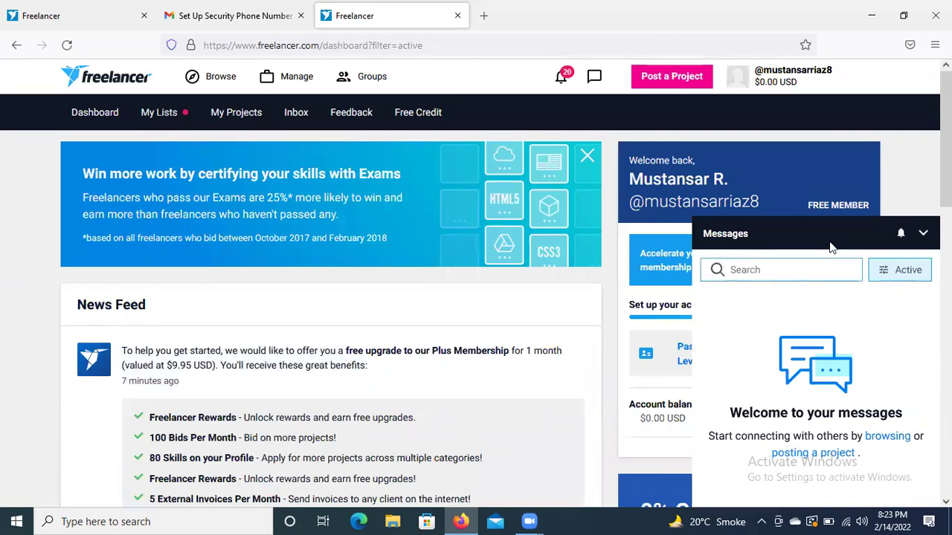
pyautogui.click(922, 236)
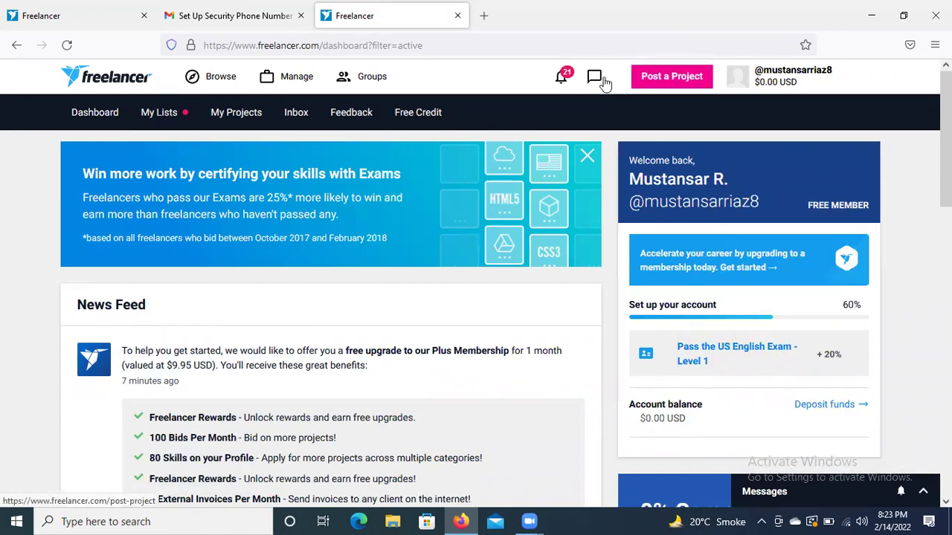
pyautogui.click(594, 79)
pyautogui.click(564, 81)
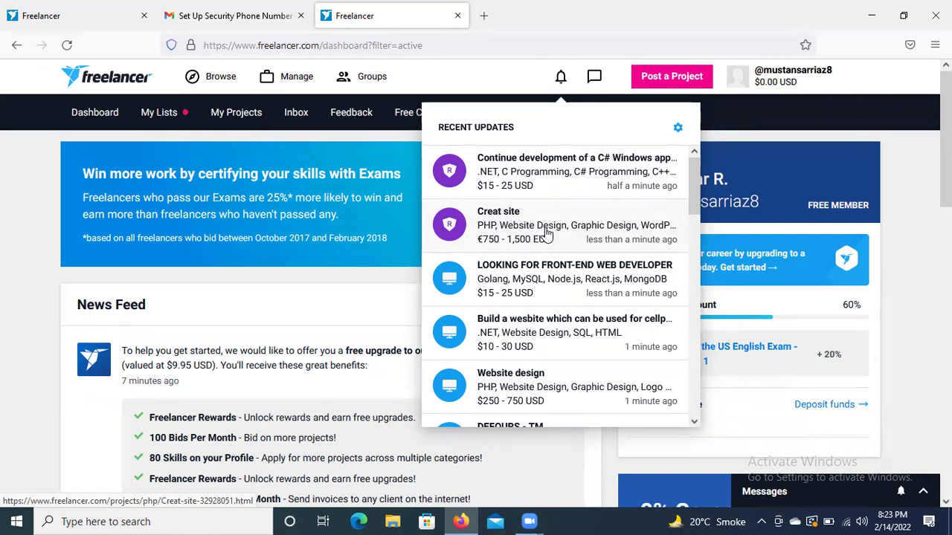
# Step: Open the 'Creat site' project, dismiss the bookmark tip and scroll through its details
pyautogui.click(546, 233)
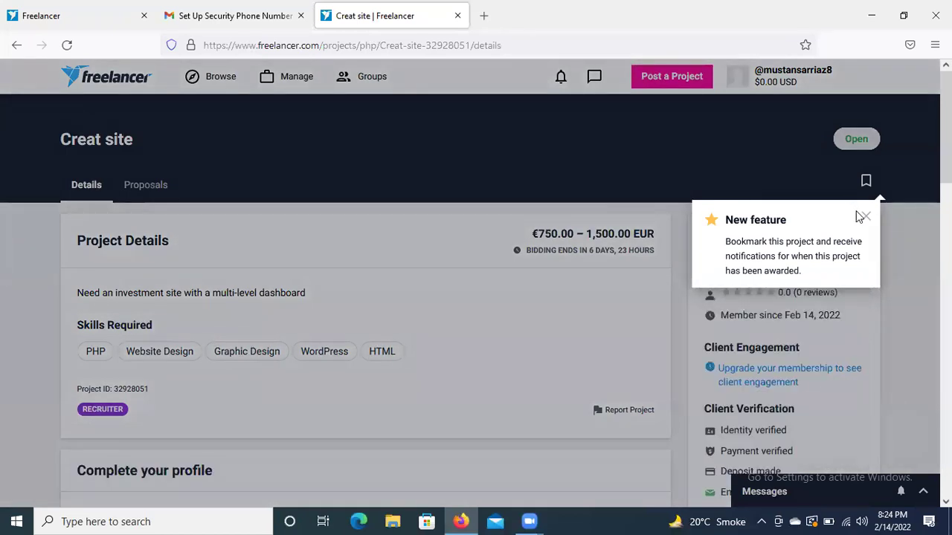
pyautogui.click(864, 217)
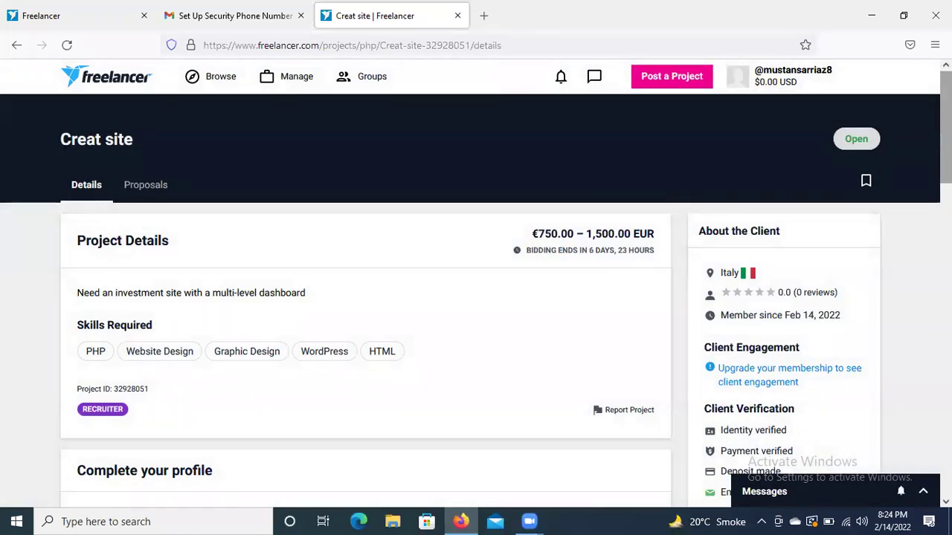
pyautogui.scroll(-3, 476, 283)
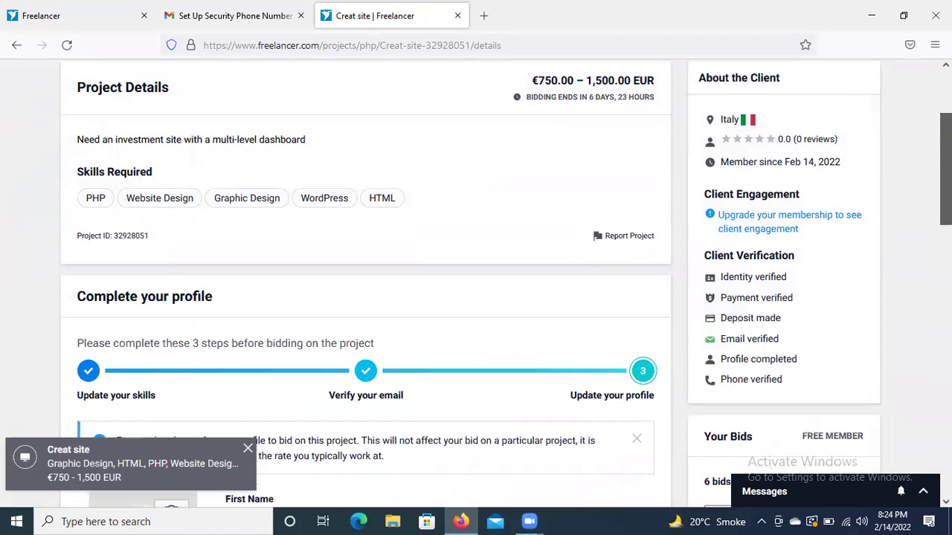
pyautogui.scroll(-2, 475, 282)
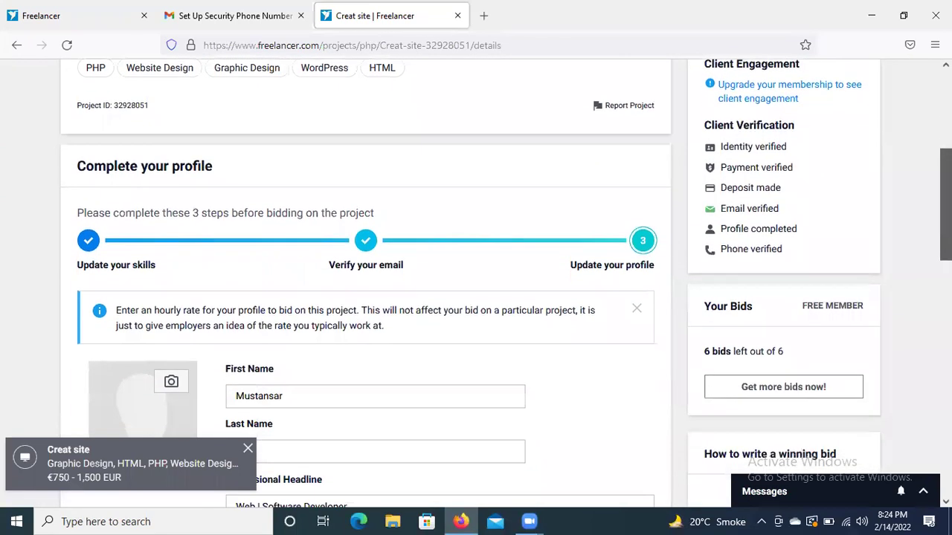
pyautogui.scroll(-1, 476, 282)
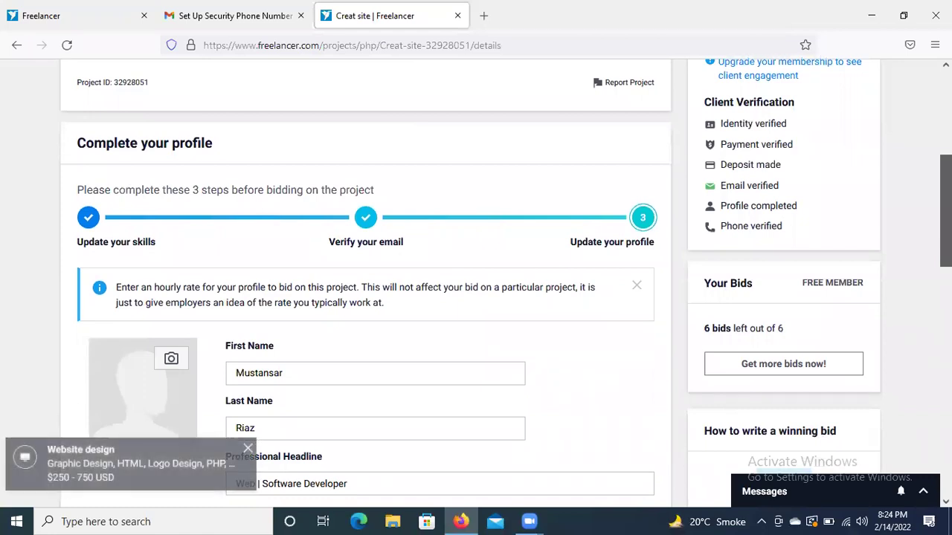
pyautogui.scroll(-2, 476, 282)
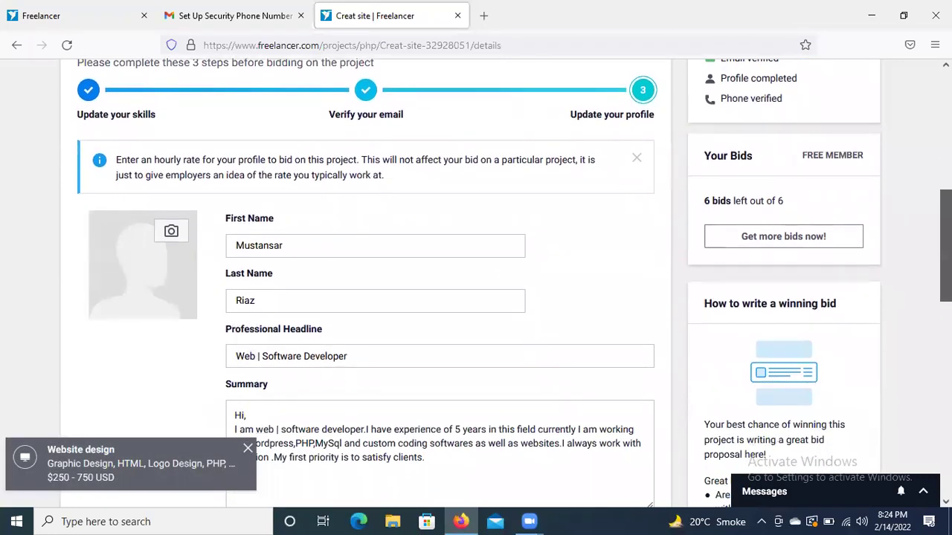
pyautogui.scroll(5, 476, 283)
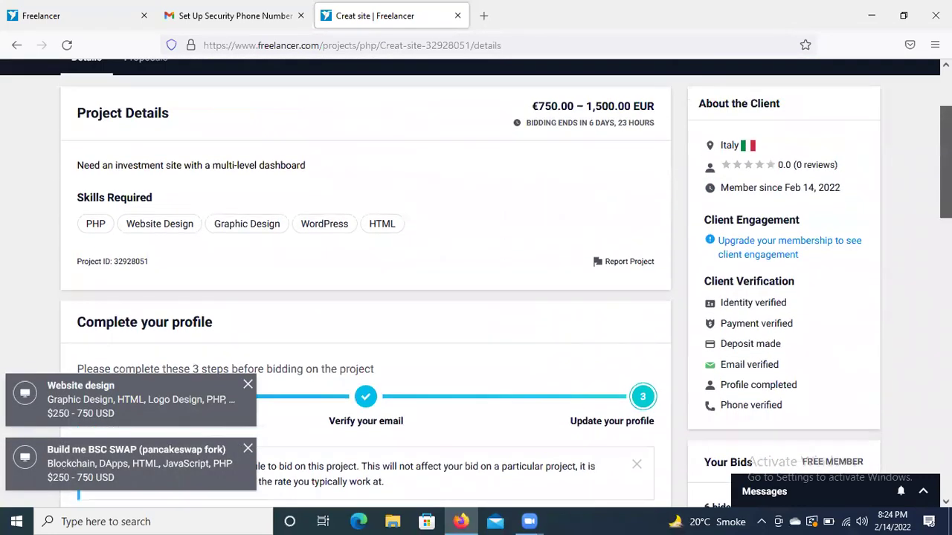
pyautogui.scroll(-1, 476, 282)
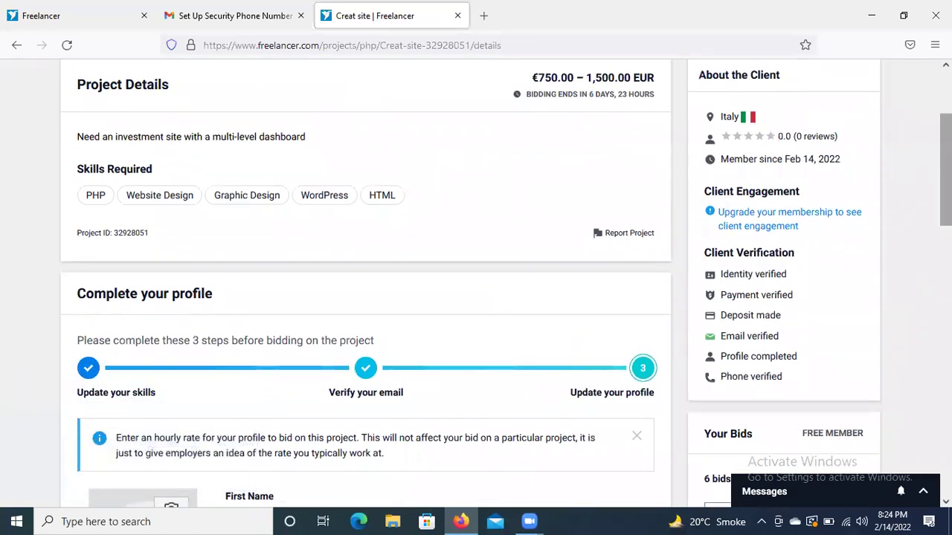
pyautogui.scroll(2, 512, 215)
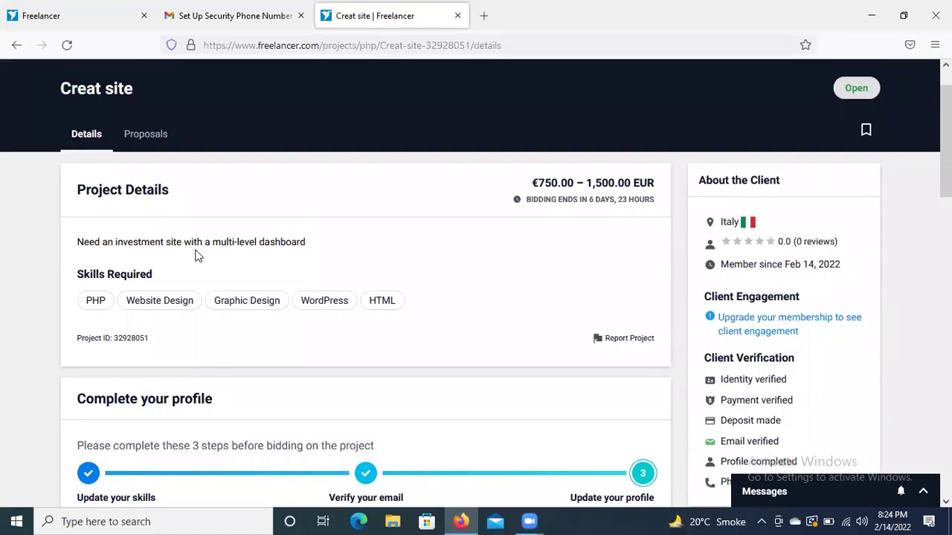
# Step: Open the Creat site project's Proposals tab and expand a truncated proposal to read it
pyautogui.click(149, 136)
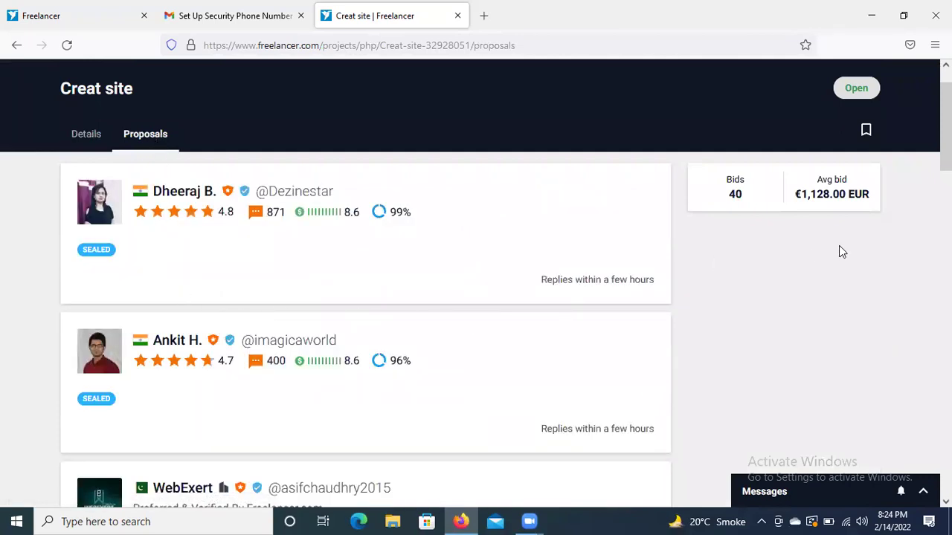
pyautogui.scroll(-10, 476, 282)
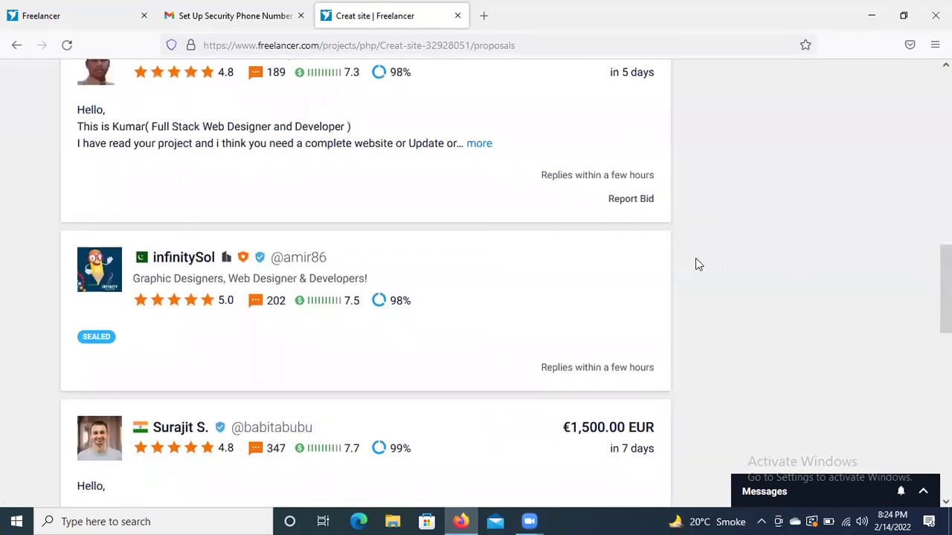
pyautogui.click(479, 145)
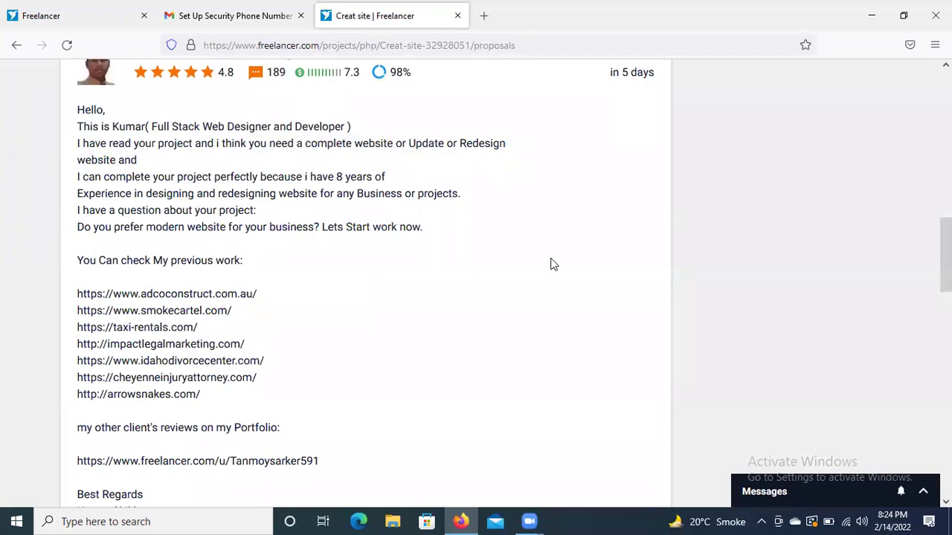
pyautogui.scroll(-10, 365, 282)
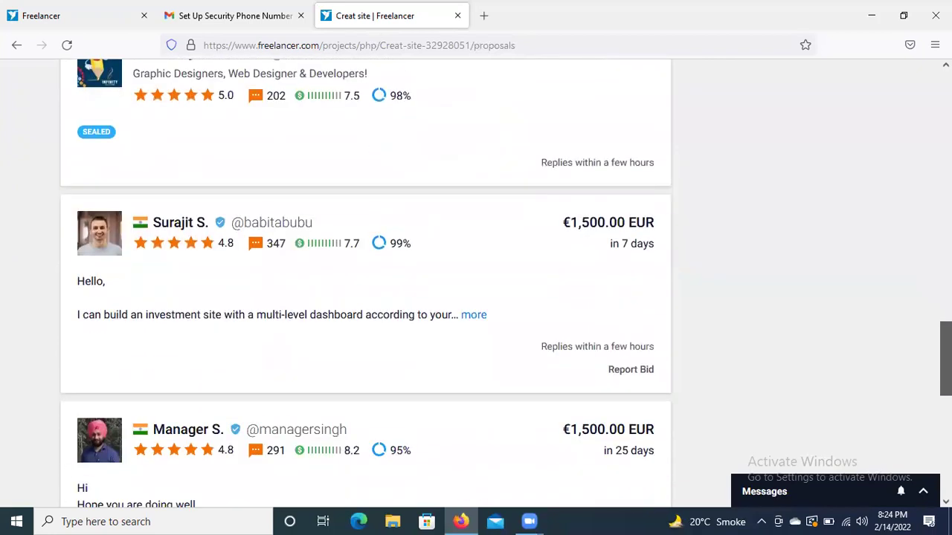
pyautogui.scroll(18, 364, 282)
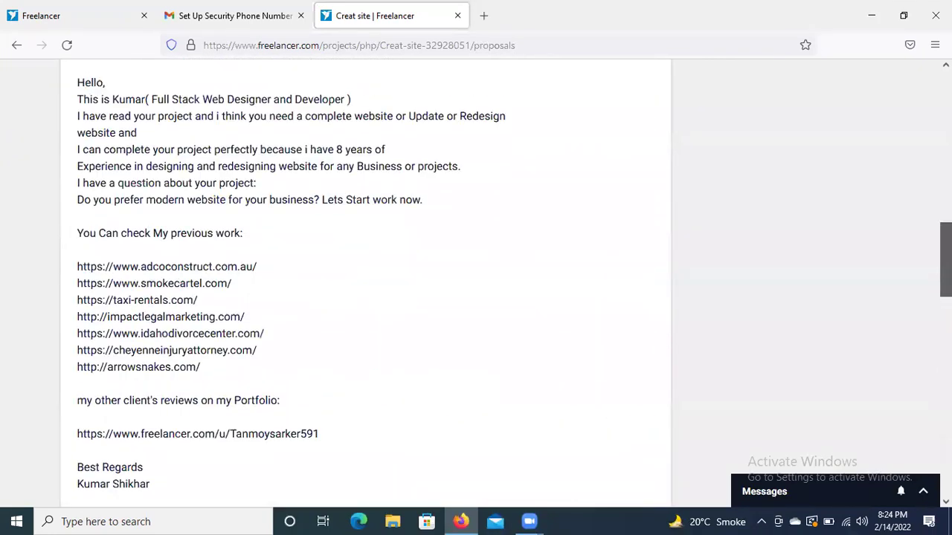
pyautogui.scroll(3, 365, 283)
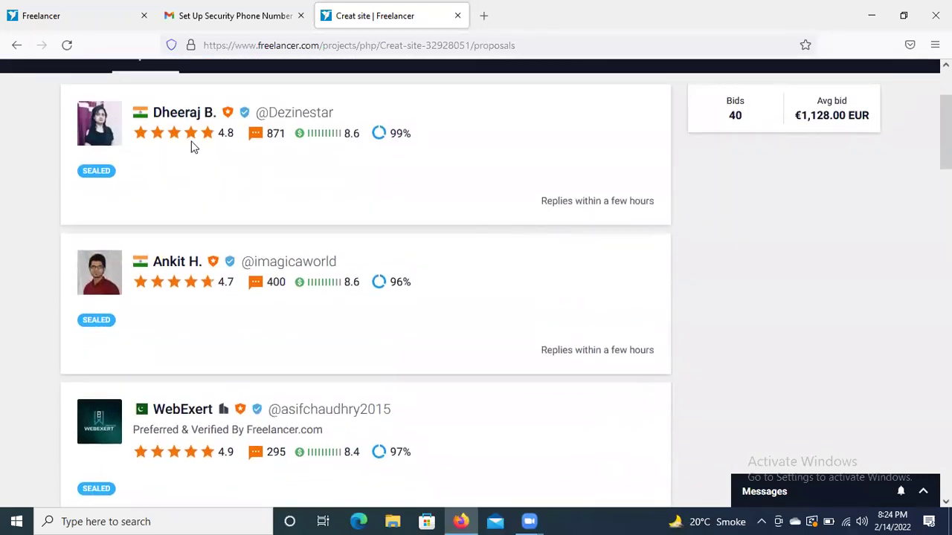
# Step: Scroll through the 40 bids averaging €1,128.00 EUR, then return to the list's top
pyautogui.moveTo(168, 141)
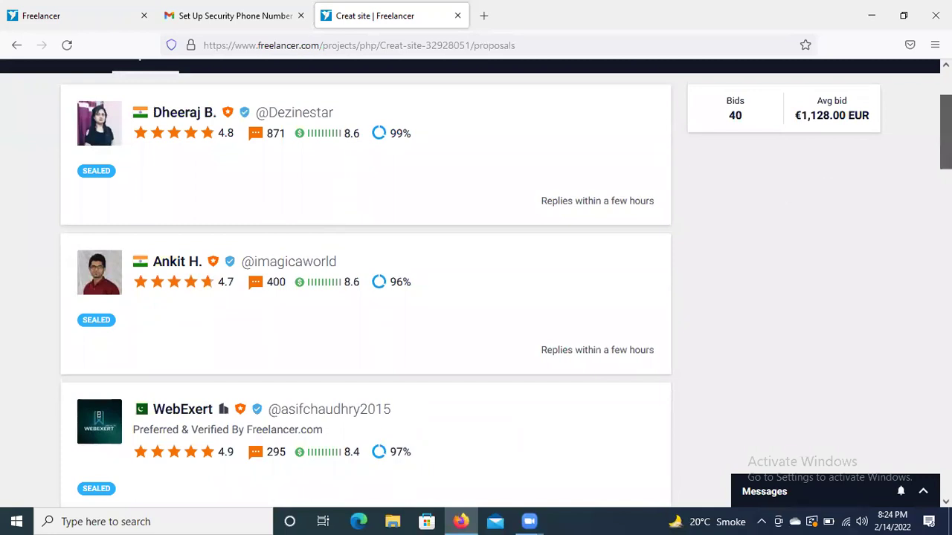
pyautogui.scroll(-3, 945, 156)
pyautogui.scroll(-5, 368, 346)
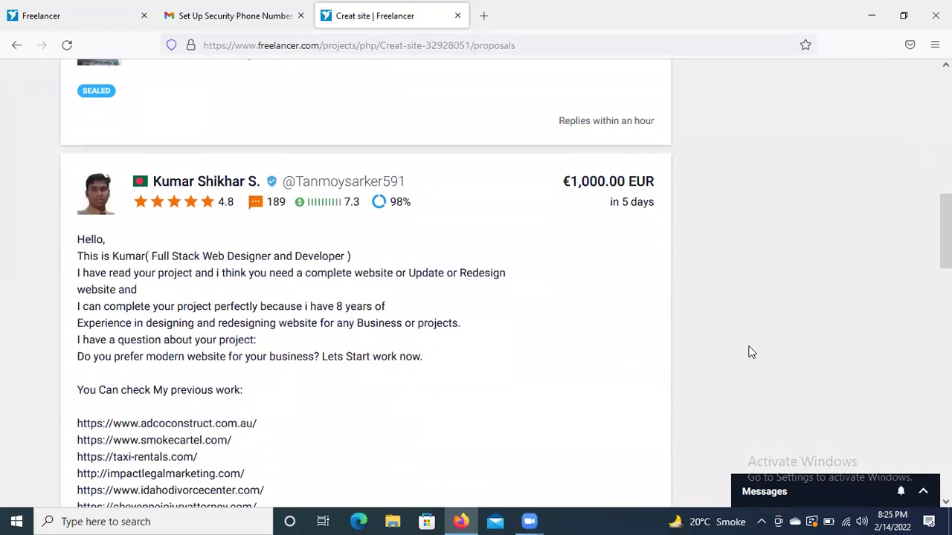
pyautogui.scroll(8, 476, 282)
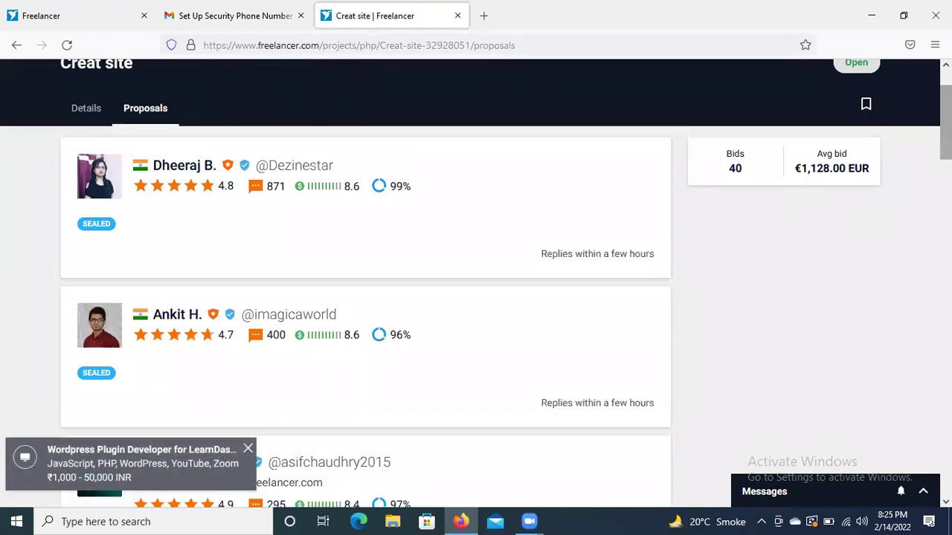
pyautogui.scroll(2, 476, 282)
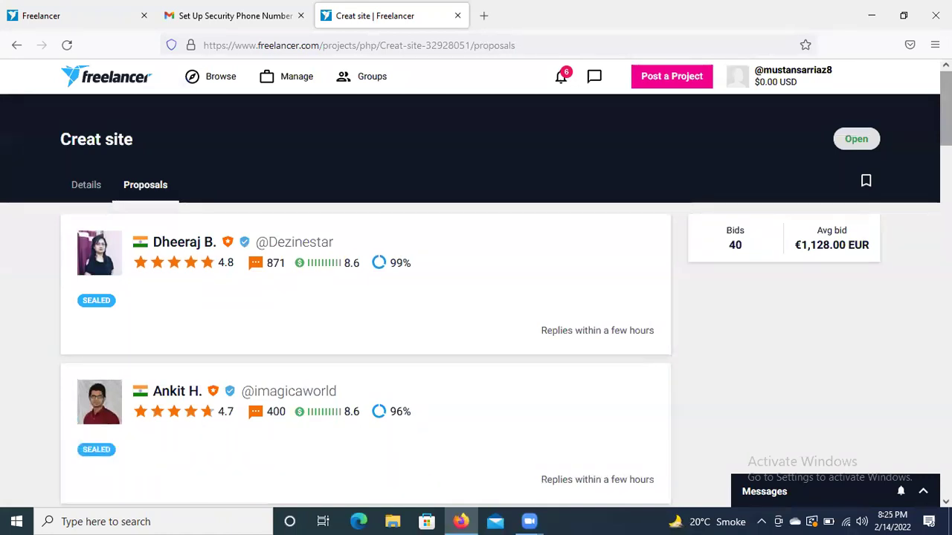
pyautogui.scroll(-2, 525, 179)
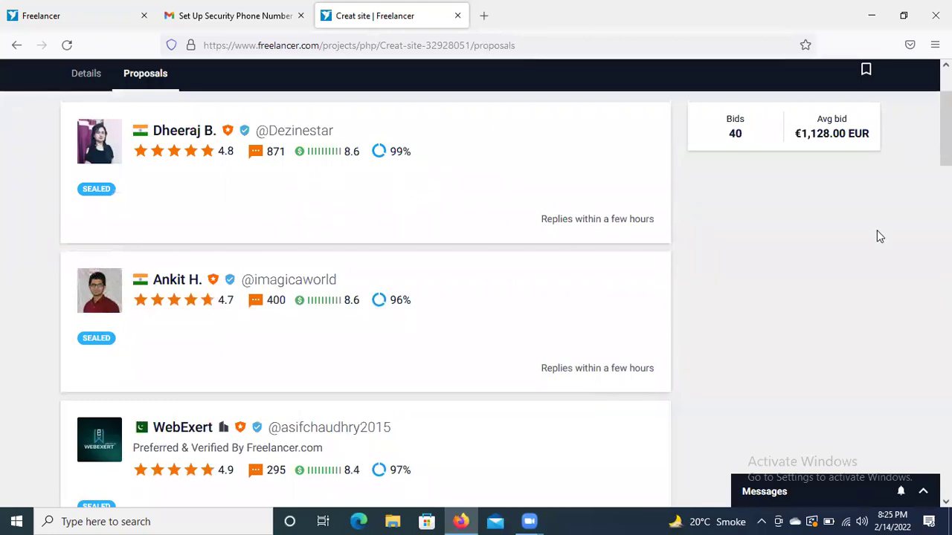
pyautogui.scroll(-2, 945, 134)
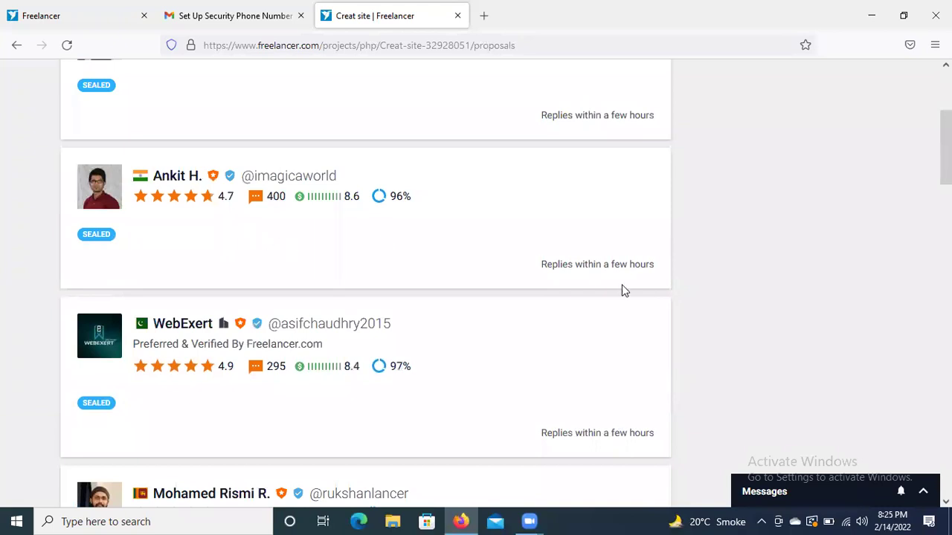
pyautogui.scroll(3, 945, 149)
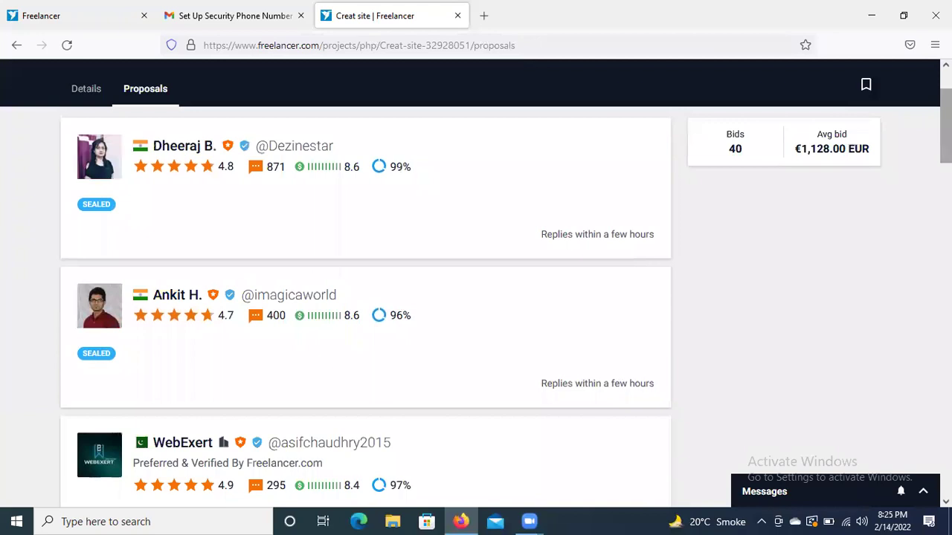
pyautogui.scroll(2, 670, 190)
pyautogui.scroll(-5, 669, 190)
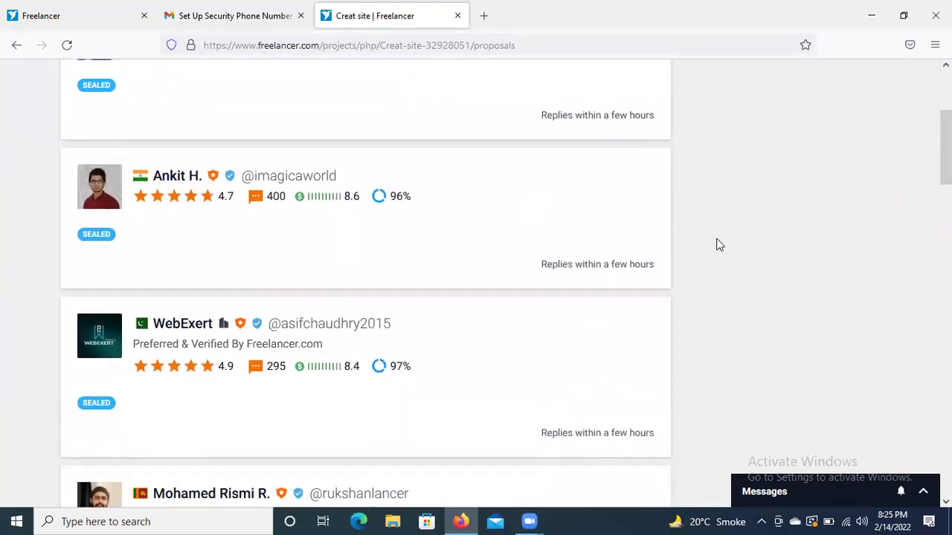
pyautogui.scroll(-10, 476, 283)
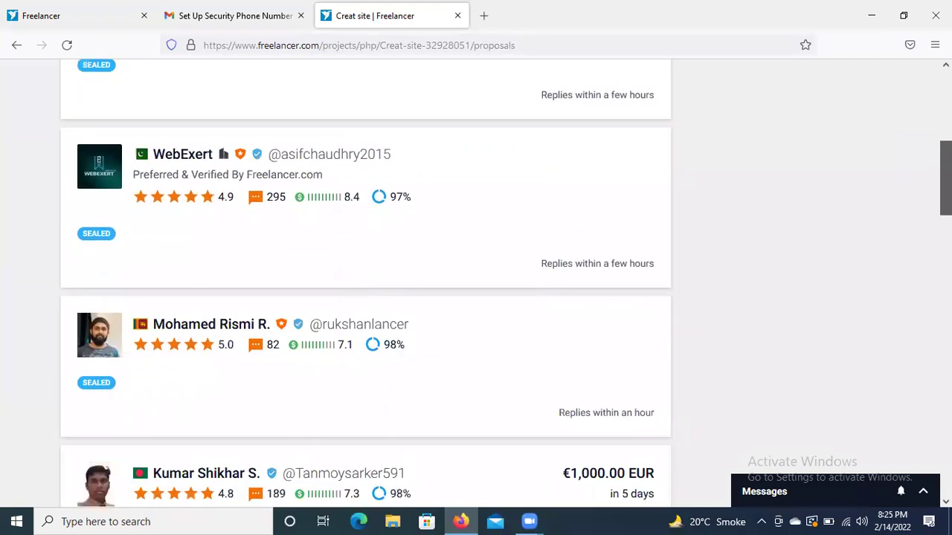
pyautogui.scroll(-4, 476, 279)
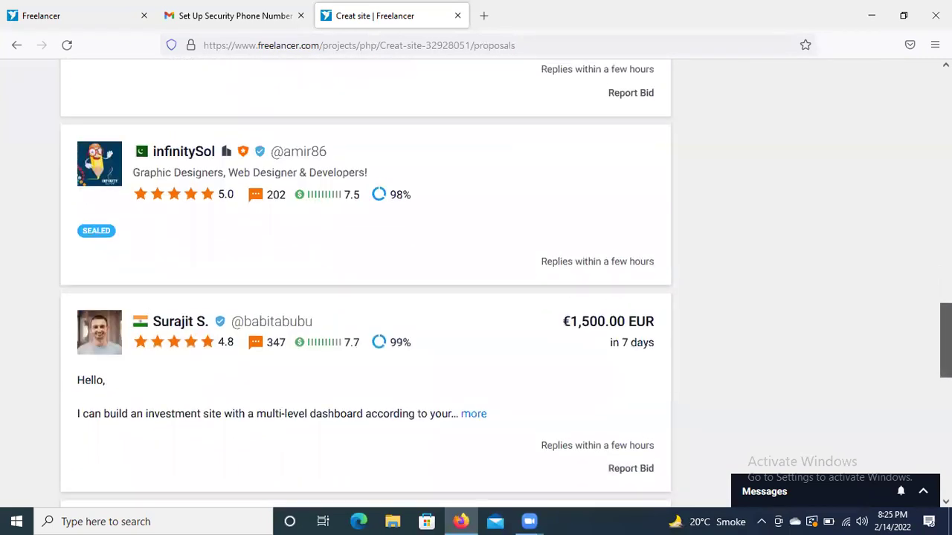
pyautogui.moveTo(946, 342); pyautogui.dragTo(946, 107)
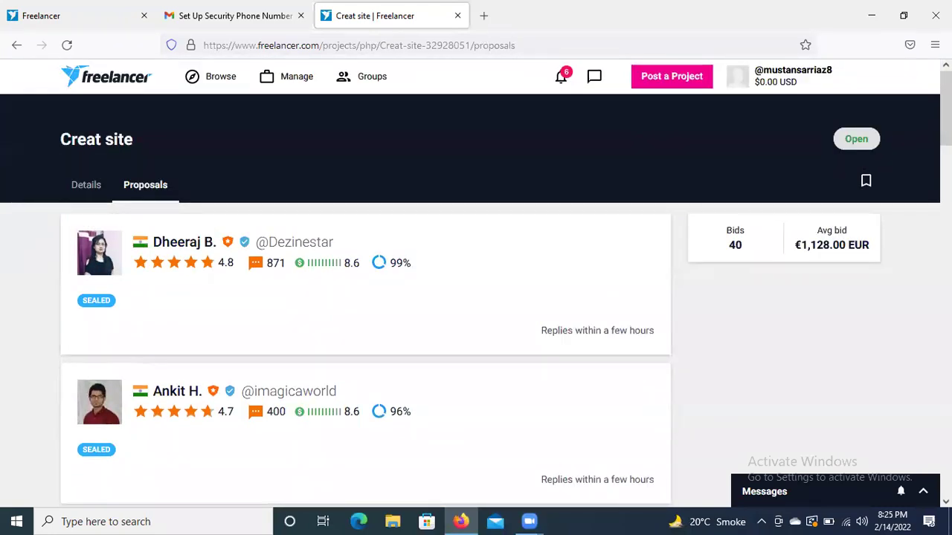
# Step: From the Dashboard notifications, open the Wordpress Plugin Developer for LearnDash -- 4 project and review its details
pyautogui.click(850, 73)
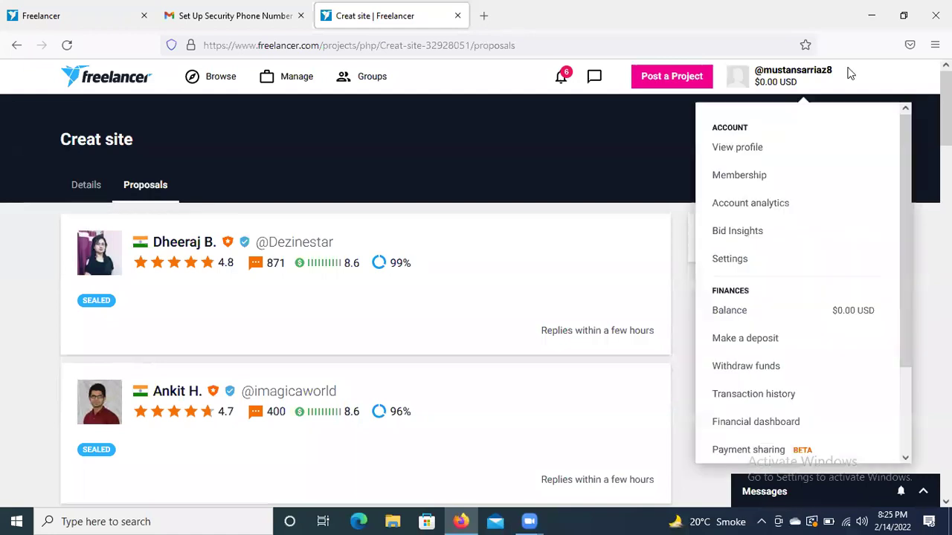
pyautogui.click(15, 49)
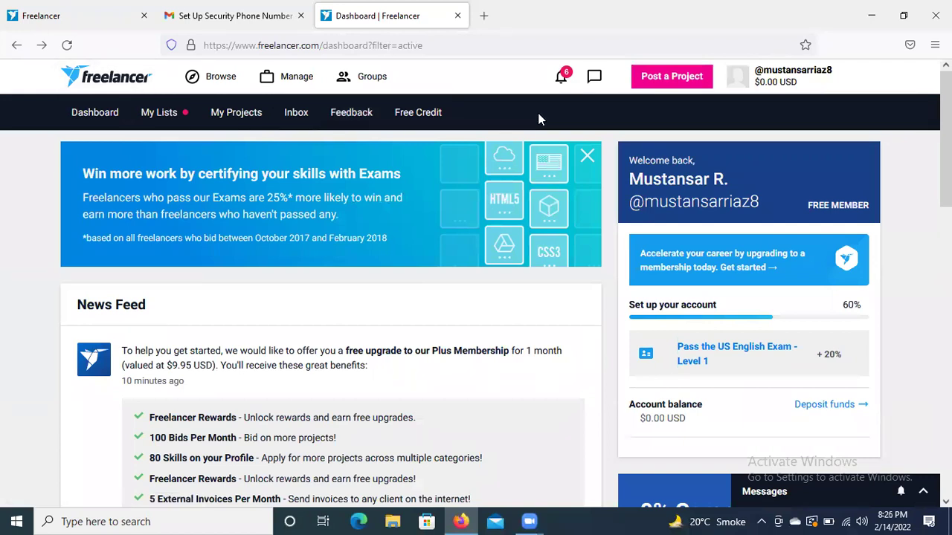
pyautogui.click(562, 79)
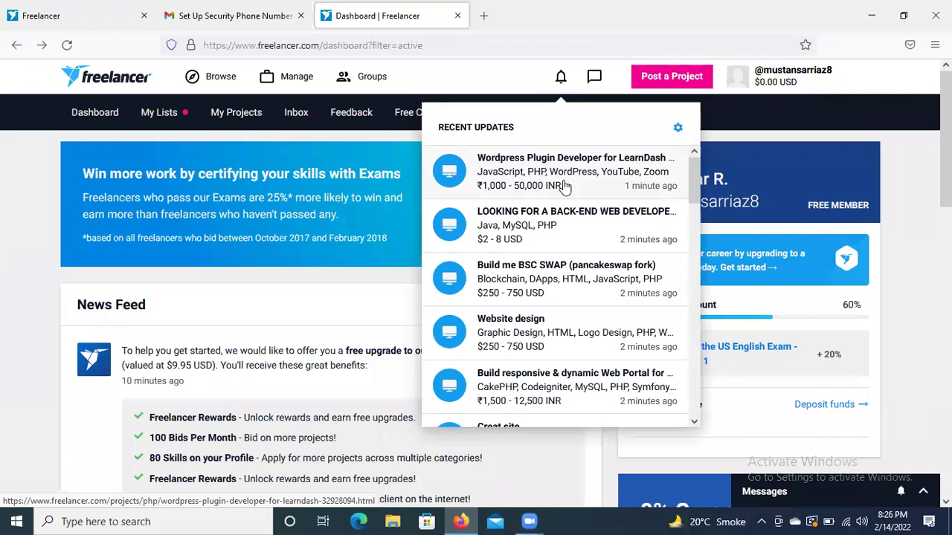
pyautogui.click(565, 186)
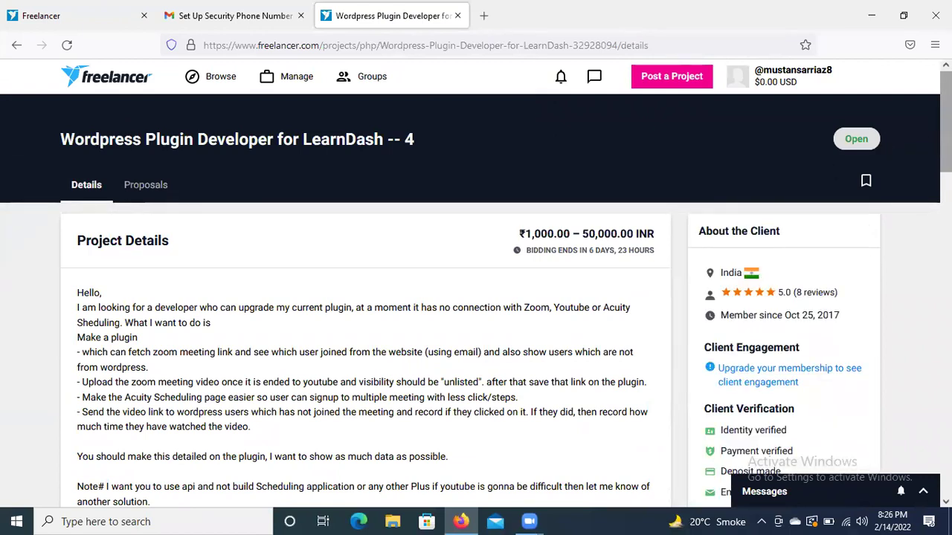
pyautogui.scroll(-2, 476, 282)
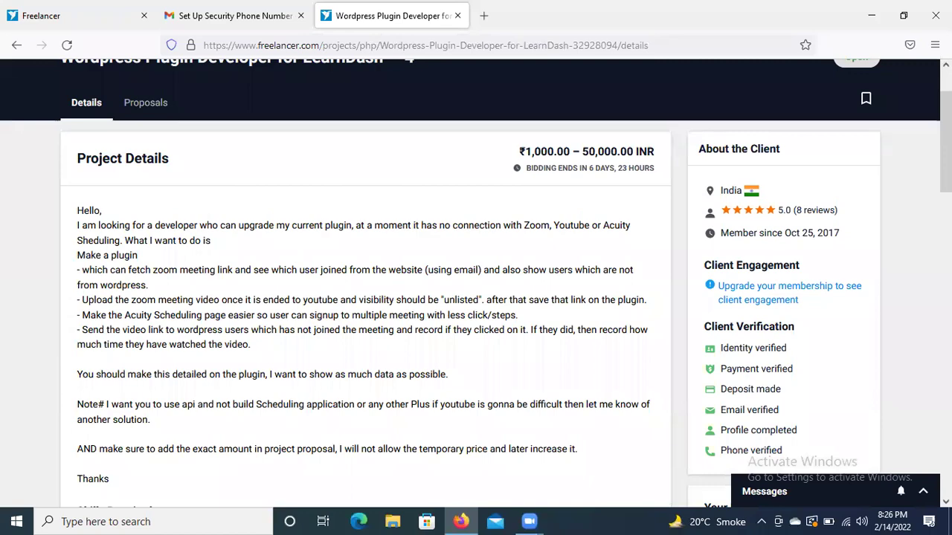
pyautogui.scroll(1, 476, 283)
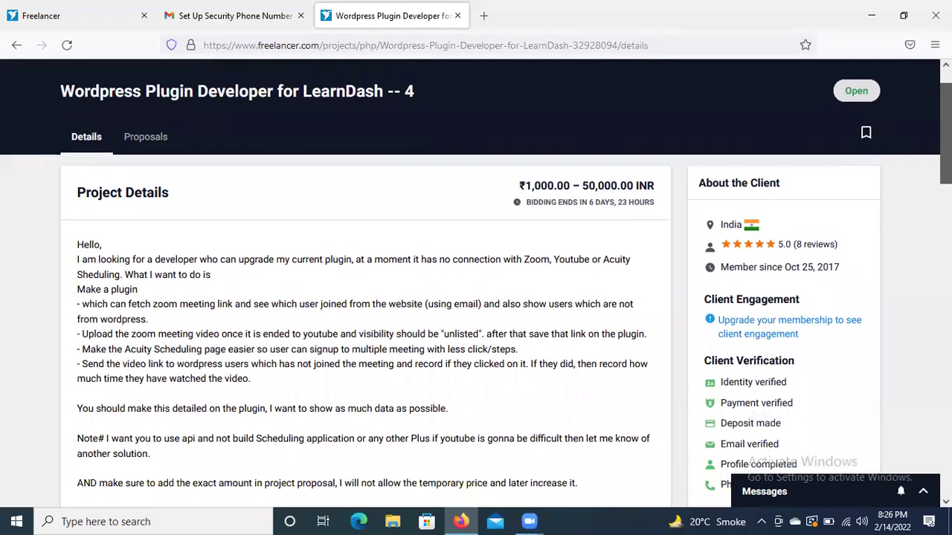
pyautogui.scroll(-3, 476, 282)
pyautogui.scroll(-2, 906, 165)
pyautogui.scroll(3, 905, 165)
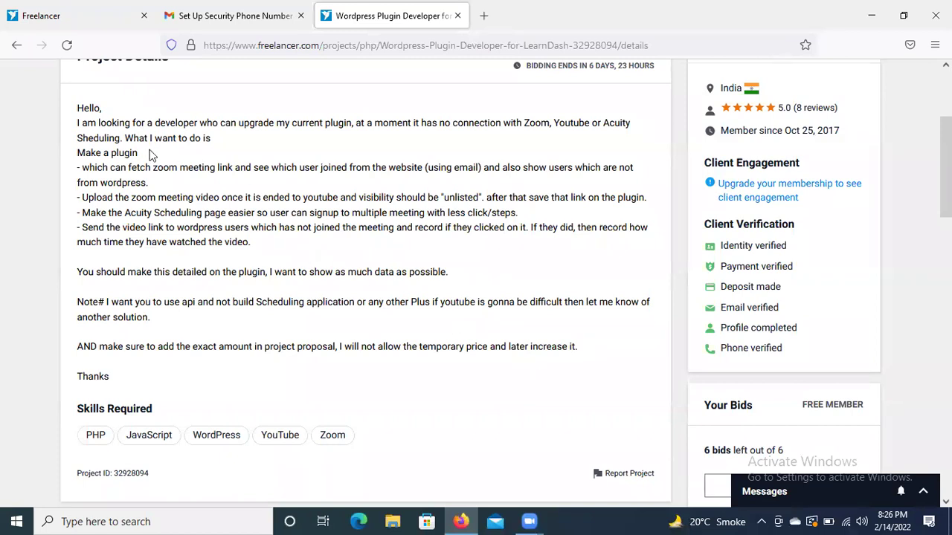
# Step: Go back to the Dashboard notifications, open Website design, and scroll to its Complete your profile form
pyautogui.click(14, 47)
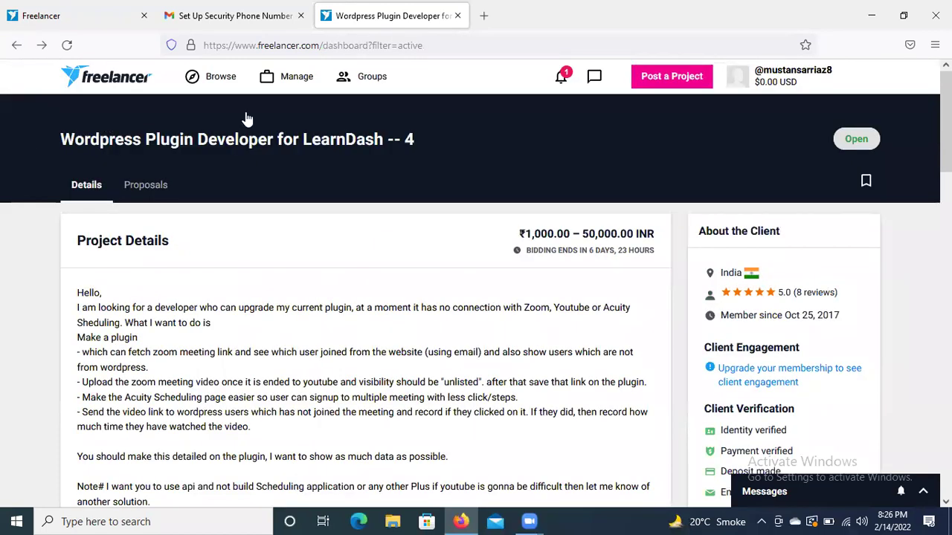
pyautogui.click(562, 80)
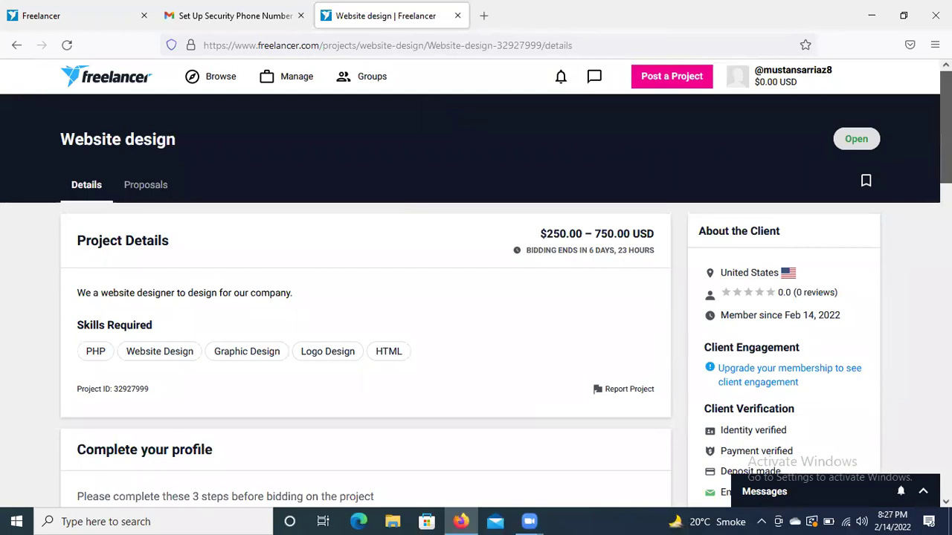
pyautogui.scroll(-2, 476, 283)
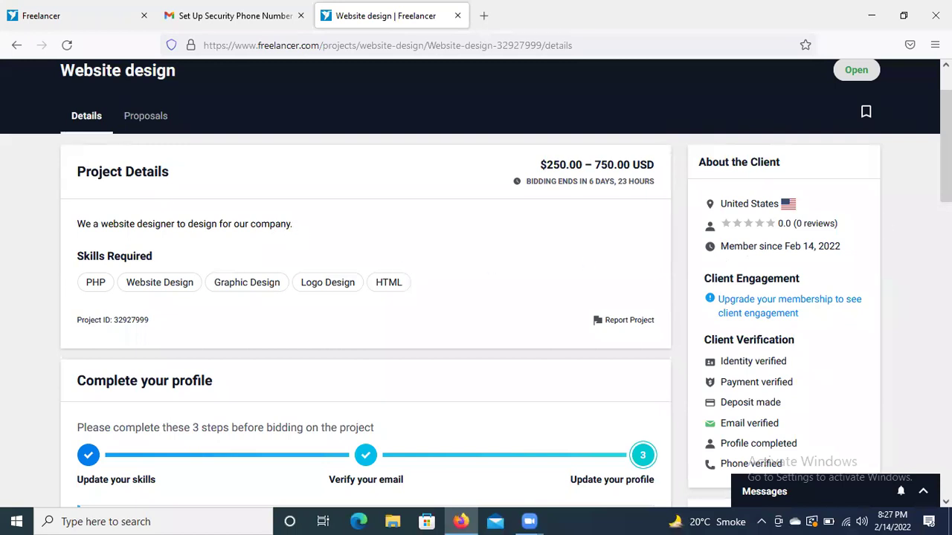
pyautogui.scroll(1, 476, 282)
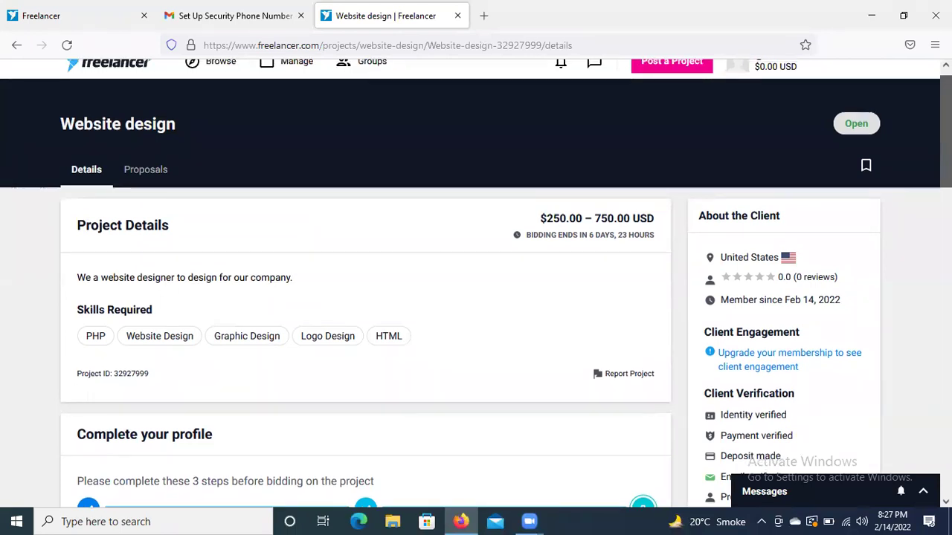
pyautogui.scroll(-2, 475, 282)
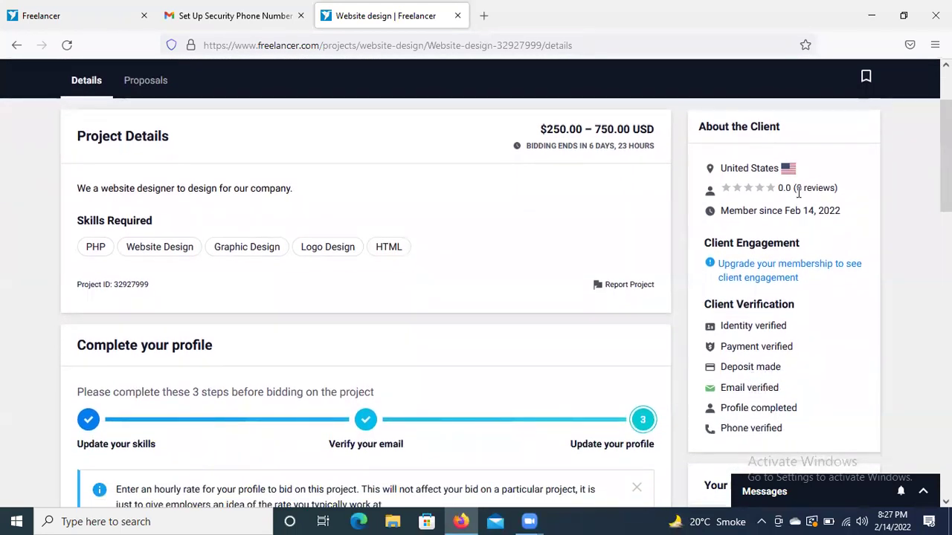
pyautogui.scroll(-3, 685, 235)
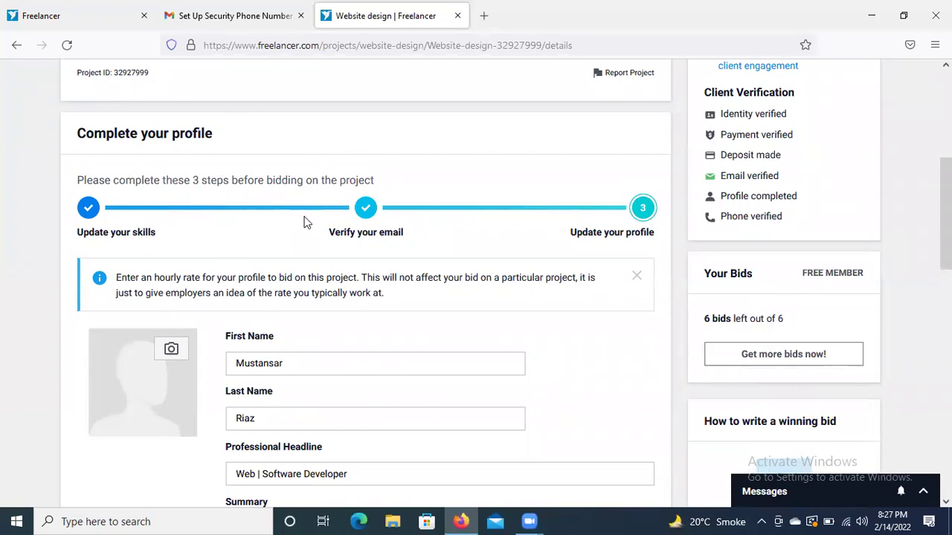
pyautogui.moveTo(759, 220)
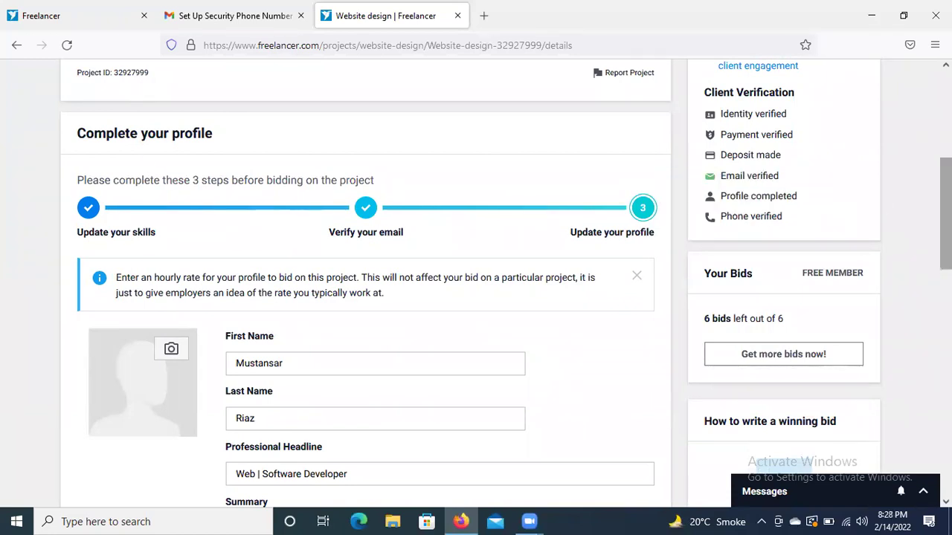
pyautogui.moveTo(945, 216); pyautogui.dragTo(945, 271)
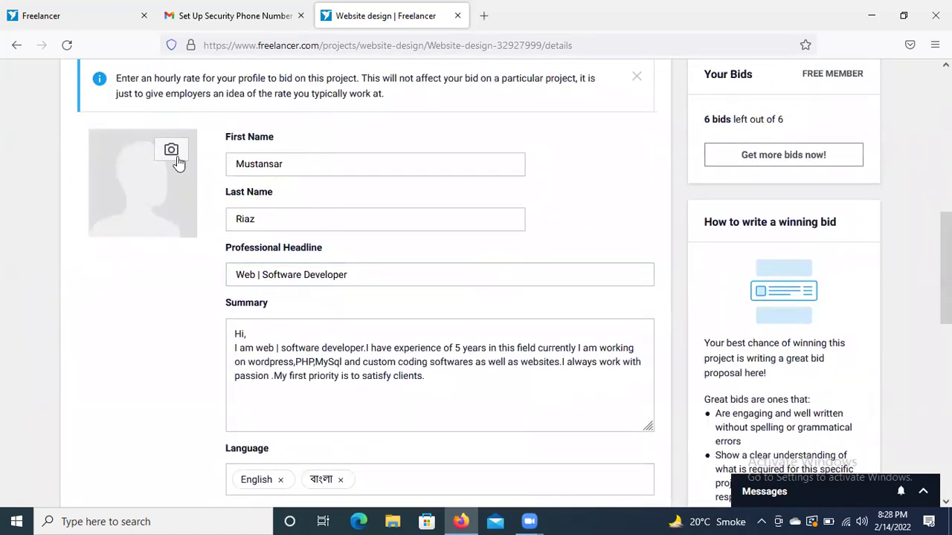
# Step: Start a new profile picture upload and browse the Downloads folder for an image
pyautogui.click(171, 151)
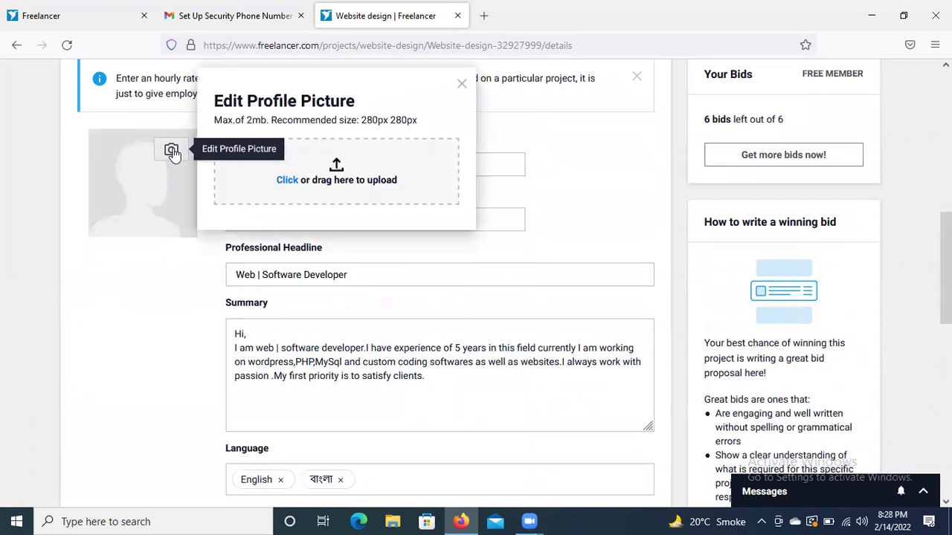
pyautogui.click(290, 179)
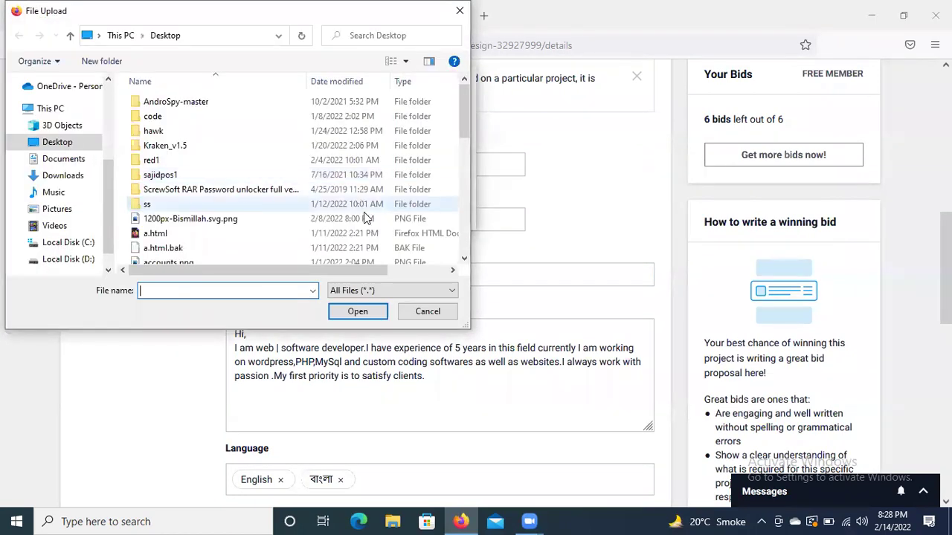
pyautogui.click(75, 175)
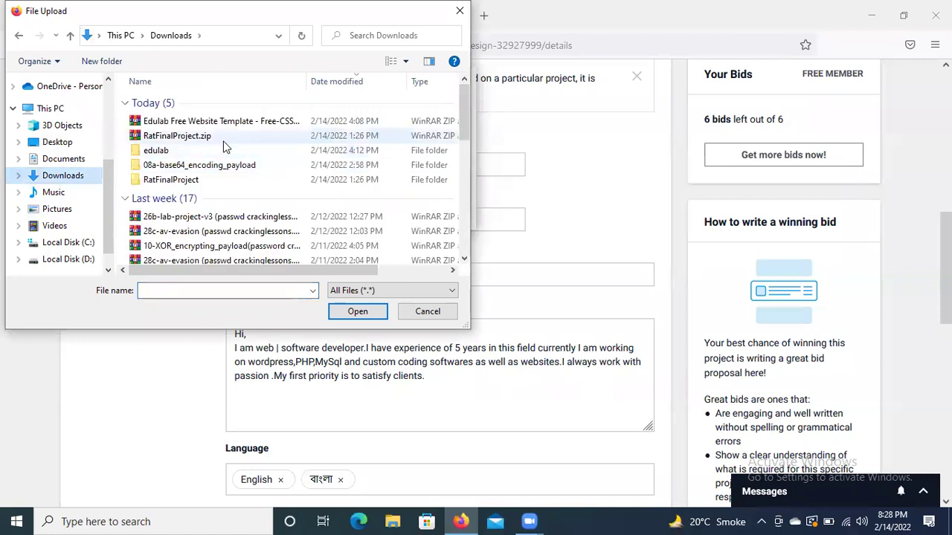
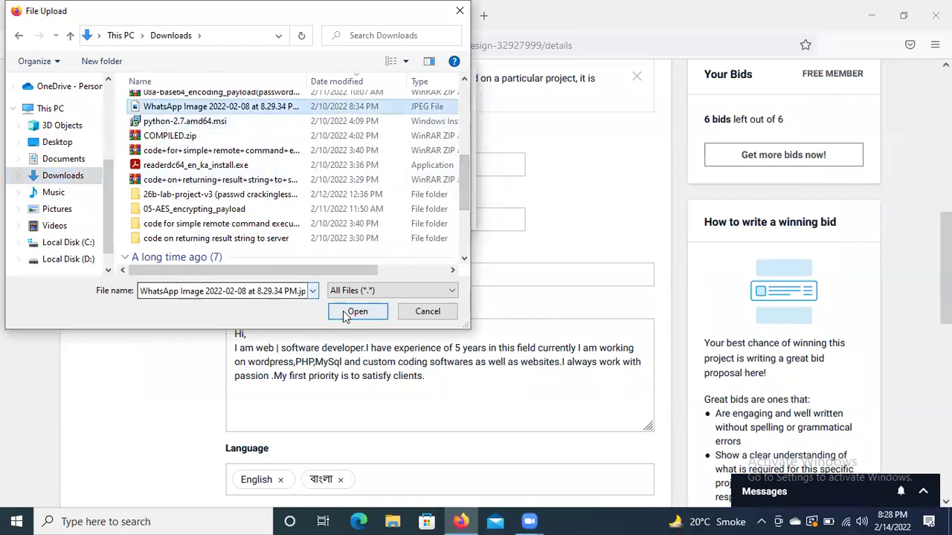
# Step: Upload the WhatsApp image from Downloads, set it as the profile picture, and close the popup
pyautogui.click(355, 312)
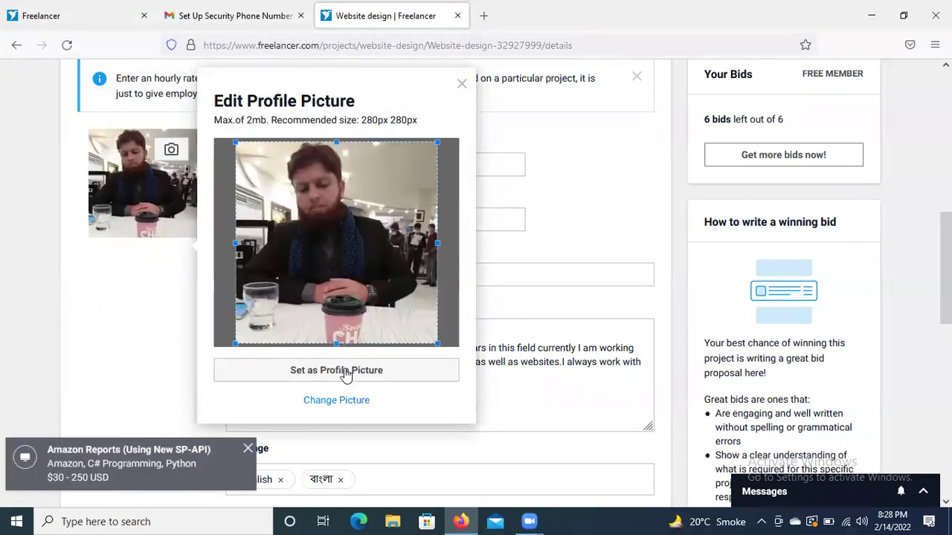
pyautogui.click(356, 376)
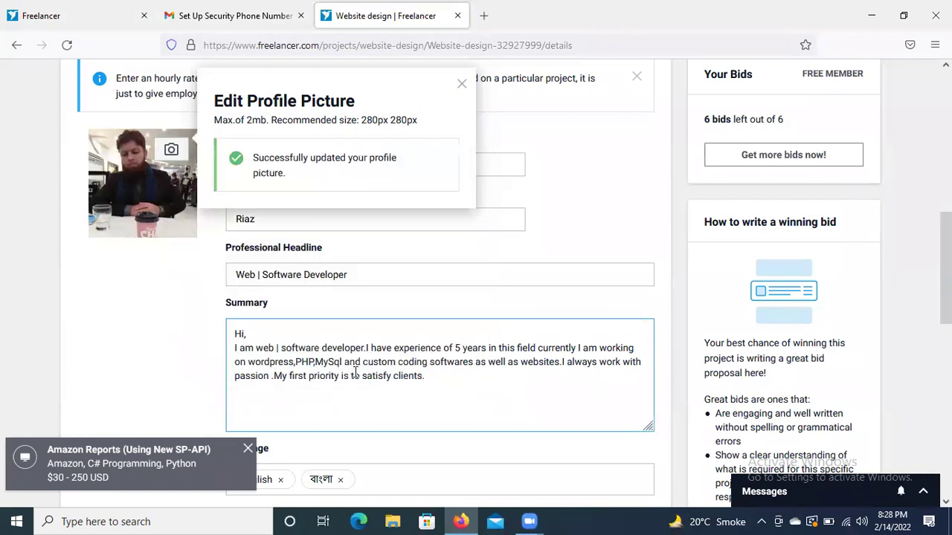
pyautogui.click(463, 86)
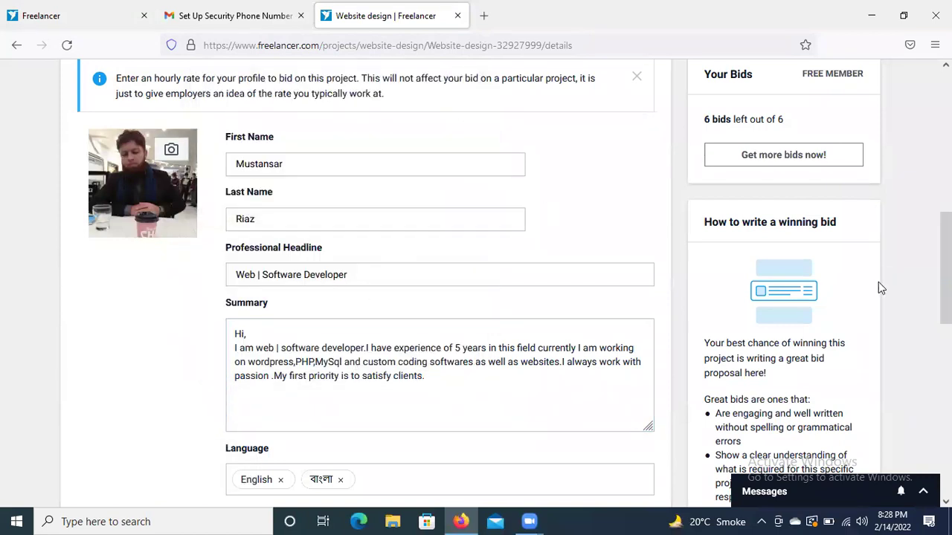
# Step: Try saving the completed profile form and look back up for the missing field
pyautogui.scroll(-1, 946, 275)
pyautogui.scroll(-4, 946, 275)
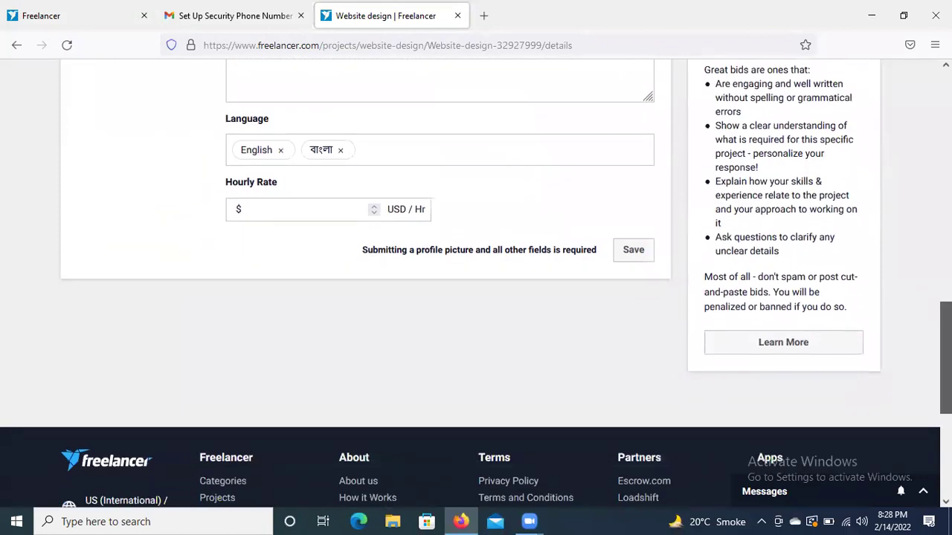
pyautogui.click(634, 248)
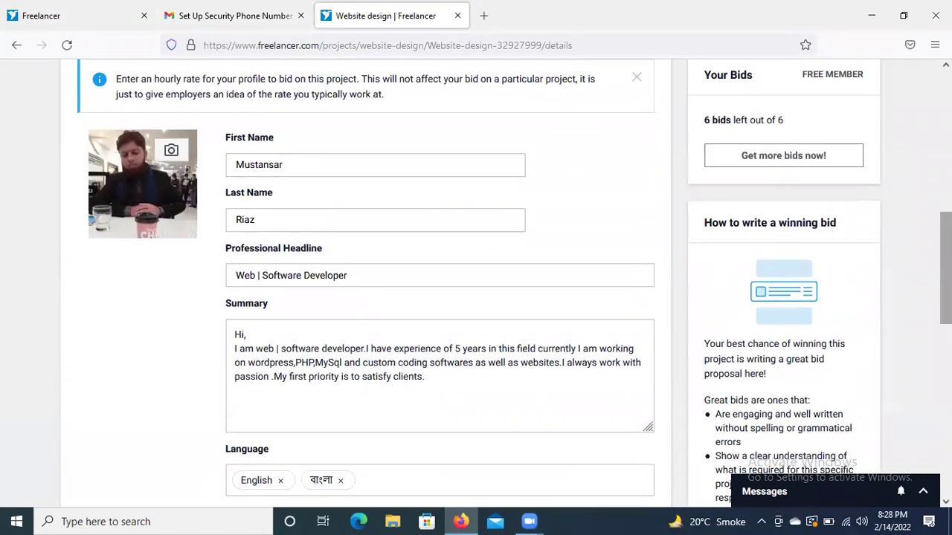
pyautogui.scroll(3, 946, 261)
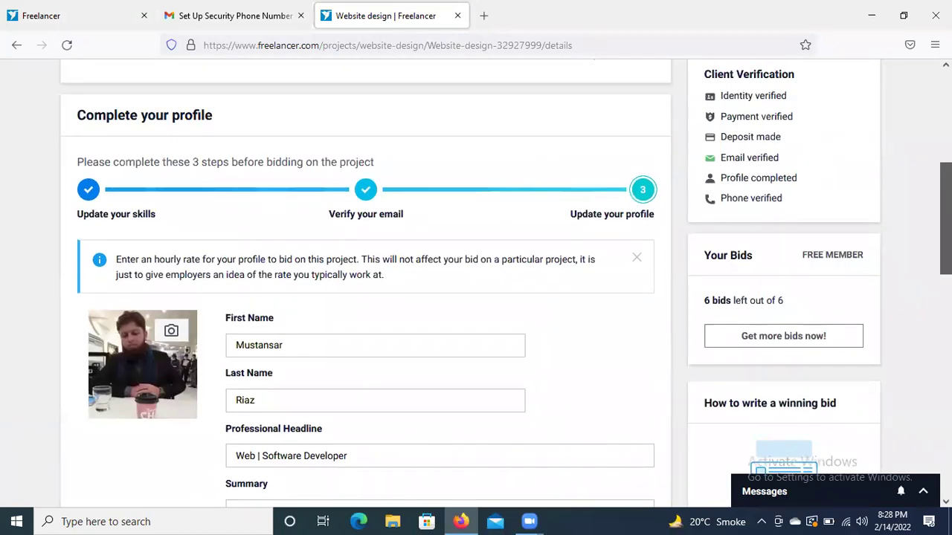
pyautogui.moveTo(946, 219); pyautogui.dragTo(946, 151)
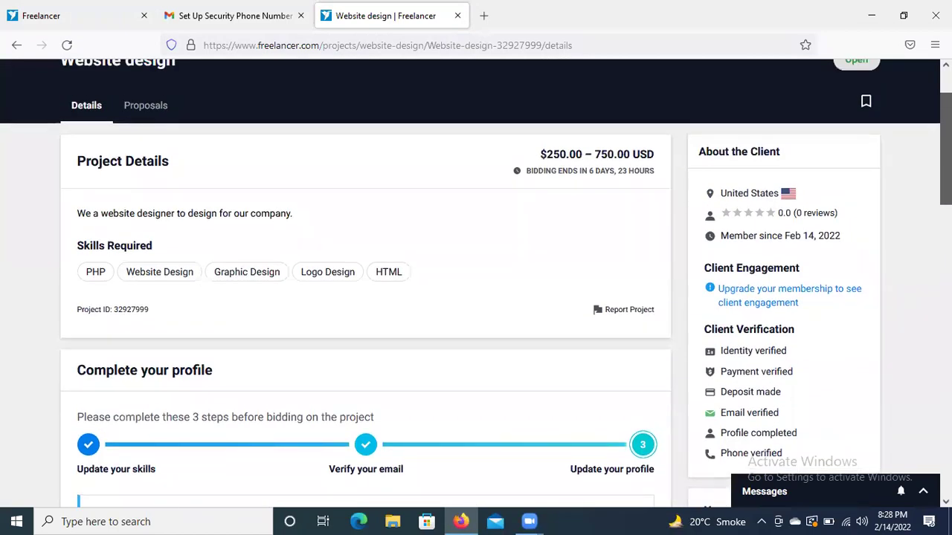
pyautogui.moveTo(946, 150); pyautogui.dragTo(946, 343)
# Step: Enter an hourly rate of 10 USD and save the profile
pyautogui.click(269, 250)
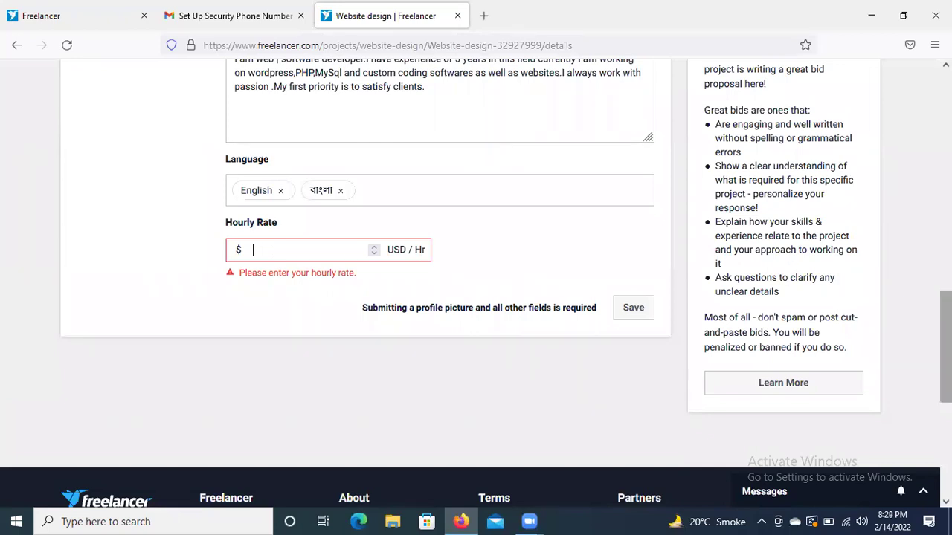
pyautogui.scroll(3, 783, 275)
pyautogui.scroll(4, 476, 284)
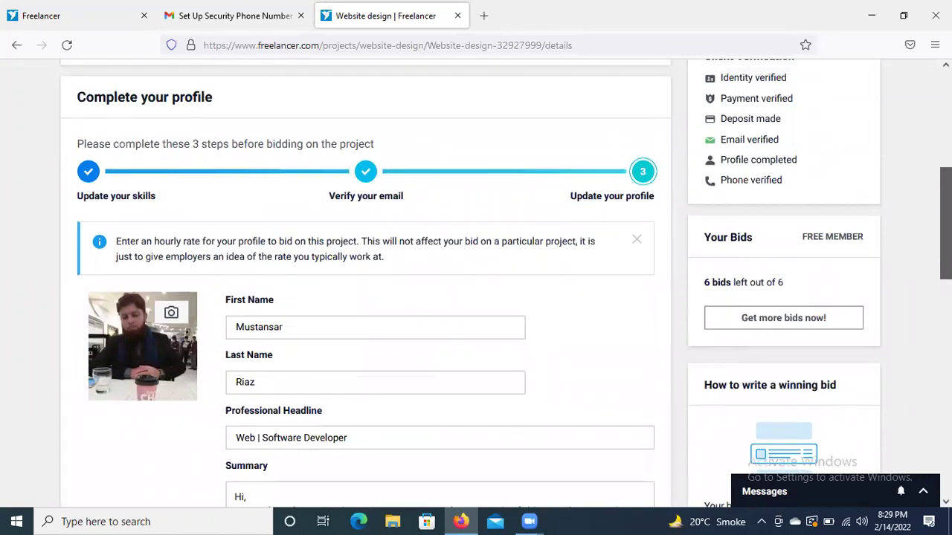
pyautogui.scroll(1, 476, 284)
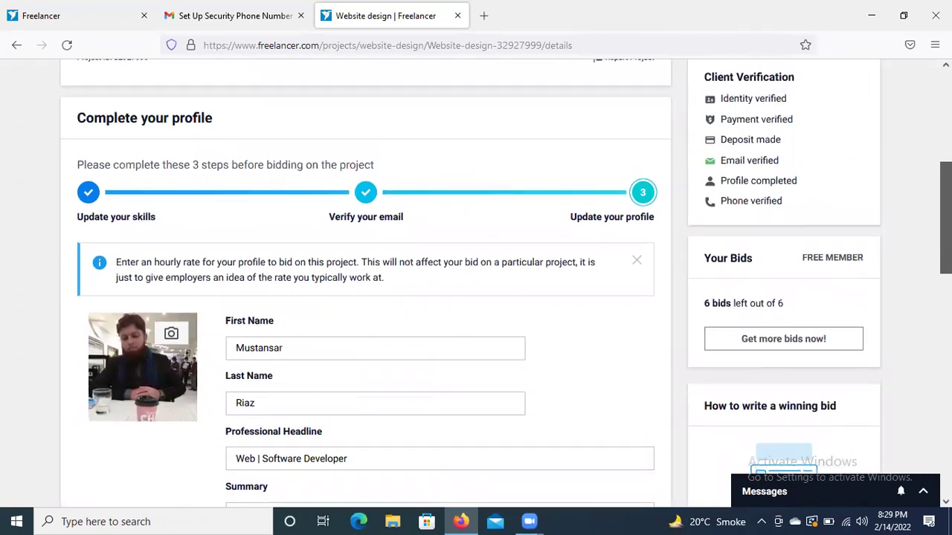
pyautogui.scroll(2, 476, 284)
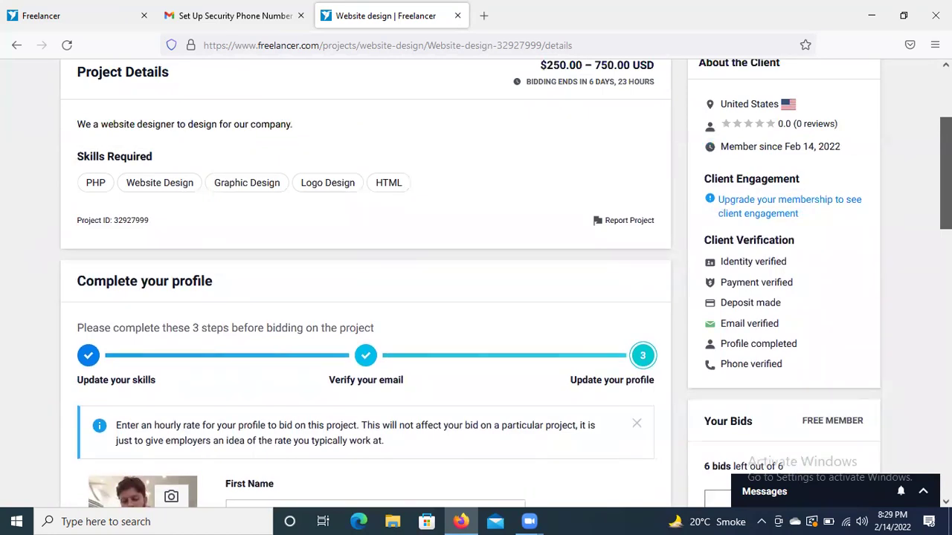
pyautogui.scroll(1, 476, 284)
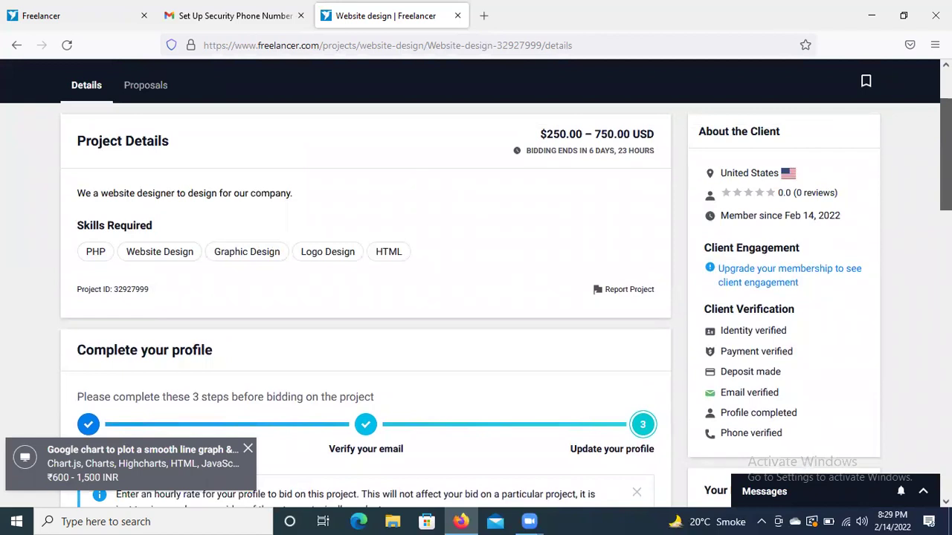
pyautogui.scroll(-5, 476, 284)
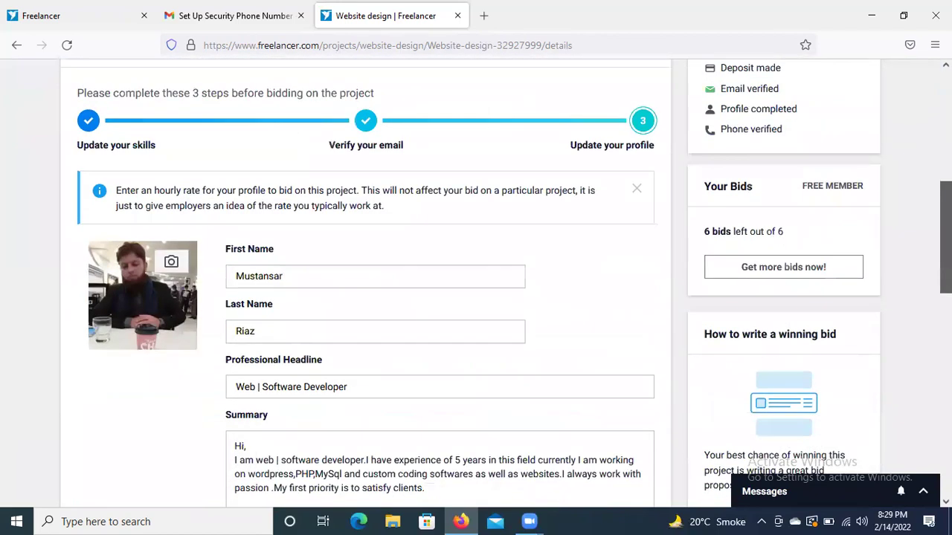
pyautogui.scroll(-4, 476, 282)
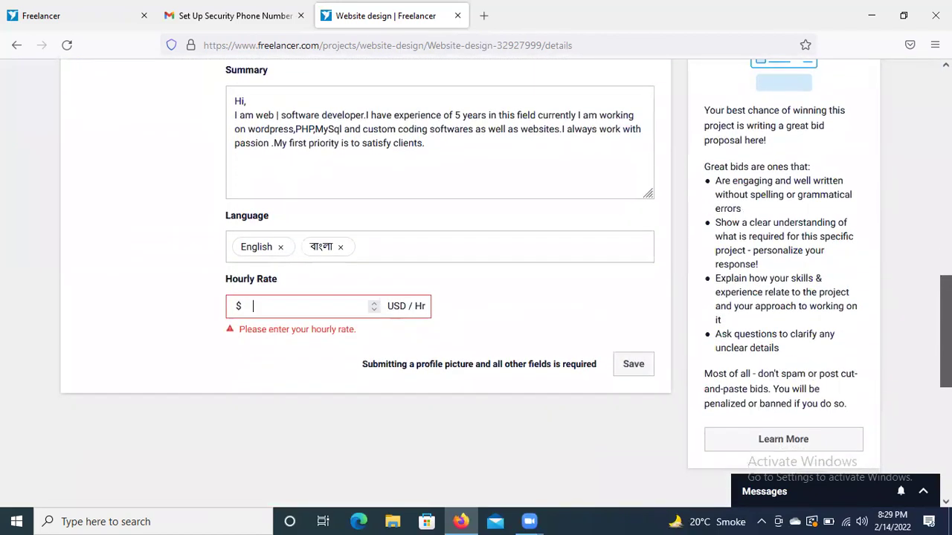
pyautogui.write('10')
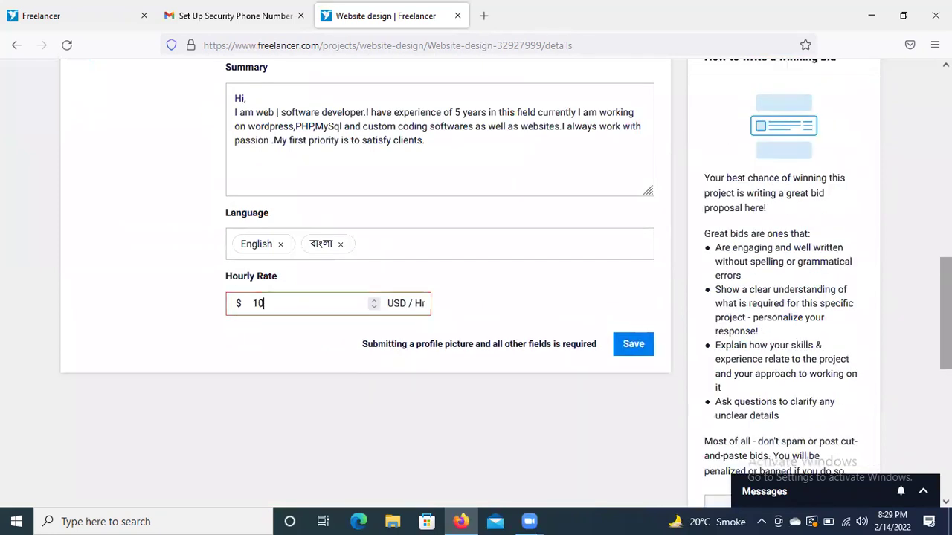
pyautogui.click(647, 348)
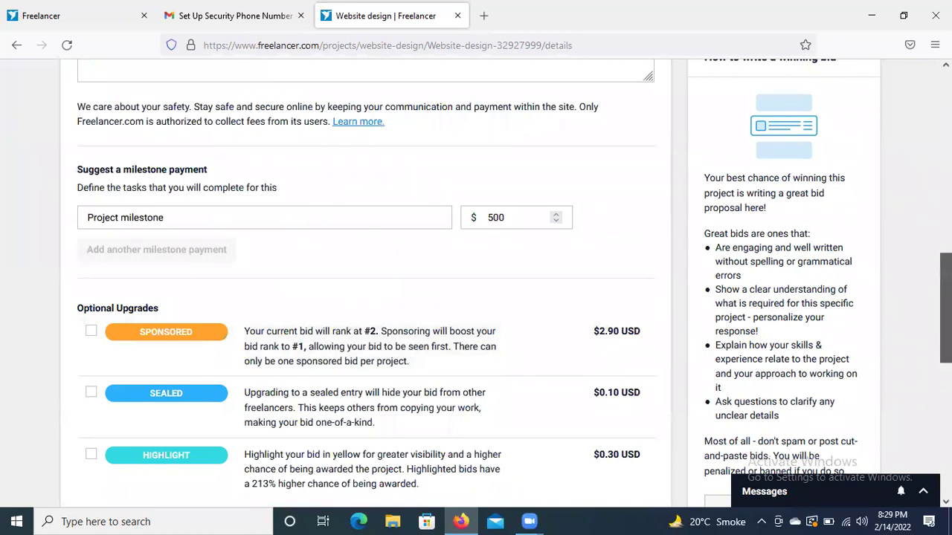
# Step: Check the $500 bid with 7-day delivery and place the cursor in the proposal box
pyautogui.scroll(10, 476, 283)
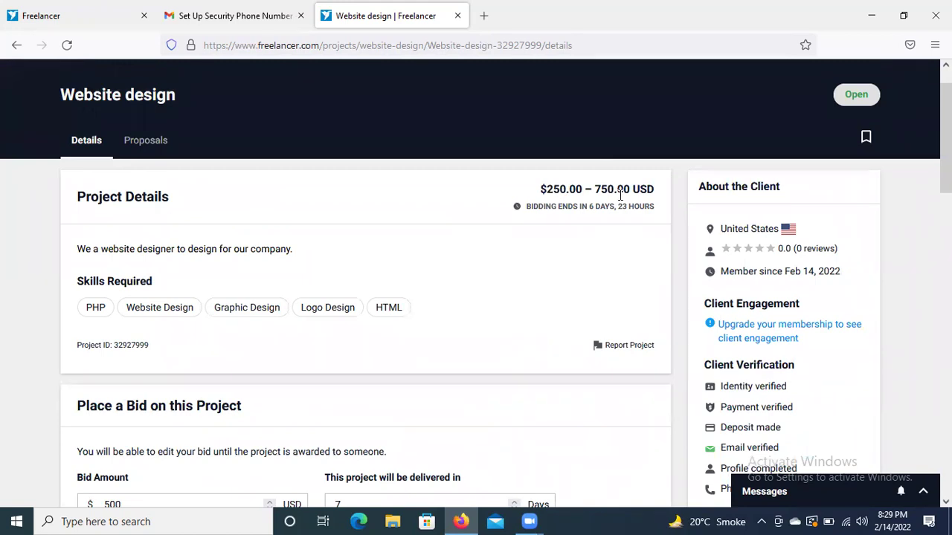
pyautogui.scroll(-5, 461, 196)
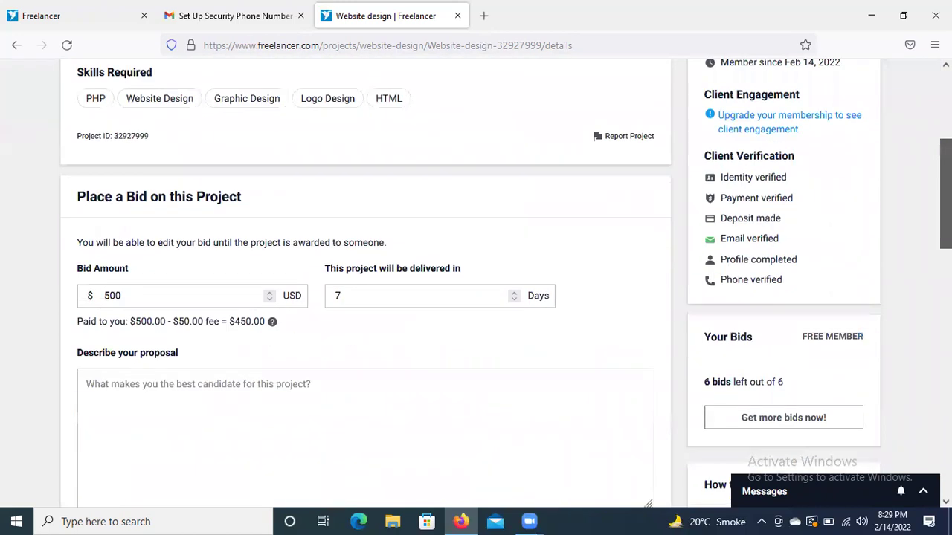
pyautogui.click(461, 196)
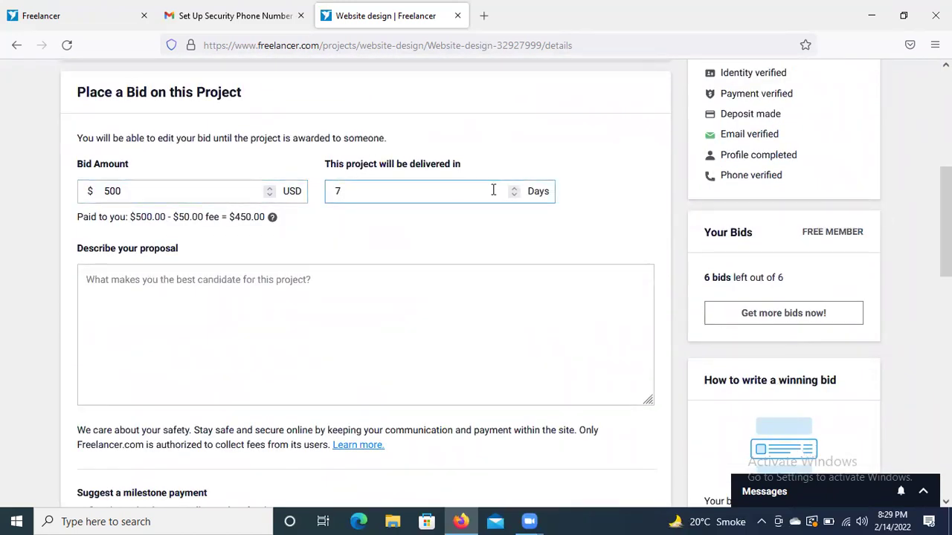
pyautogui.click(301, 289)
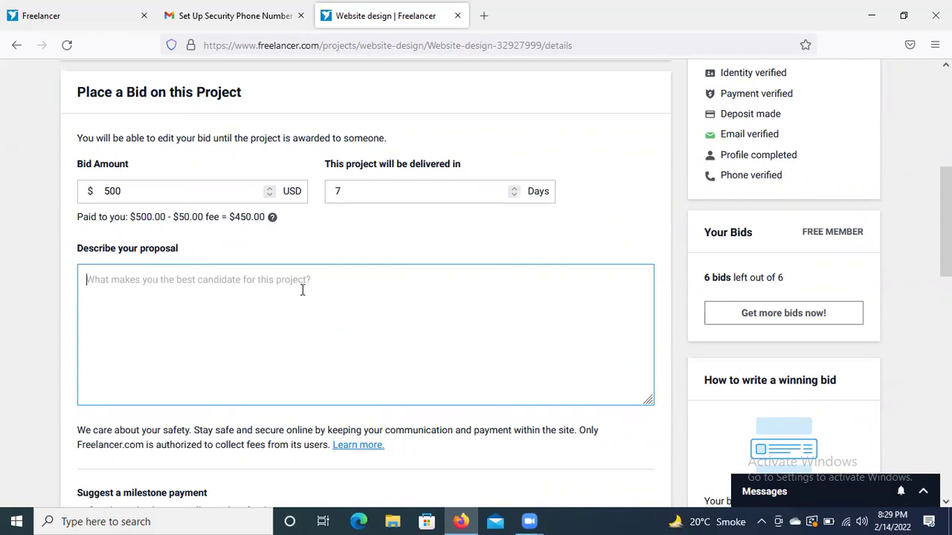
# Step: Write the opening line offering to develop the website for the client's company
pyautogui.write('I wi')
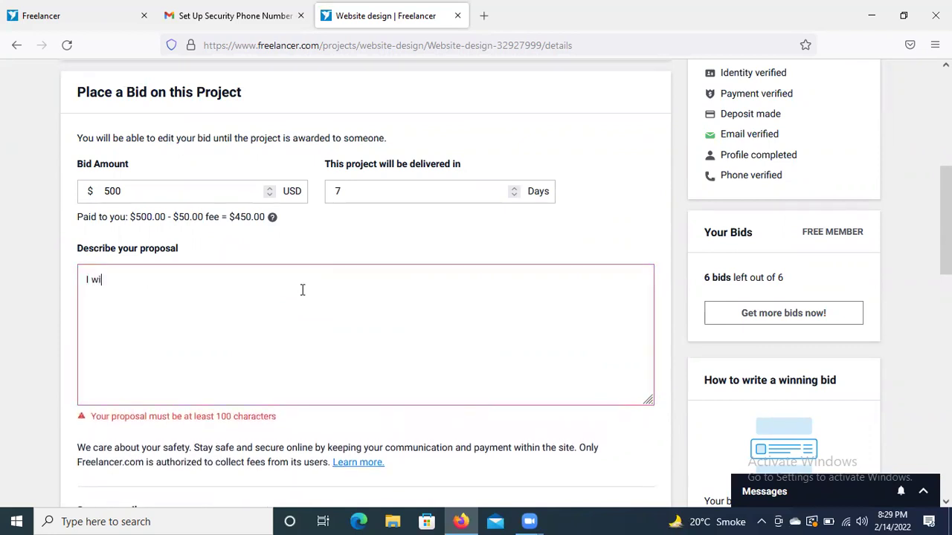
pyautogui.write('ll develop')
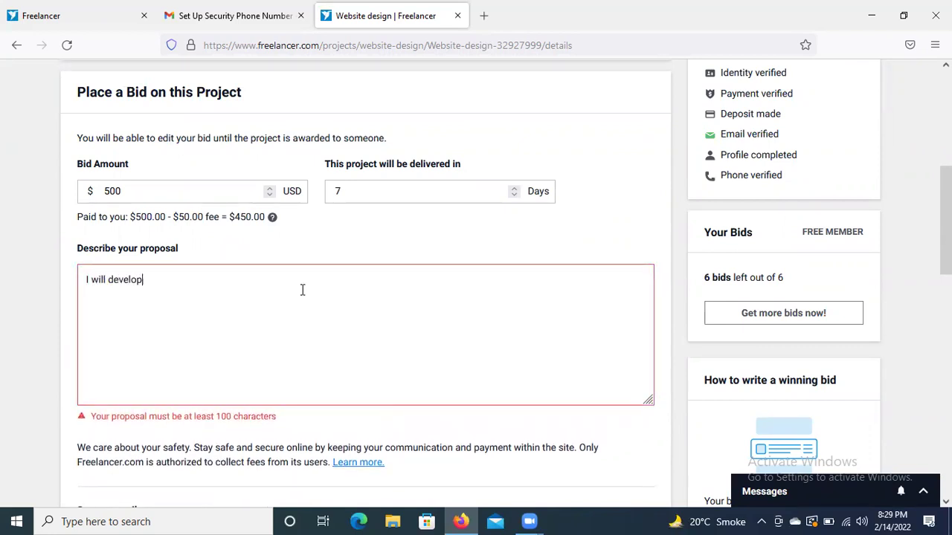
pyautogui.write(' your w')
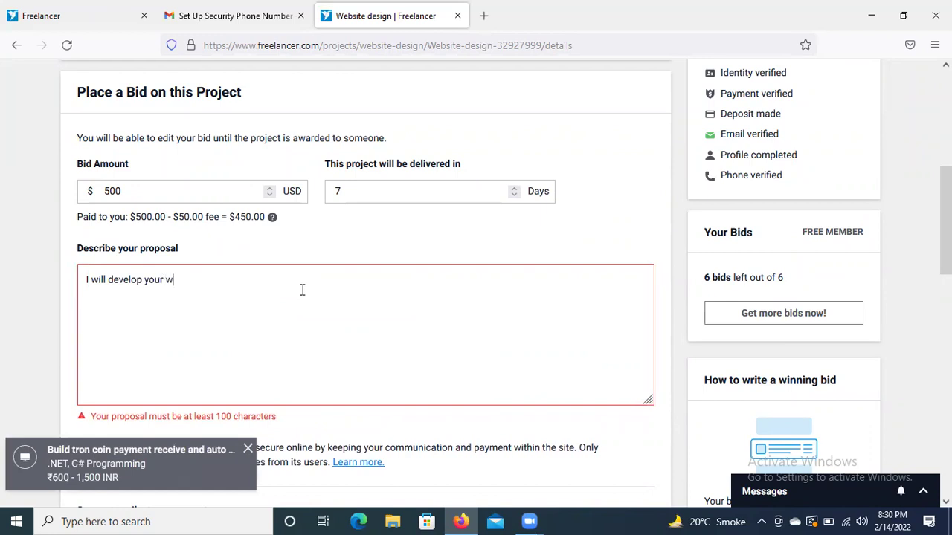
pyautogui.write('ebsite for')
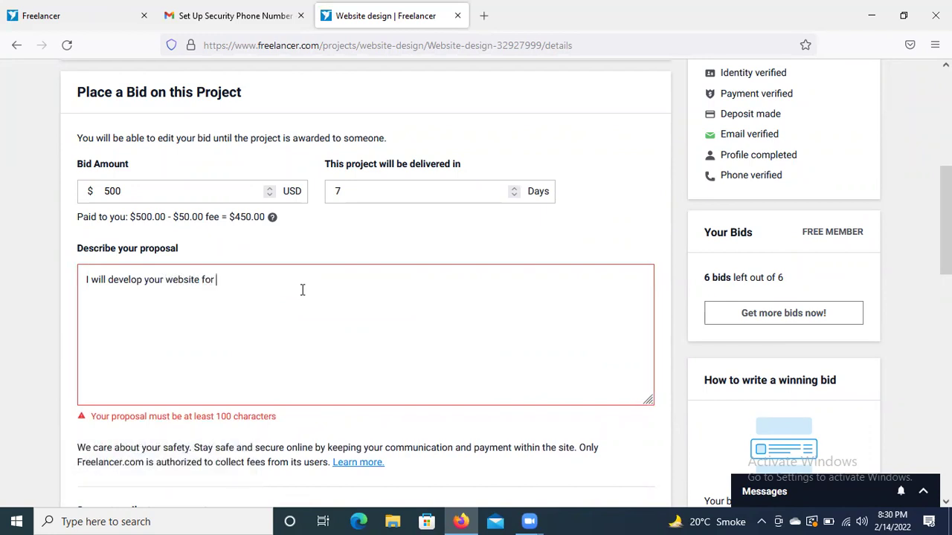
pyautogui.click(163, 281)
pyautogui.press('BackSpace')
pyautogui.press('BackSpace')
pyautogui.press('BackSpace')
pyautogui.press('BackSpace')
pyautogui.press('BackSpace')
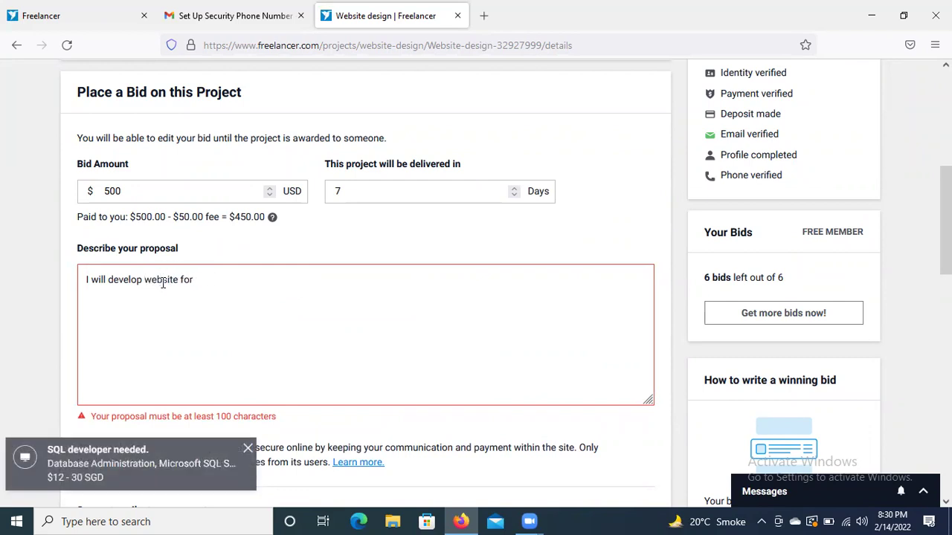
pyautogui.click(209, 277)
pyautogui.write('y')
pyautogui.write('ou.r company.')
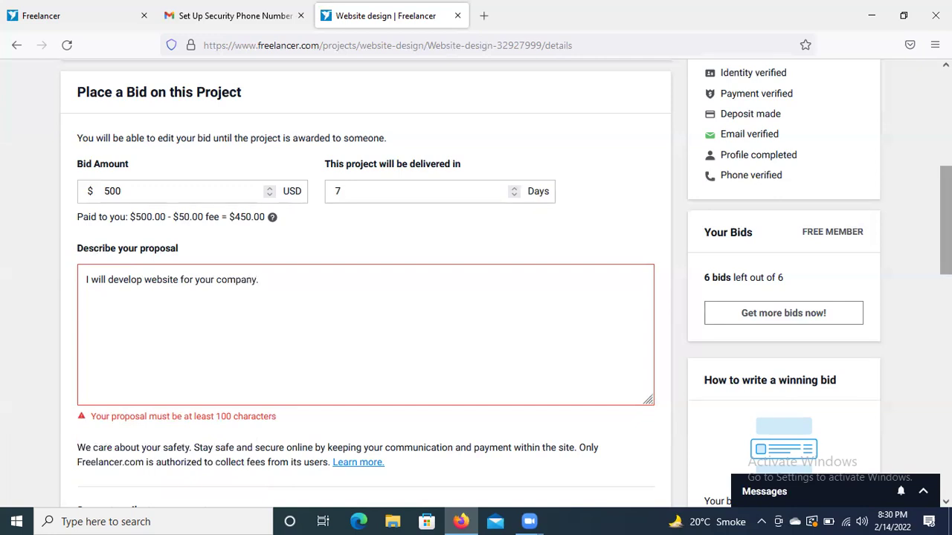
pyautogui.scroll(5, 644, 254)
pyautogui.scroll(-5, 476, 282)
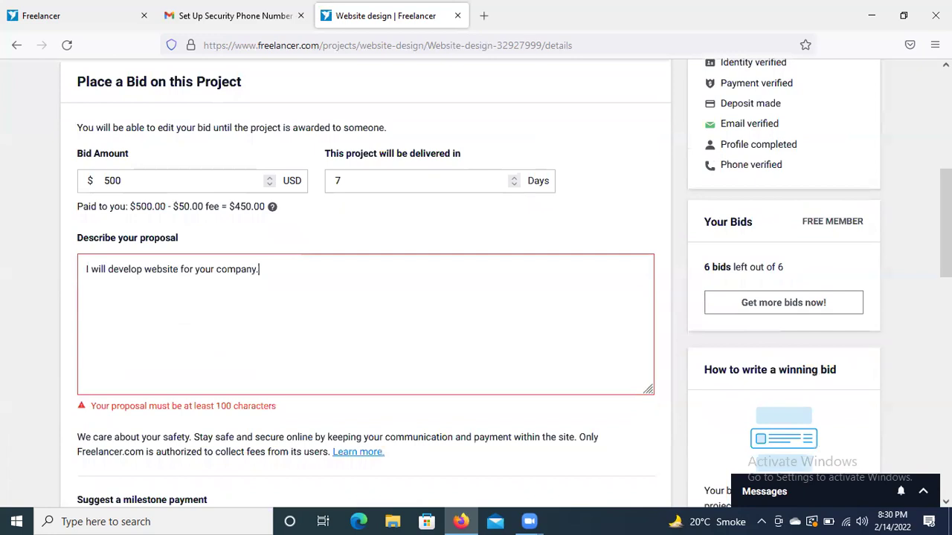
# Step: Add 5 years of web development and design experience, with a responsive site and admin panel backend
pyautogui.write('I ')
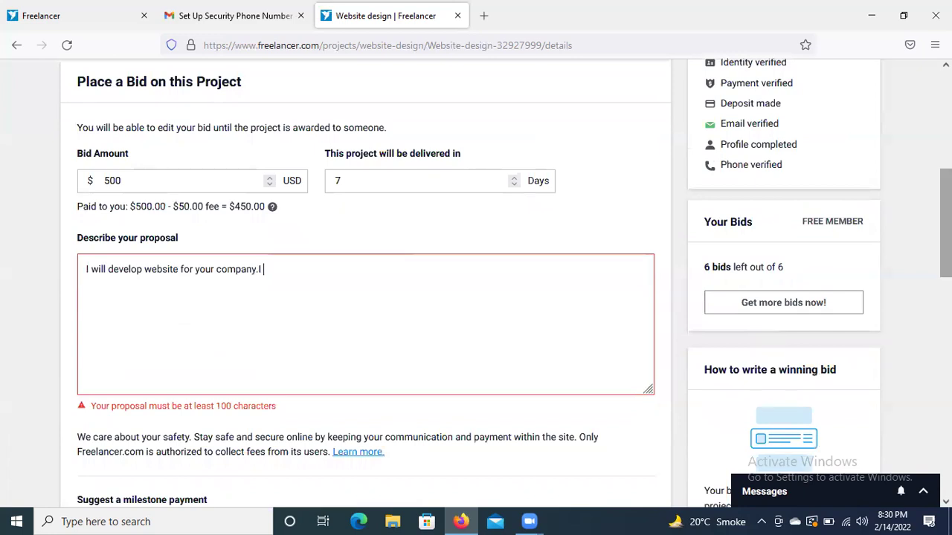
pyautogui.write('have 5 y')
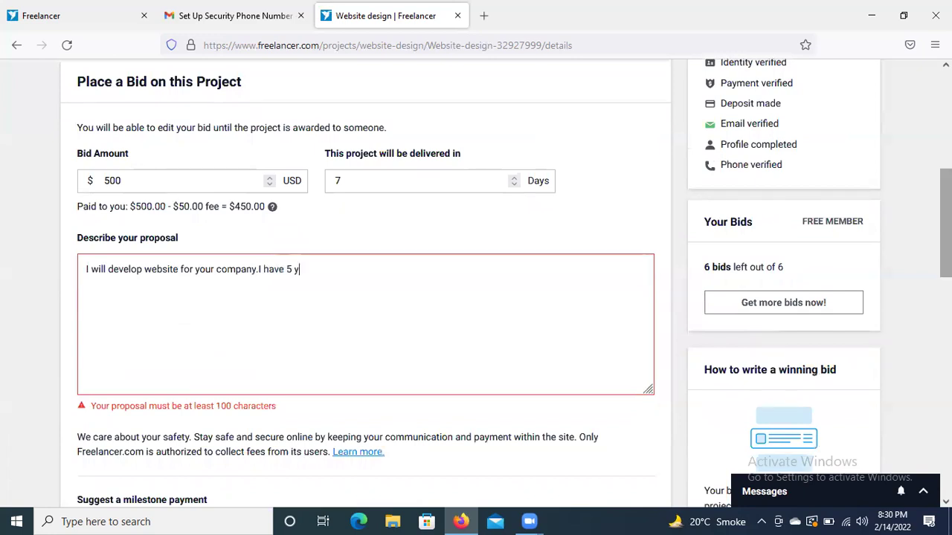
pyautogui.write('ears of ex')
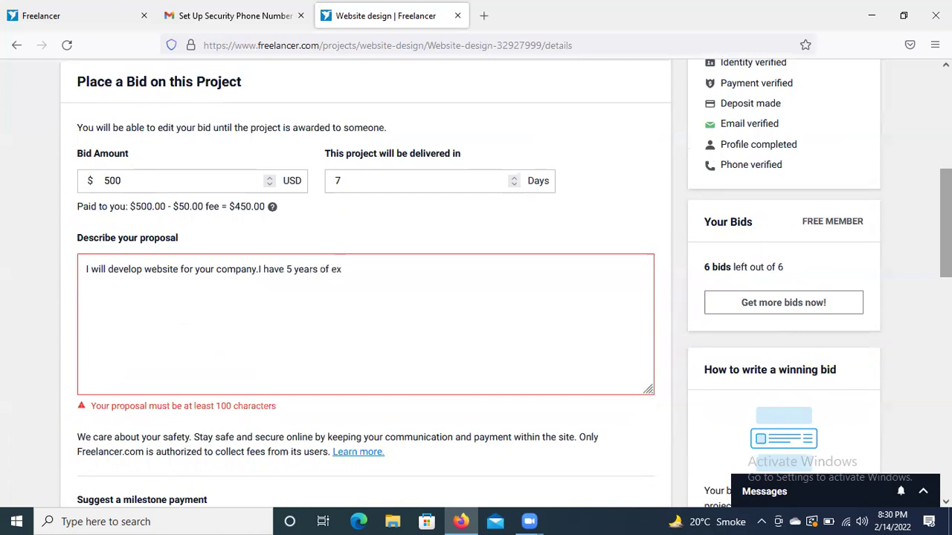
pyautogui.write('perience in web dev')
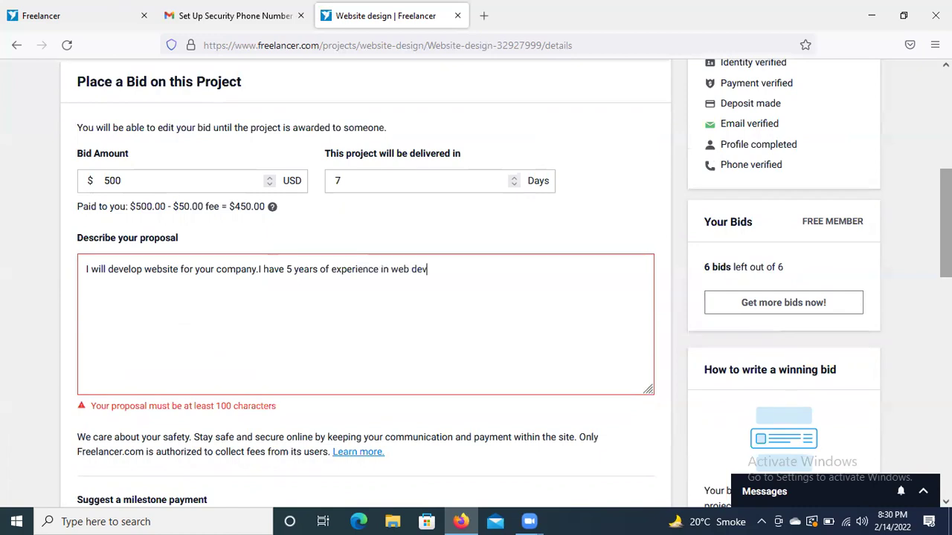
pyautogui.write('elopement as a')
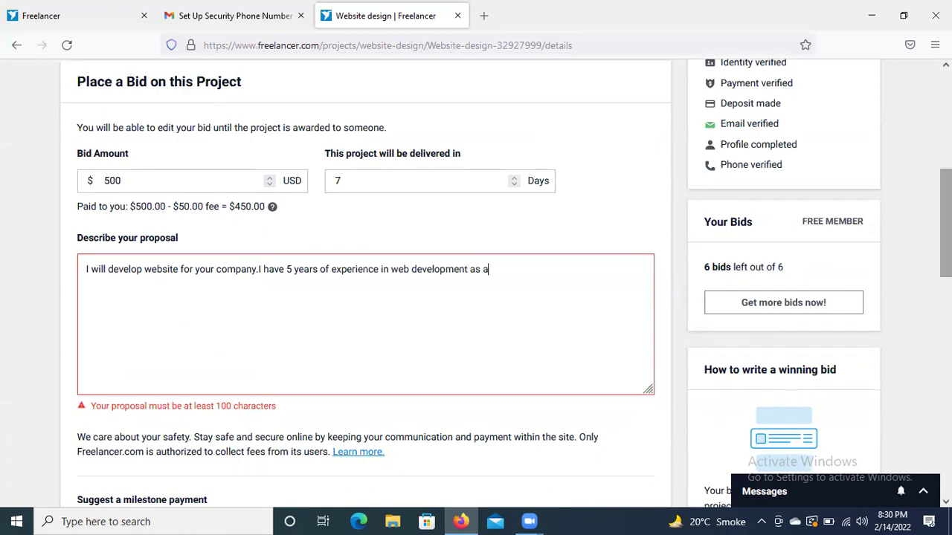
pyautogui.press('BackSpace')
pyautogui.write('well as desi')
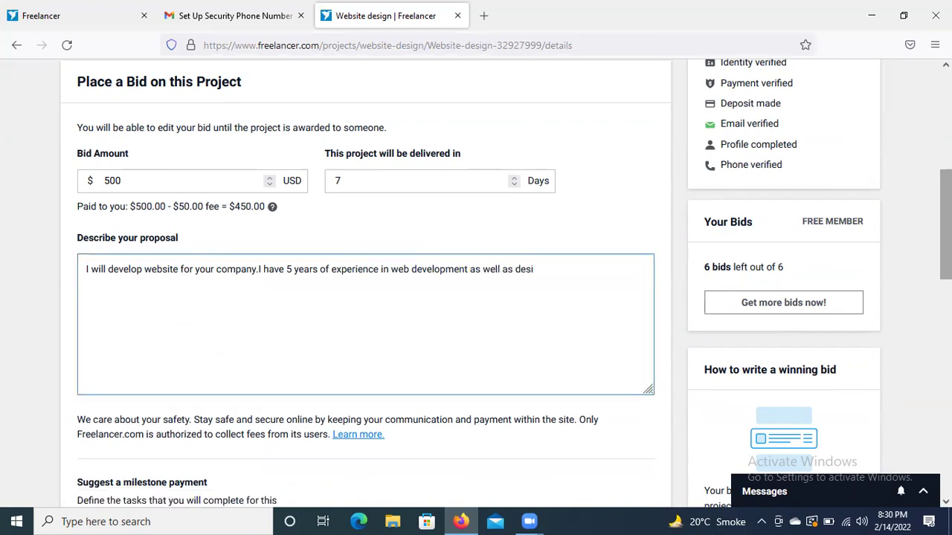
pyautogui.write('gning.')
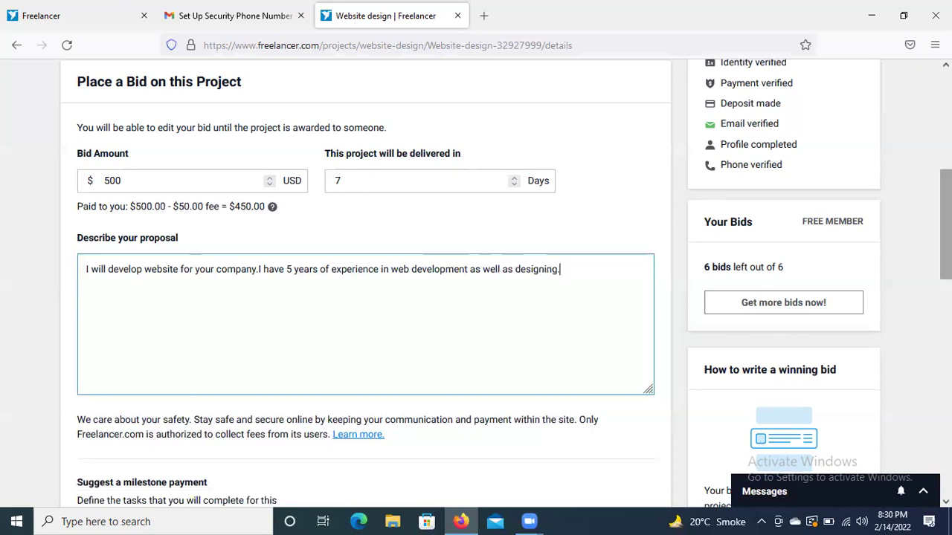
pyautogui.write('Website will be full')
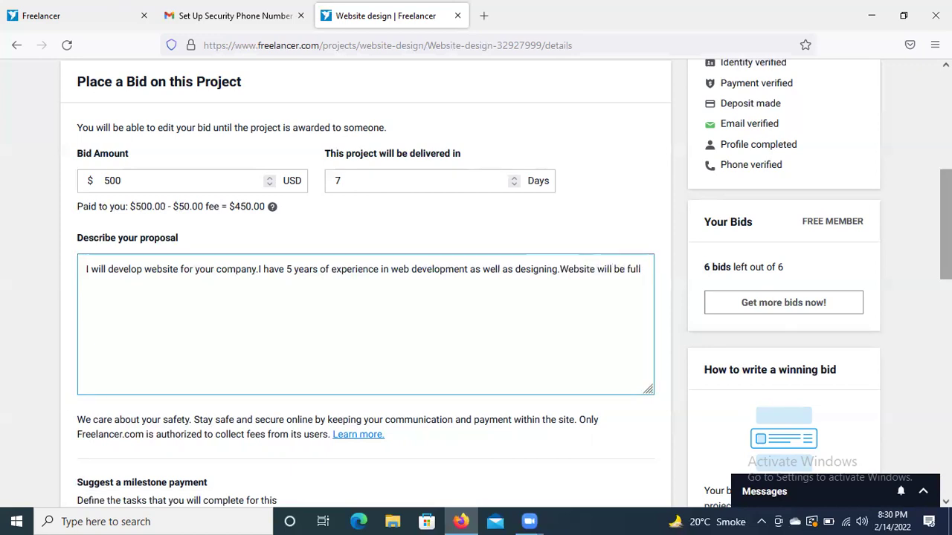
pyautogui.write('y respons')
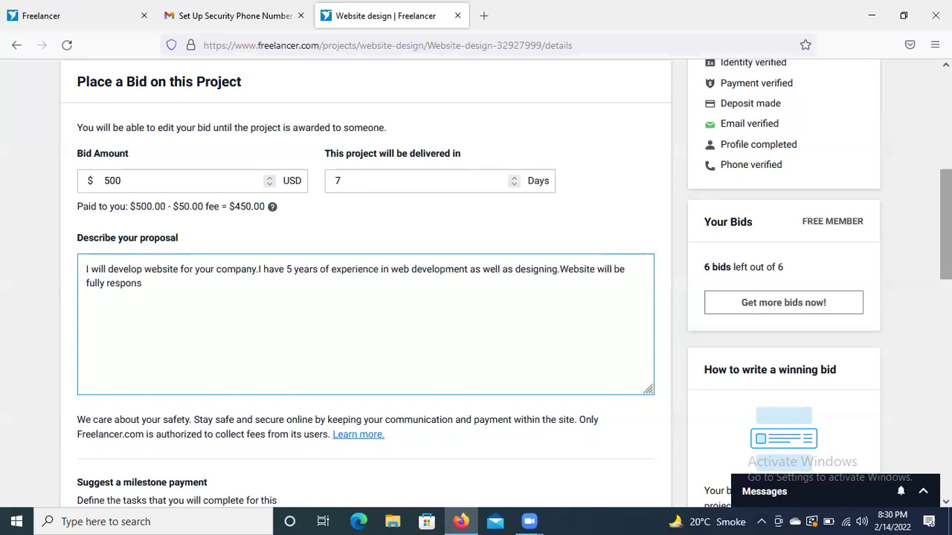
pyautogui.write('ive and w')
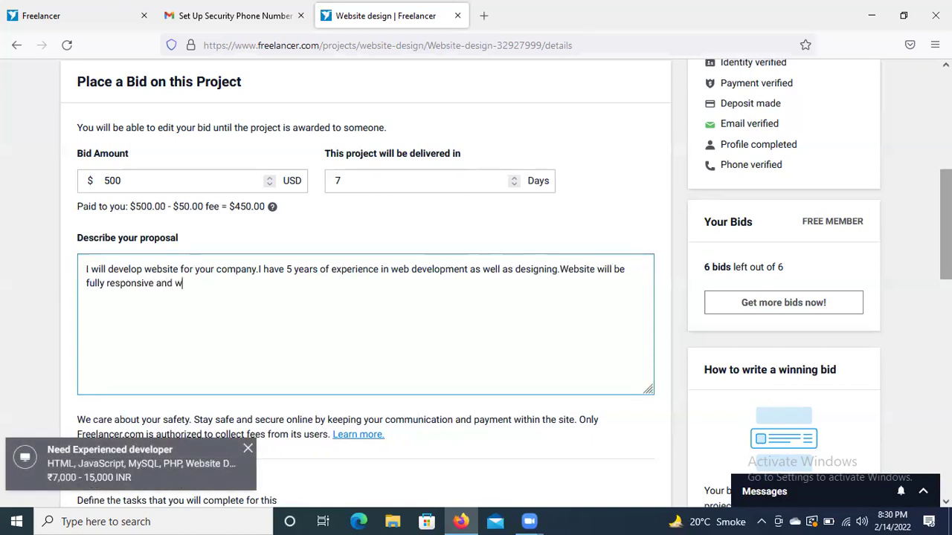
pyautogui.write('ith admin panel as b')
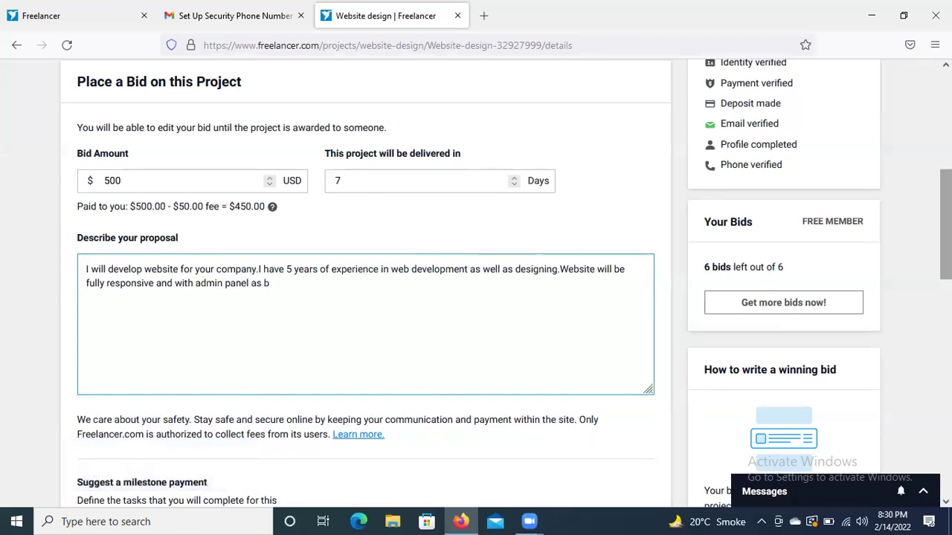
pyautogui.write('ackend.')
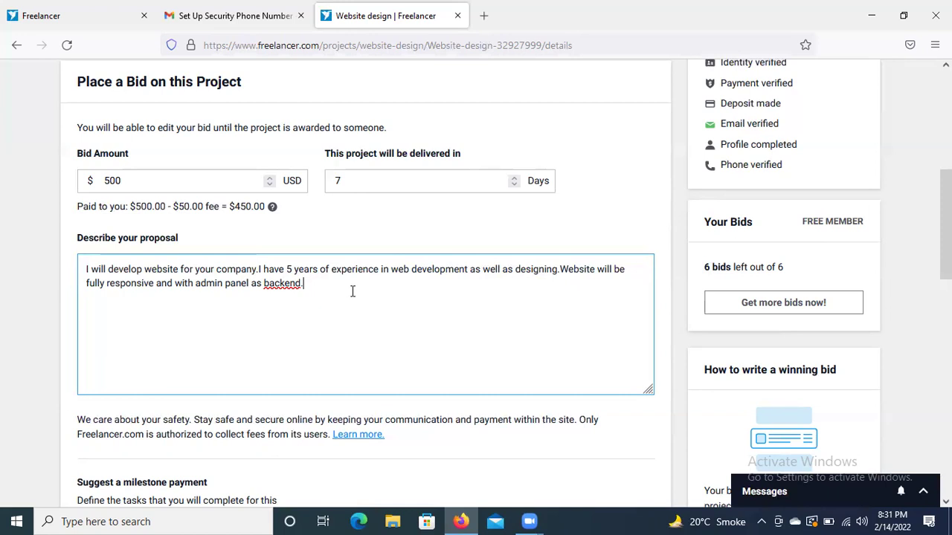
pyautogui.write('Check out my work http://atechsole')
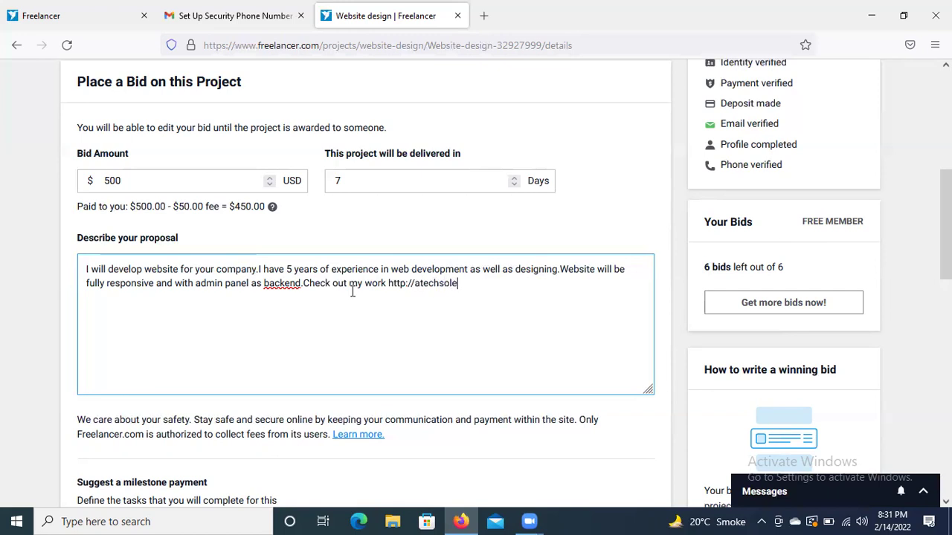
pyautogui.write('.com.Please come ')
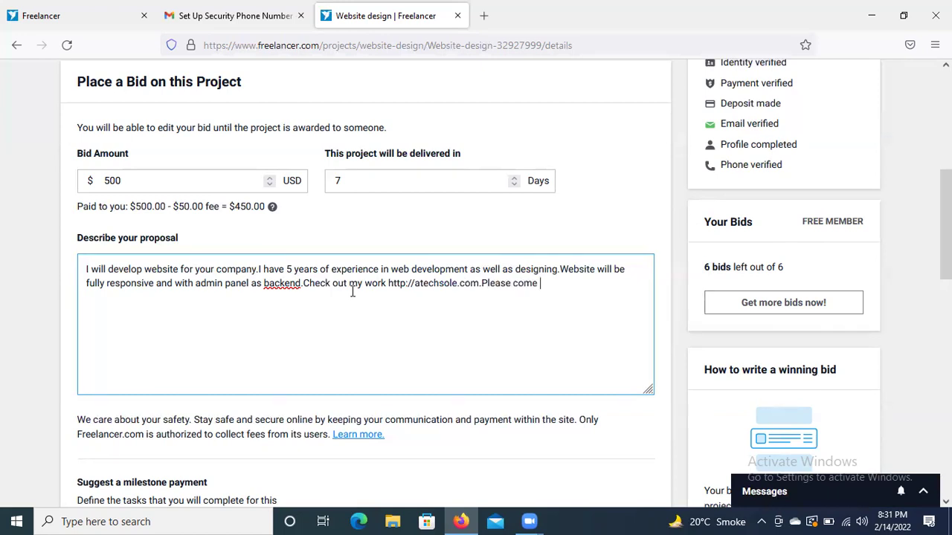
pyautogui.write('back at least')
pyautogui.write('once so we can discuss furether.')
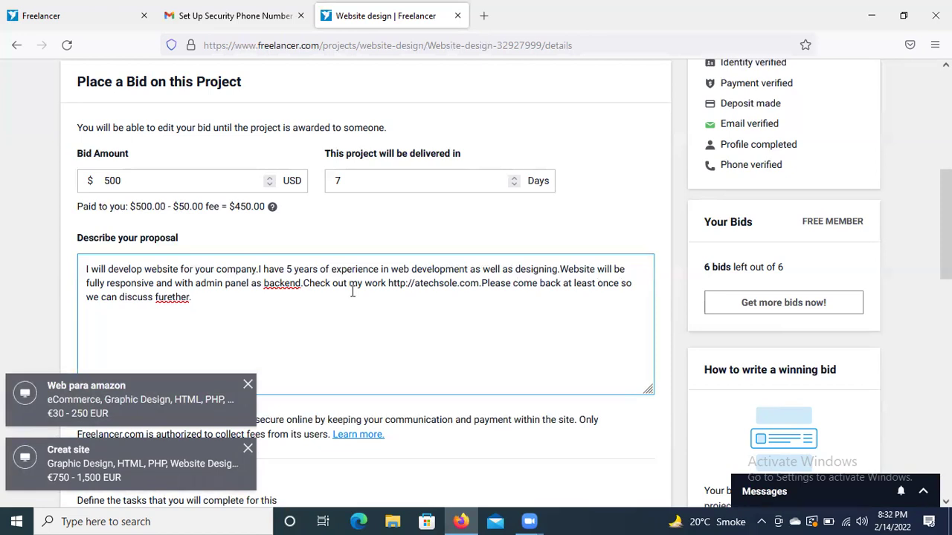
pyautogui.click(173, 297)
pyautogui.press('BackSpace')
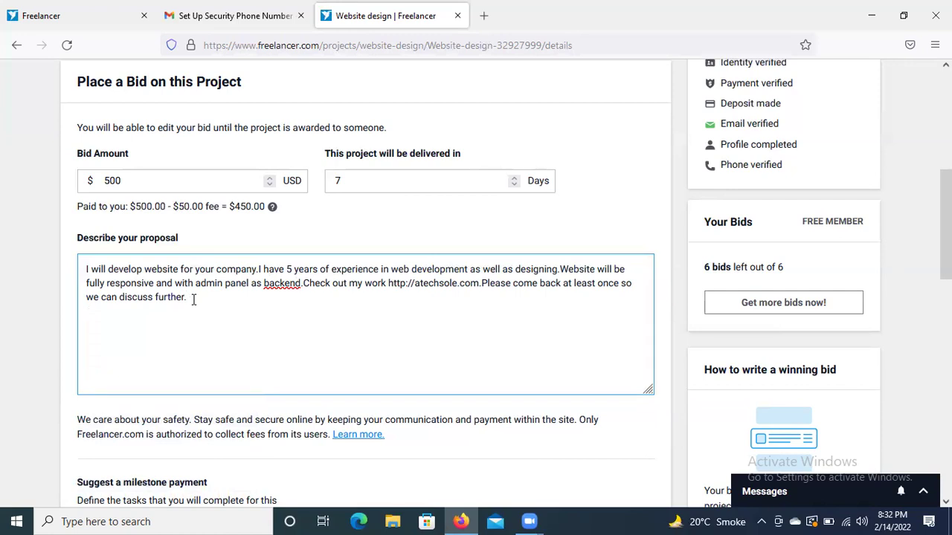
pyautogui.write('Thanks & Best Regards')
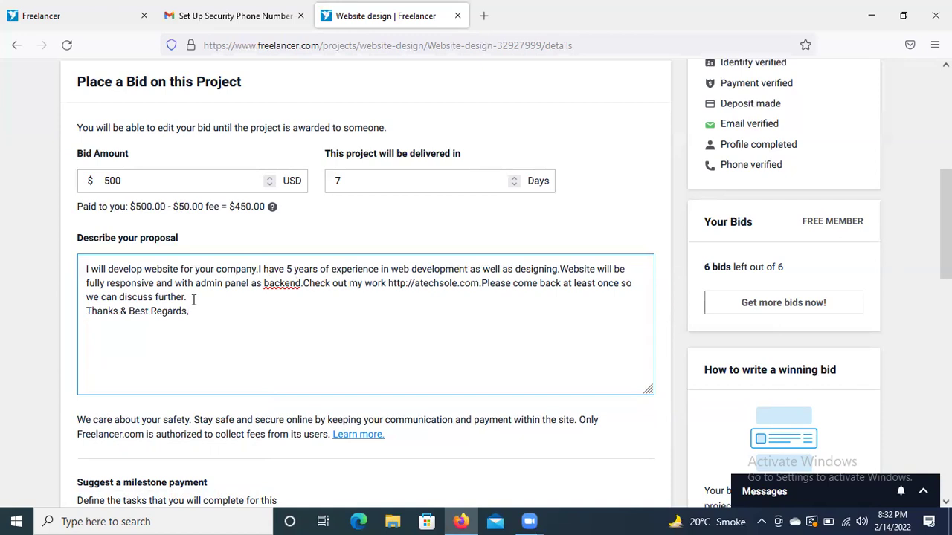
pyautogui.write(',')
pyautogui.moveTo(946, 225); pyautogui.dragTo(946, 335)
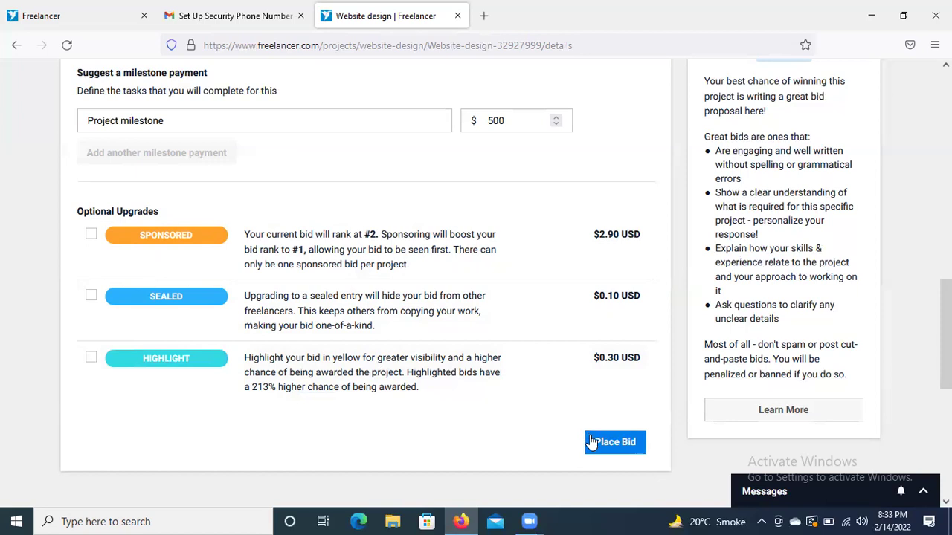
# Step: Submit the $500, 7-day bid on the Website design project
pyautogui.click(613, 451)
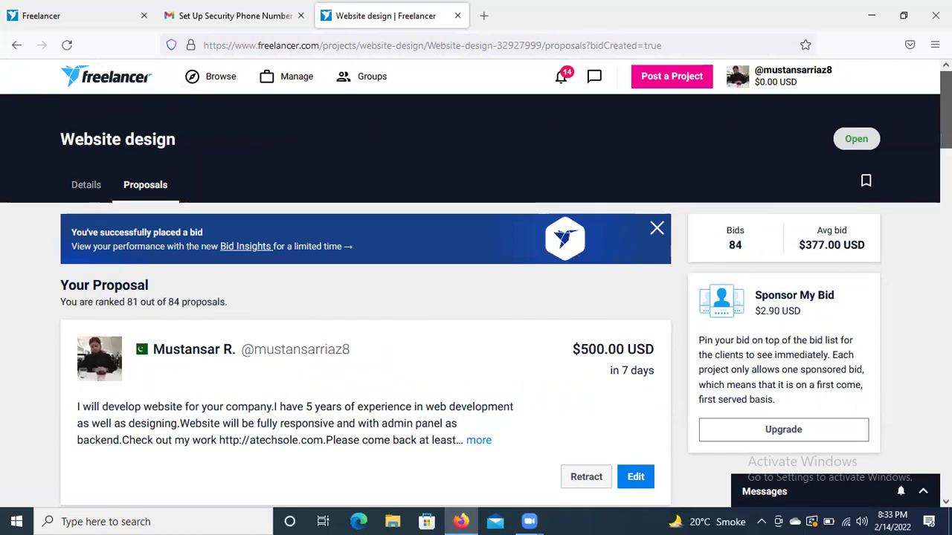
# Step: Review the proposals list and dismiss the bid-placed confirmation banner
pyautogui.scroll(-5, 476, 282)
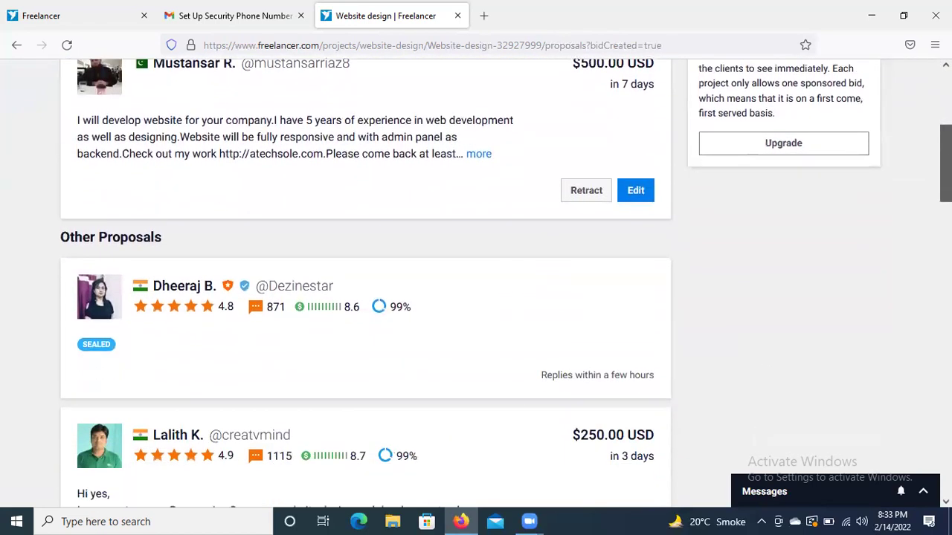
pyautogui.scroll(-1, 476, 282)
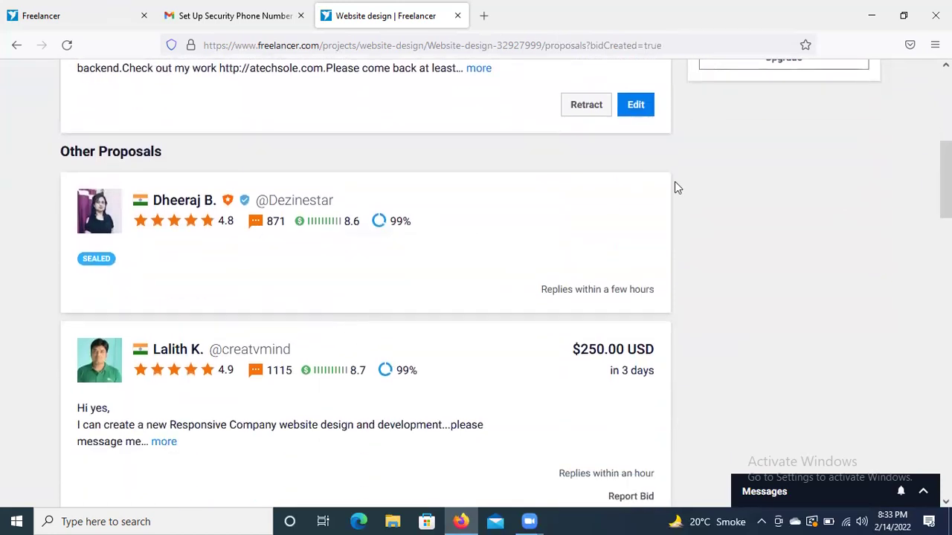
pyautogui.moveTo(946, 179); pyautogui.dragTo(945, 138)
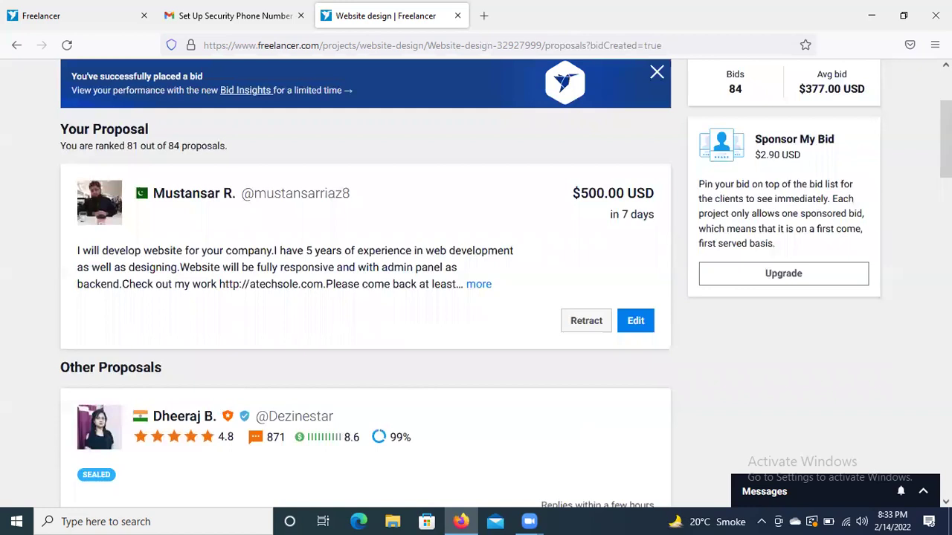
pyautogui.scroll(3, 701, 240)
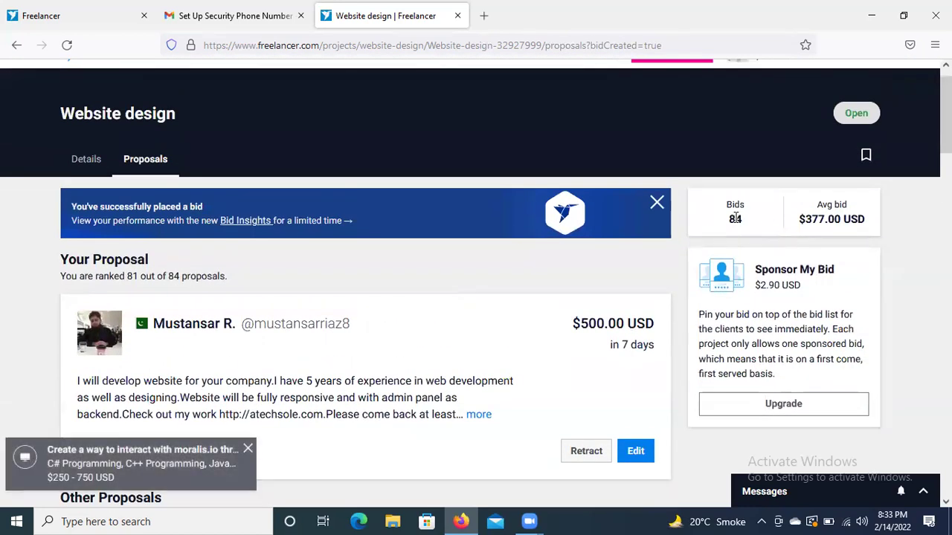
pyautogui.click(657, 204)
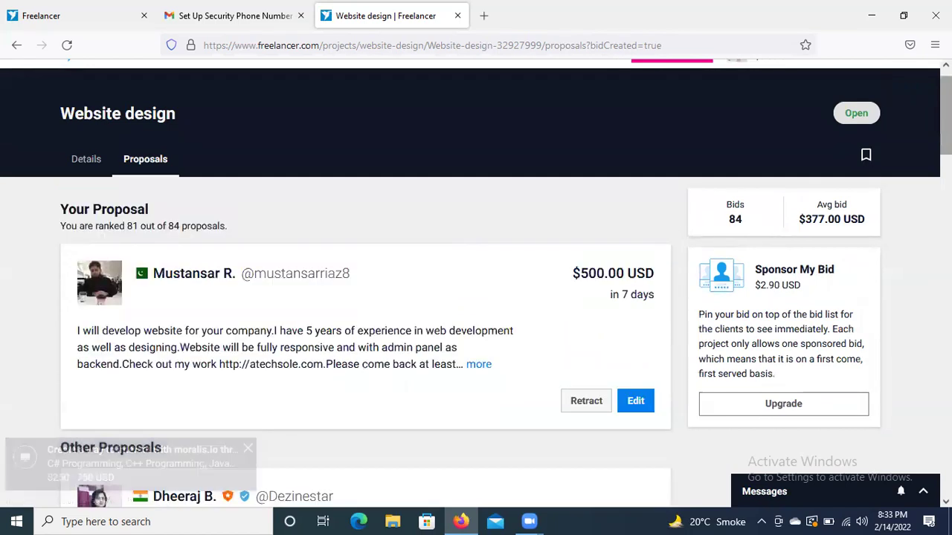
# Step: Check the recent messages and notifications dropdowns, then close them
pyautogui.scroll(1, 869, 112)
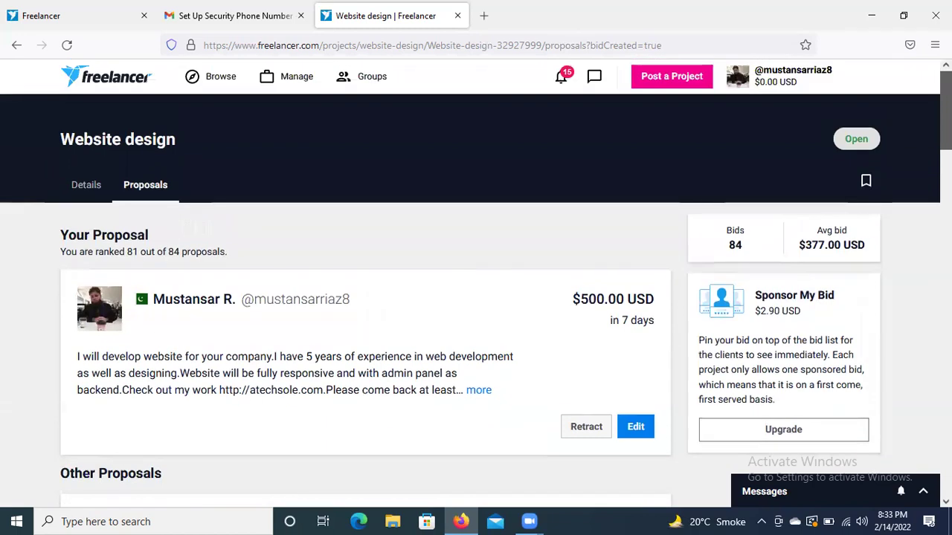
pyautogui.click(594, 79)
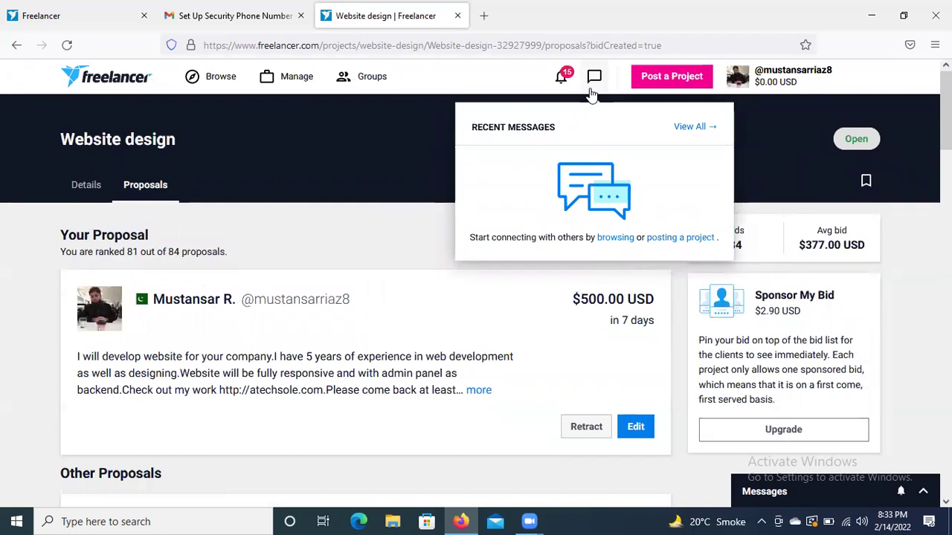
pyautogui.click(561, 77)
pyautogui.click(389, 136)
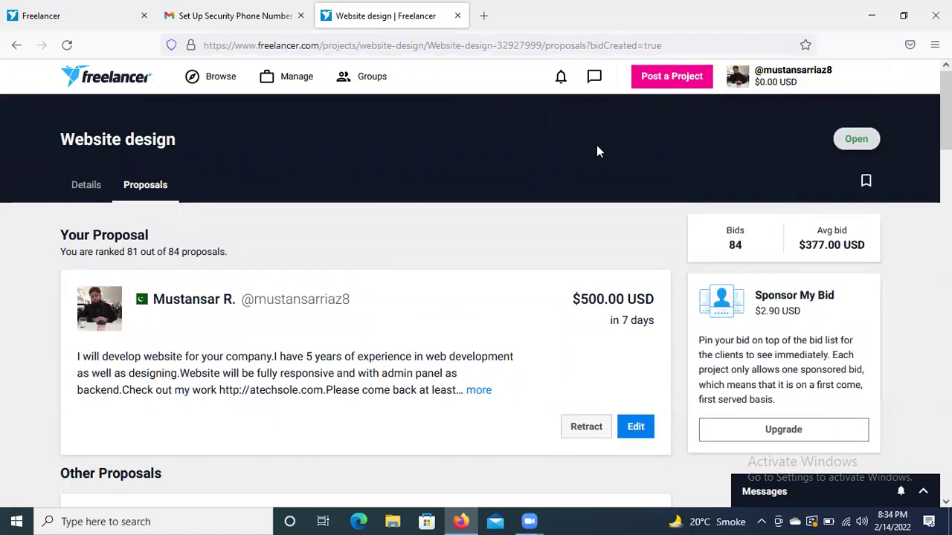
pyautogui.moveTo(946, 111)
pyautogui.mouseDown()
pyautogui.moveTo(946, 213)
pyautogui.moveTo(946, 104)
pyautogui.mouseUp()
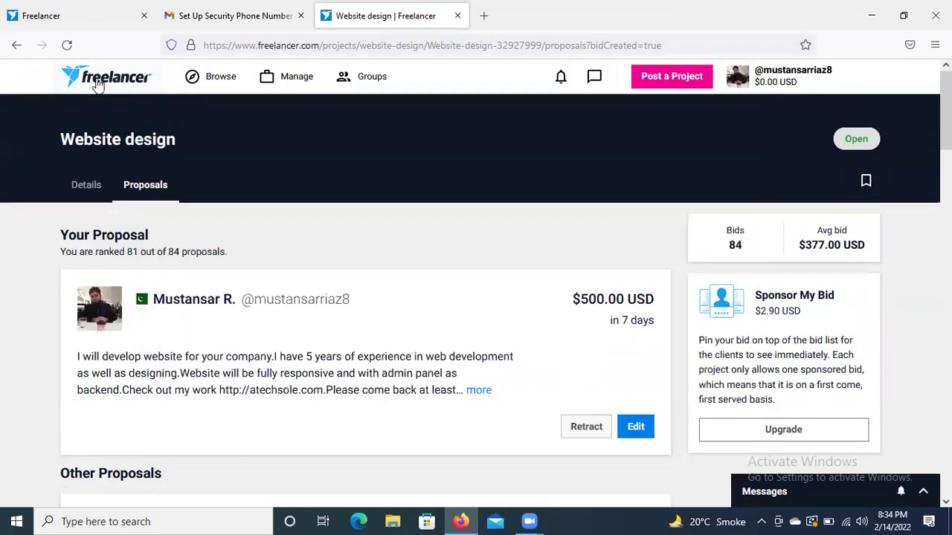
# Step: Return to the dashboard, confirm 5 of 6 bids left, and view the bid-pack offers
pyautogui.click(98, 85)
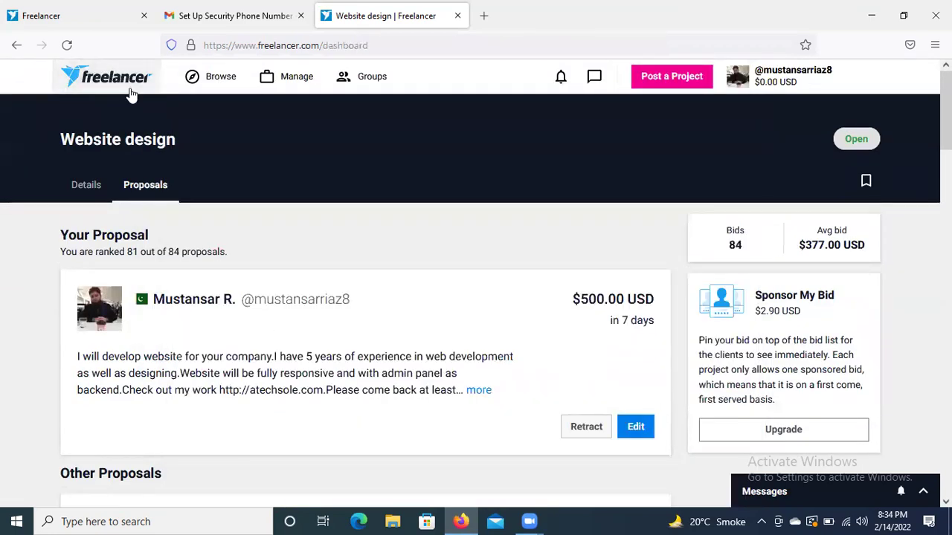
pyautogui.moveTo(946, 148); pyautogui.dragTo(946, 216)
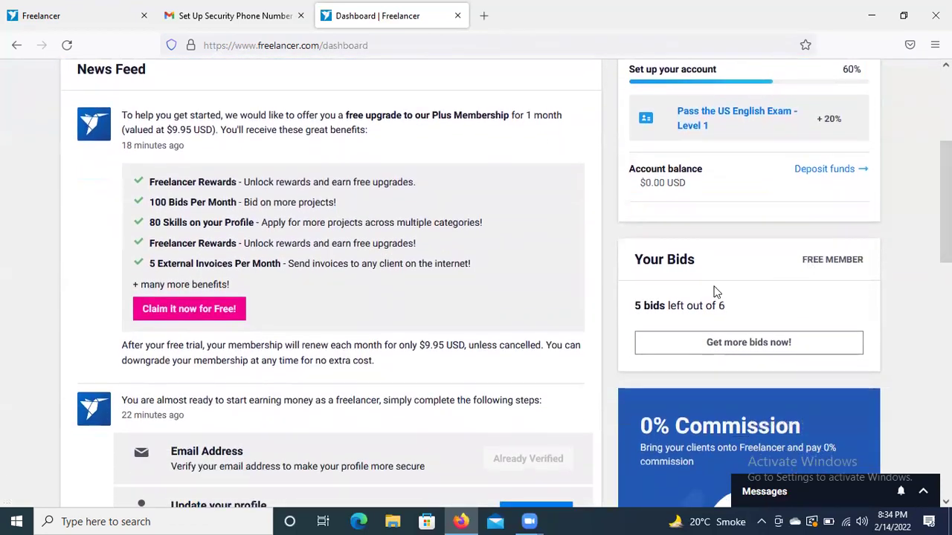
pyautogui.moveTo(640, 308); pyautogui.dragTo(737, 308)
pyautogui.click(738, 312)
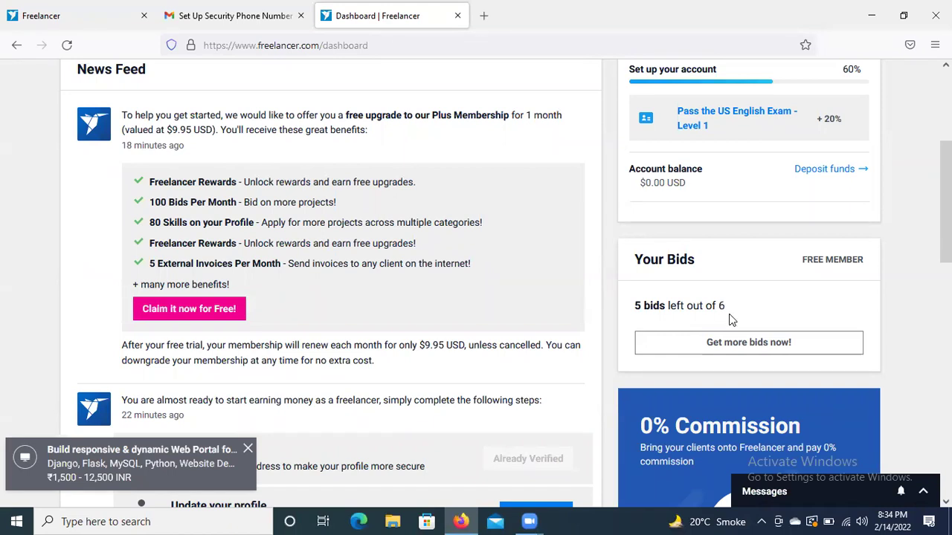
pyautogui.click(746, 344)
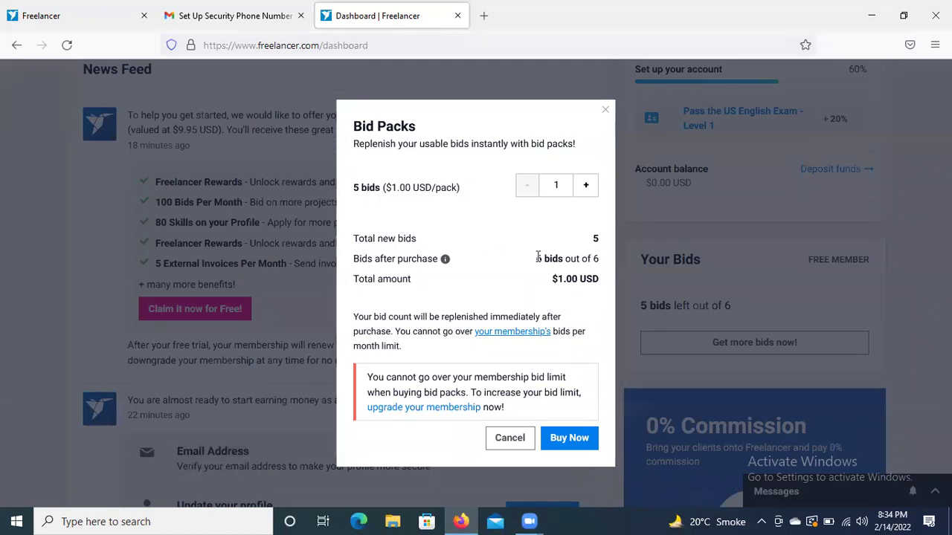
# Step: Close the Bid Packs dialog without buying any bids
pyautogui.click(605, 111)
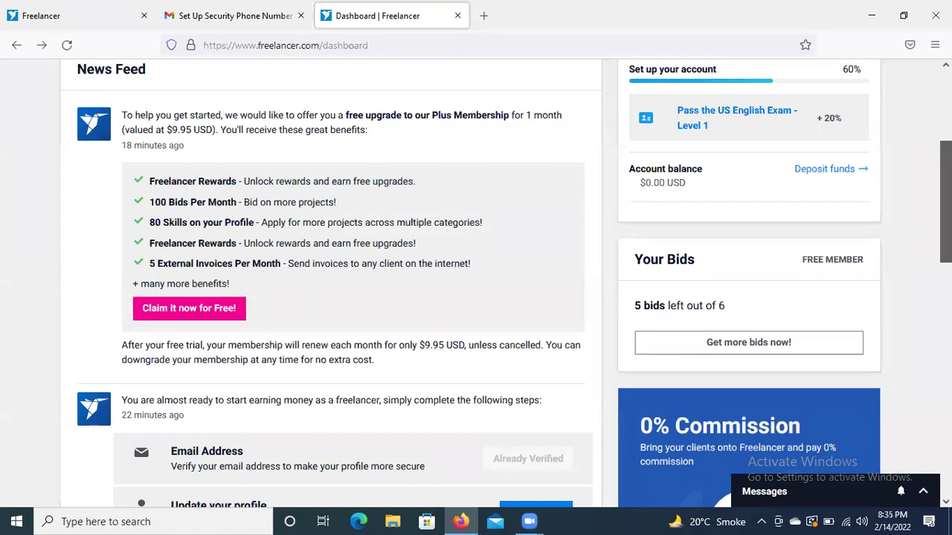
pyautogui.scroll(2, 946, 201)
pyautogui.scroll(-6, 946, 201)
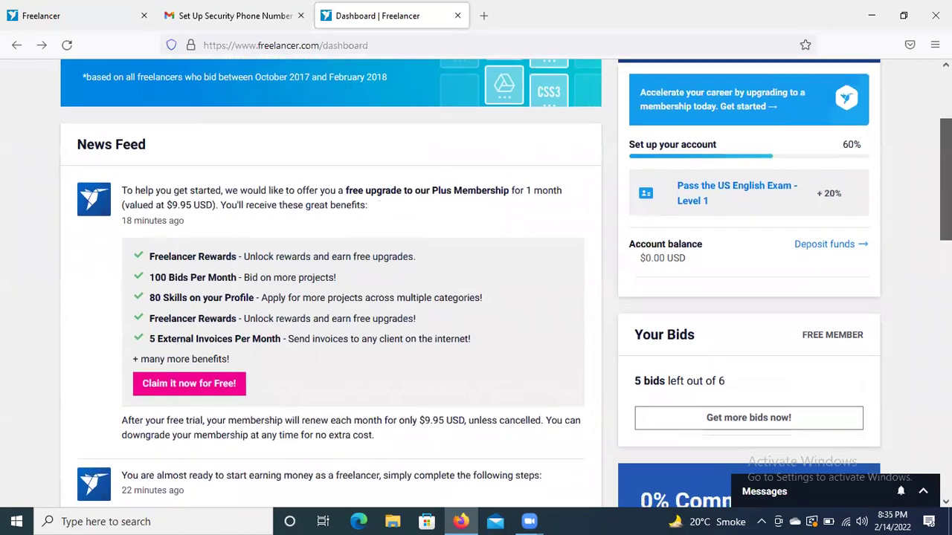
pyautogui.scroll(3, 946, 223)
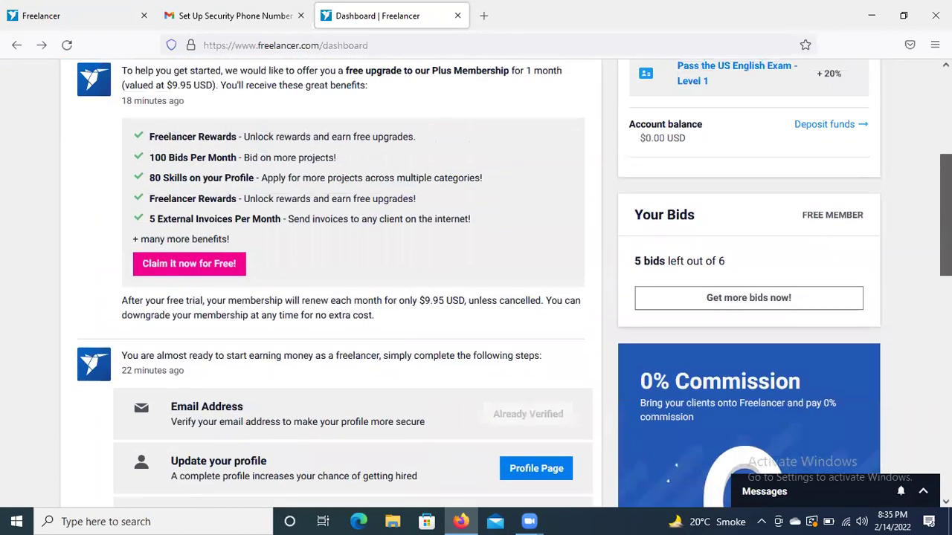
pyautogui.scroll(6, 476, 283)
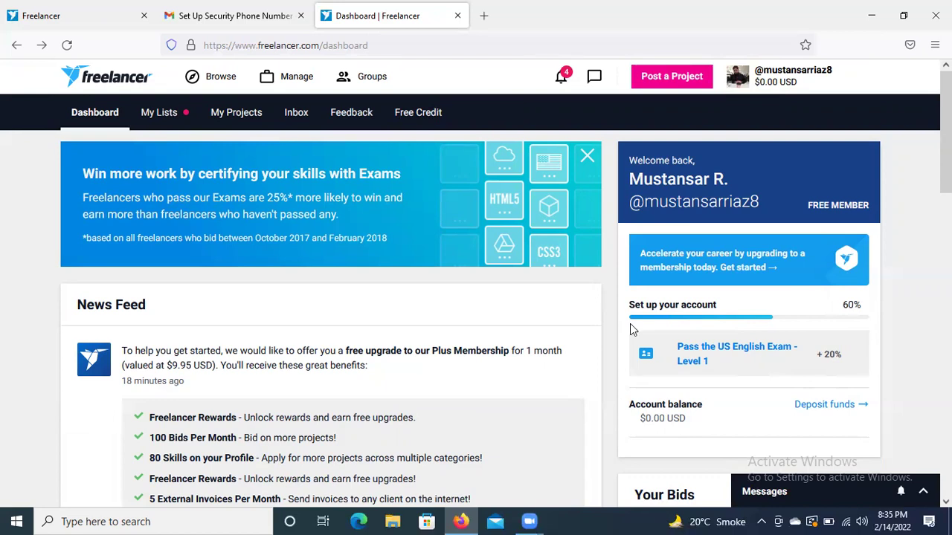
pyautogui.click(368, 76)
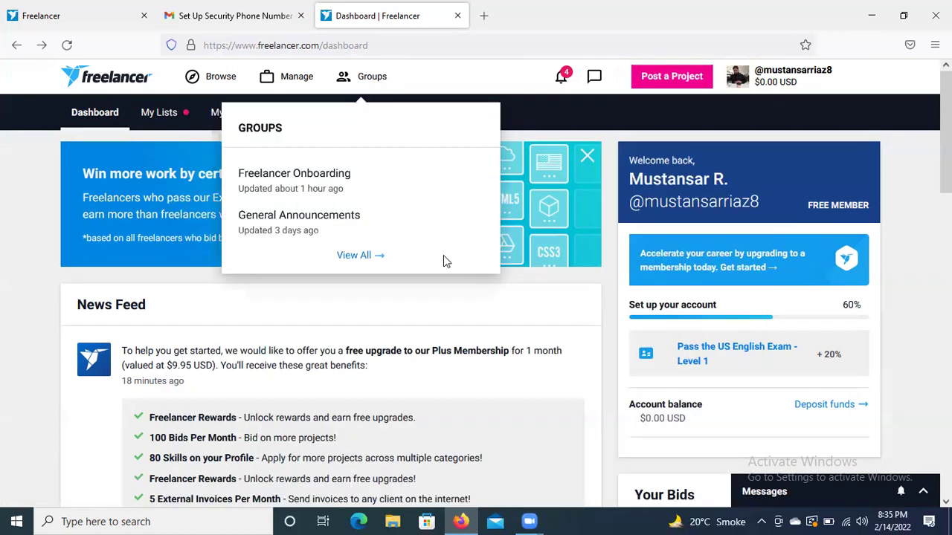
pyautogui.click(3, 255)
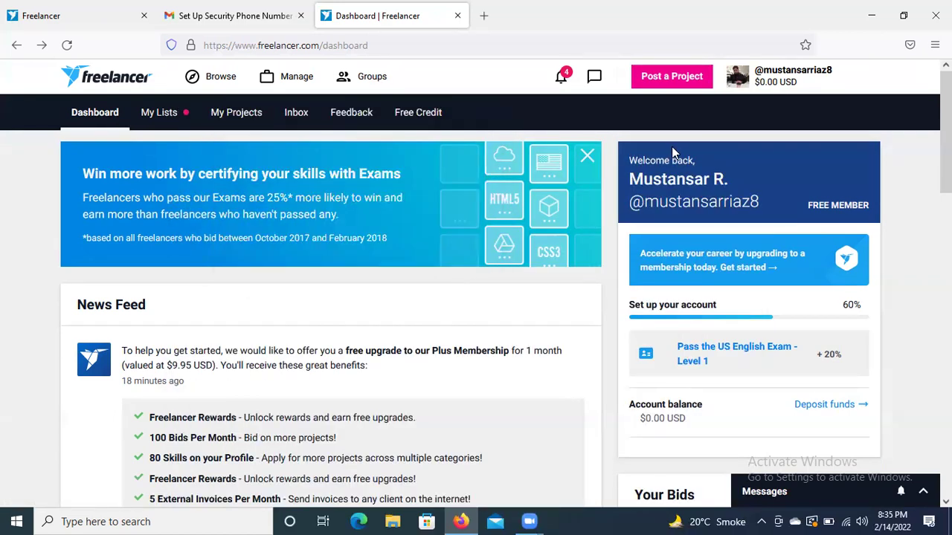